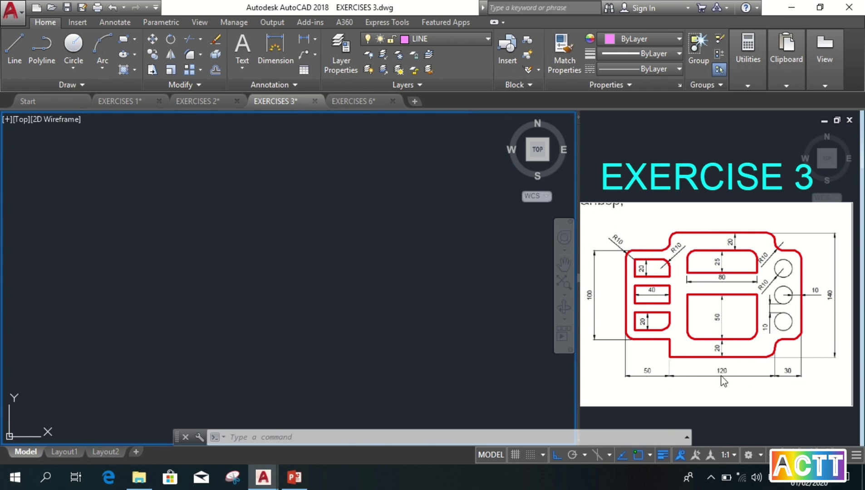
Draw the 200-long horizontal base line of the plate.
{"action": "left_click", "coordinate": [654, 370]}
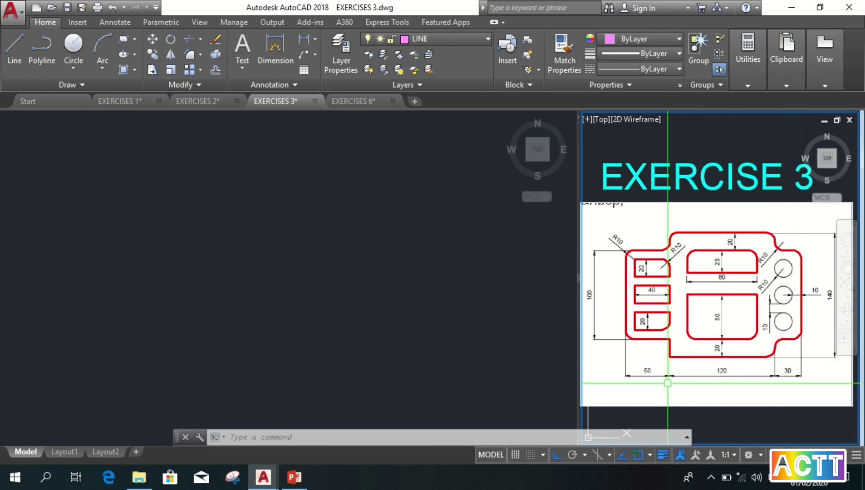
{"action": "left_click", "coordinate": [509, 355]}
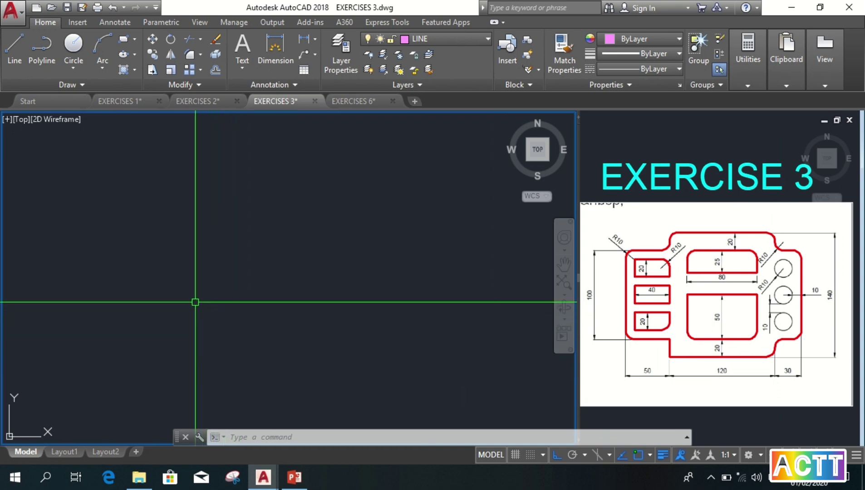
{"action": "type", "text": "L"}
{"action": "key", "text": "Return"}
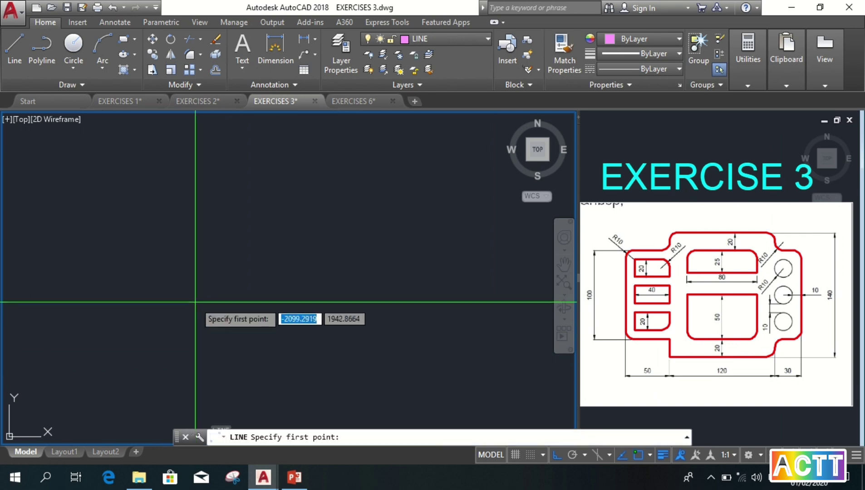
{"action": "left_click", "coordinate": [176, 310]}
{"action": "type", "text": "2"}
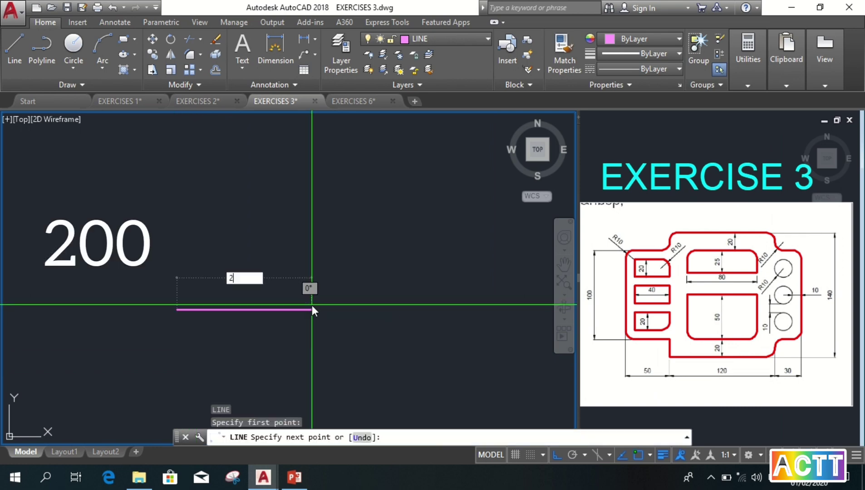
{"action": "type", "text": "00"}
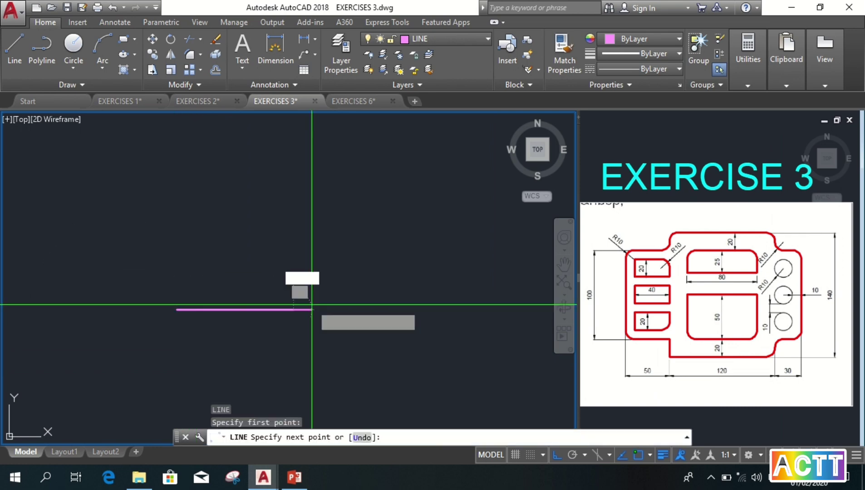
{"action": "key", "text": "Return"}
{"action": "key", "text": "Return"}
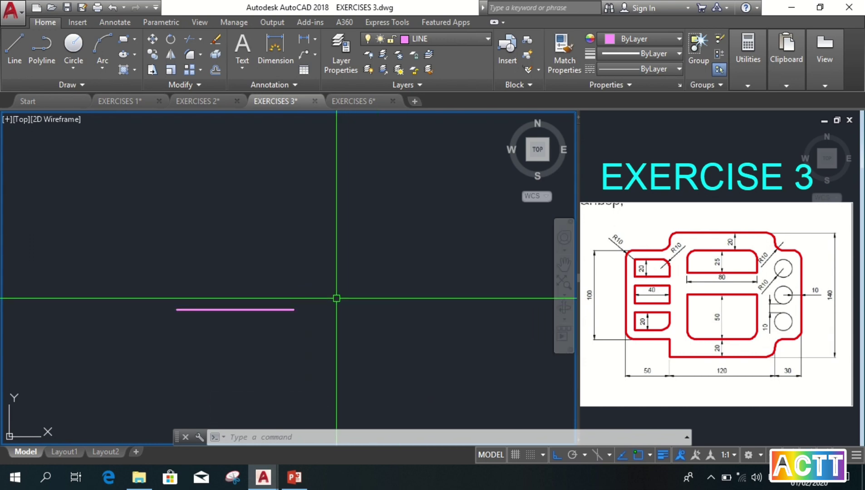
Draw a 140-tall vertical line rising from the base line's right end.
{"action": "type", "text": "L"}
{"action": "key", "text": "Return"}
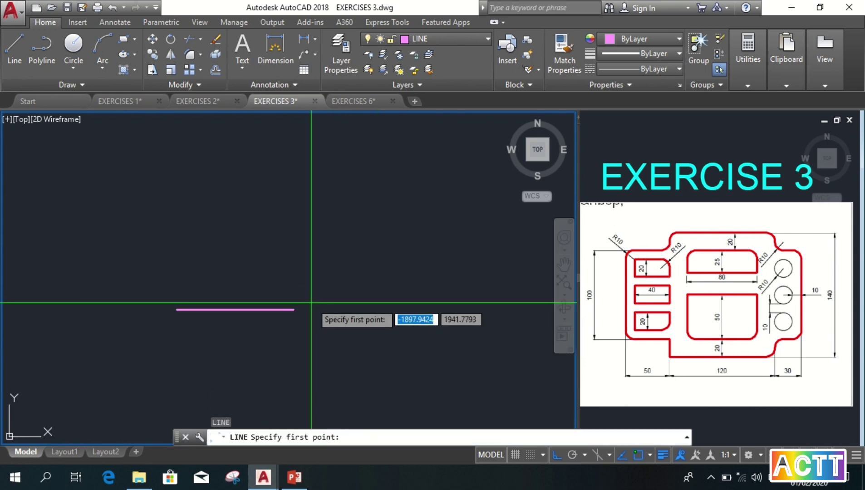
{"action": "left_click", "coordinate": [293, 310]}
{"action": "type", "text": "140"}
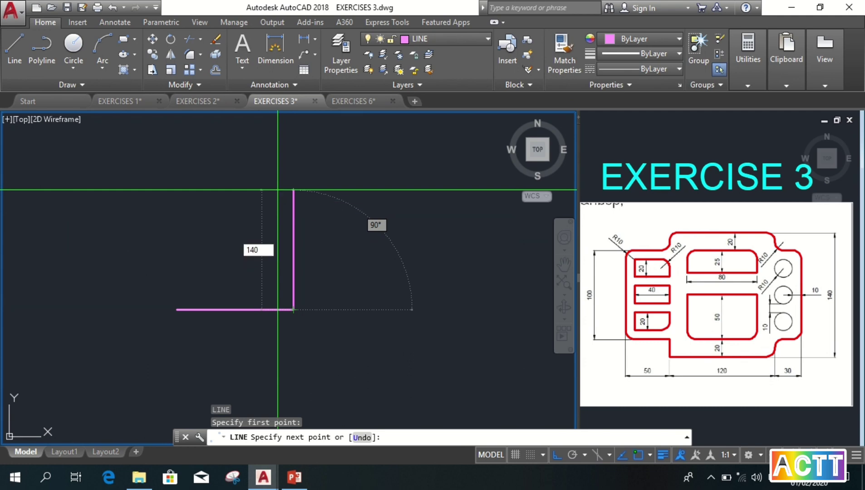
{"action": "key", "text": "Return"}
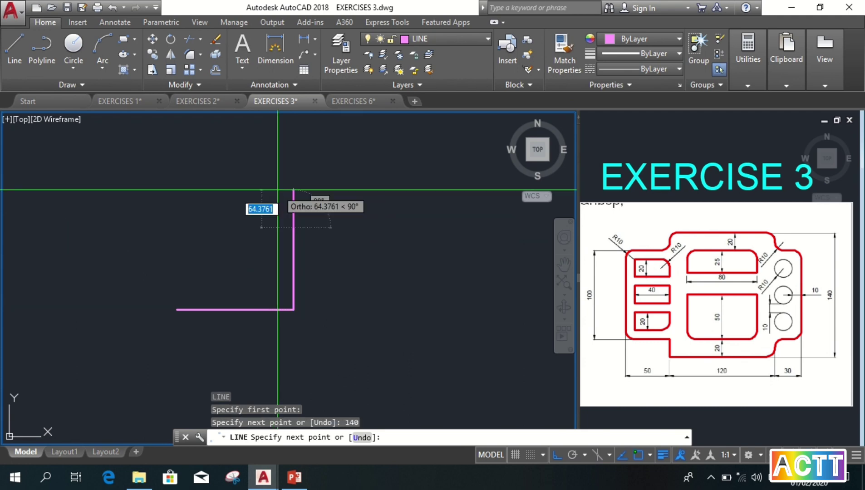
{"action": "key", "text": "Return"}
{"action": "middle_click_drag", "start_coordinate": [322, 262], "coordinate": [358, 257]}
{"action": "scroll", "coordinate": [359, 257], "scroll_direction": "up", "scroll_amount": 2}
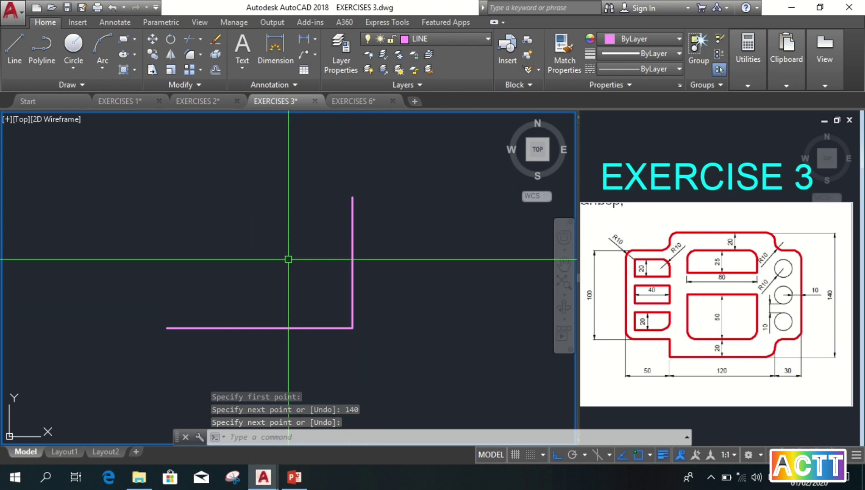
{"action": "type", "text": "MI"}
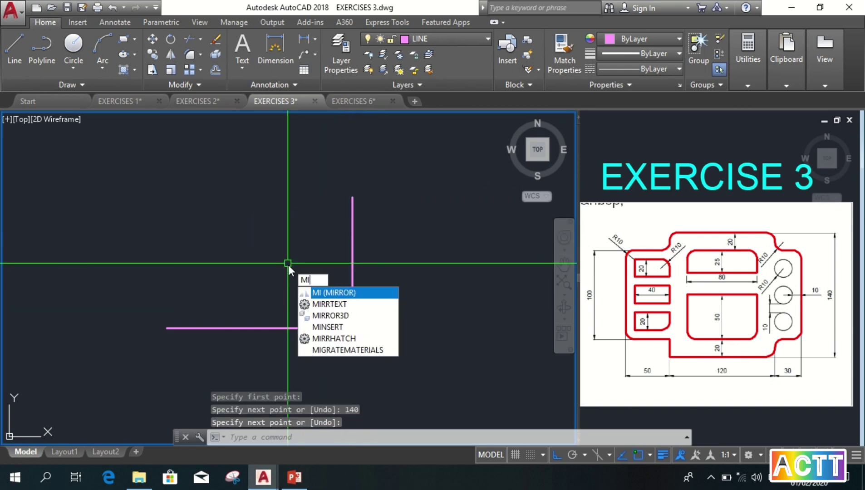
Mirror the 140 vertical edge about the base line's midpoint to create the left edge.
{"action": "key", "text": "Return"}
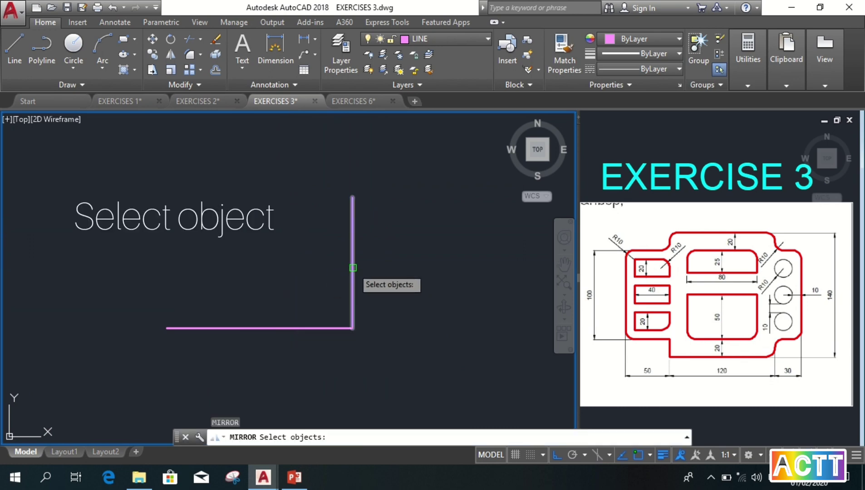
{"action": "left_click", "coordinate": [353, 268]}
{"action": "key", "text": "Return"}
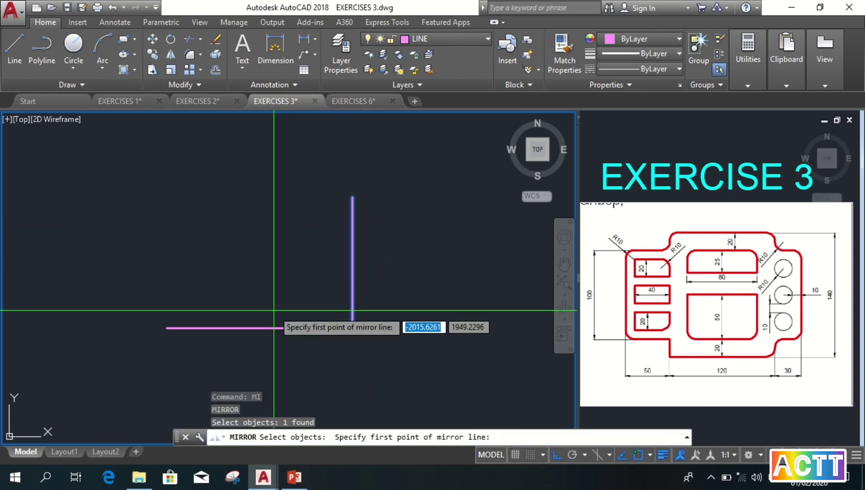
{"action": "left_click", "coordinate": [260, 327]}
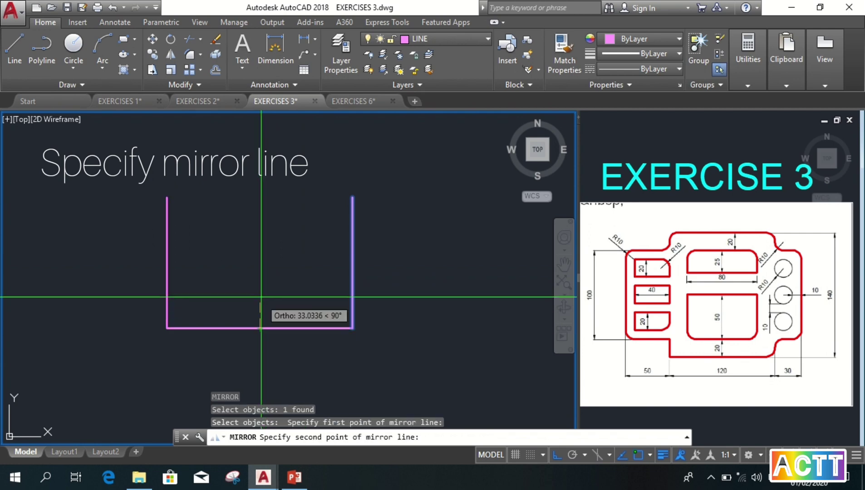
{"action": "left_click", "coordinate": [259, 272]}
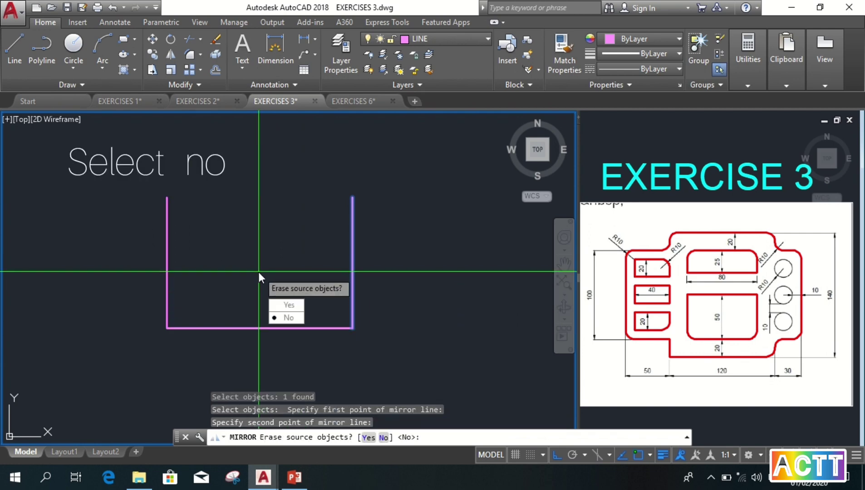
{"action": "key", "text": "Return"}
{"action": "middle_click_drag", "start_coordinate": [258, 272], "coordinate": [290, 288]}
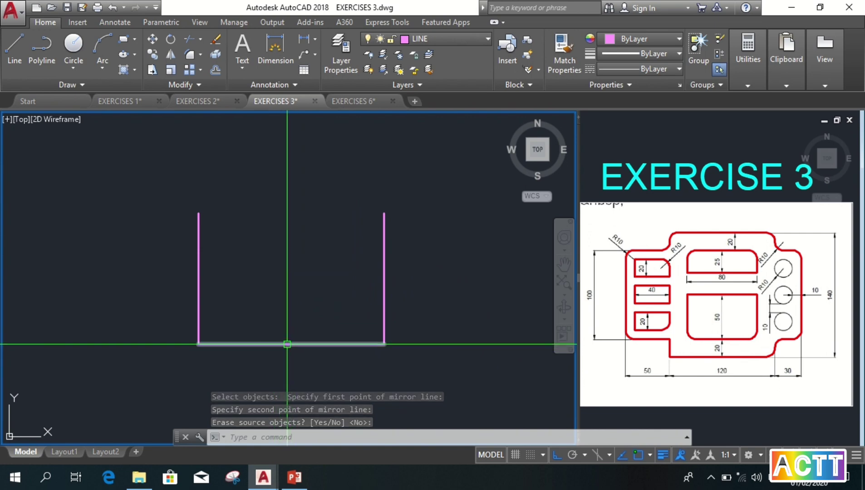
Mirror the base line about the right edge's midpoint to create the top edge.
{"action": "type", "text": "MI"}
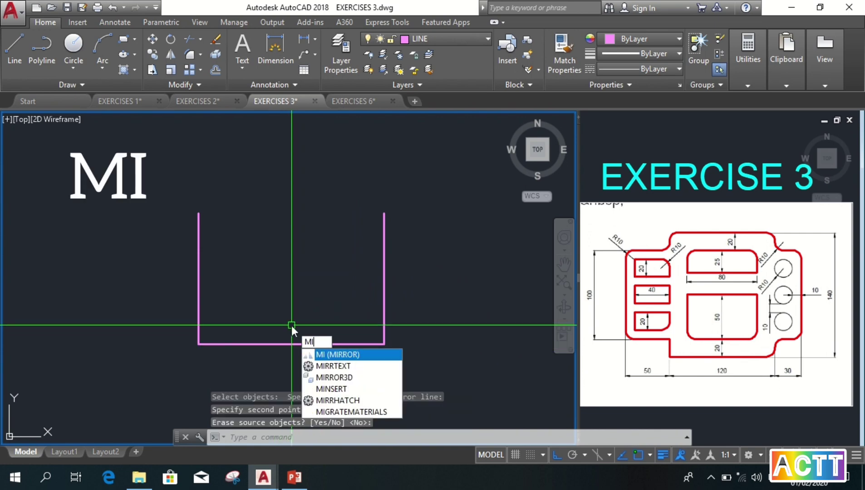
{"action": "key", "text": "Return"}
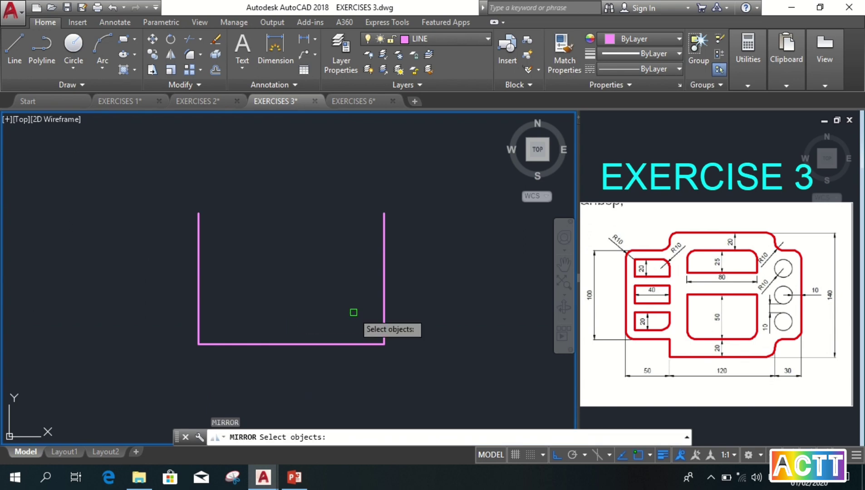
{"action": "left_click", "coordinate": [344, 344]}
{"action": "key", "text": "Return"}
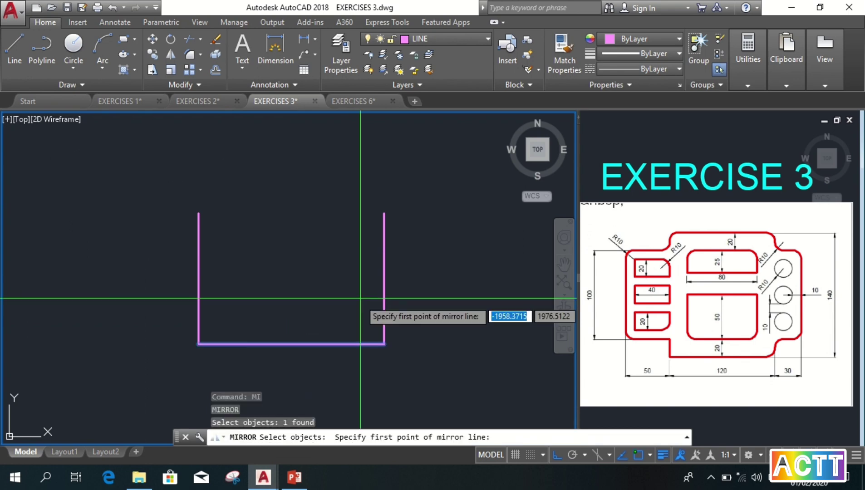
{"action": "left_click", "coordinate": [384, 279]}
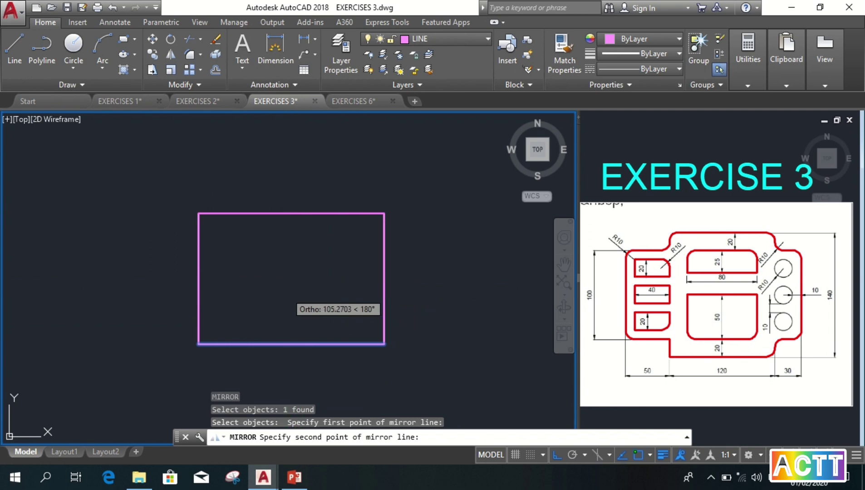
{"action": "left_click", "coordinate": [287, 293]}
{"action": "key", "text": "Return"}
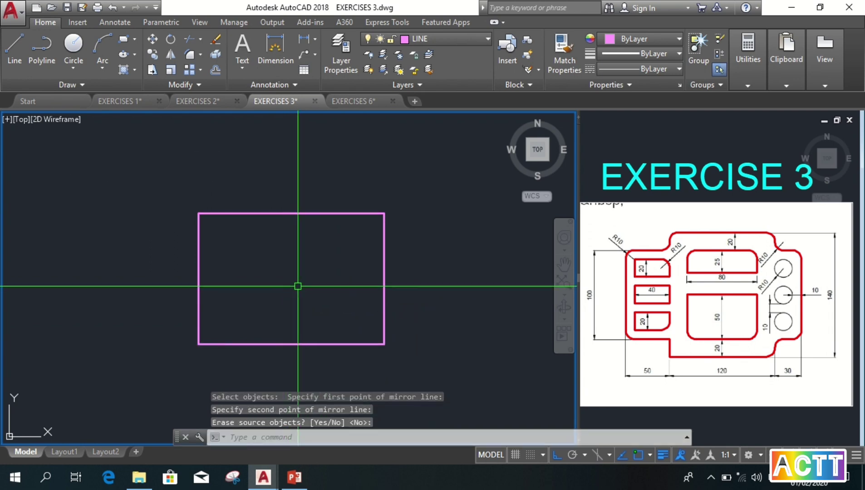
{"action": "middle_click_drag", "start_coordinate": [307, 293], "coordinate": [310, 284]}
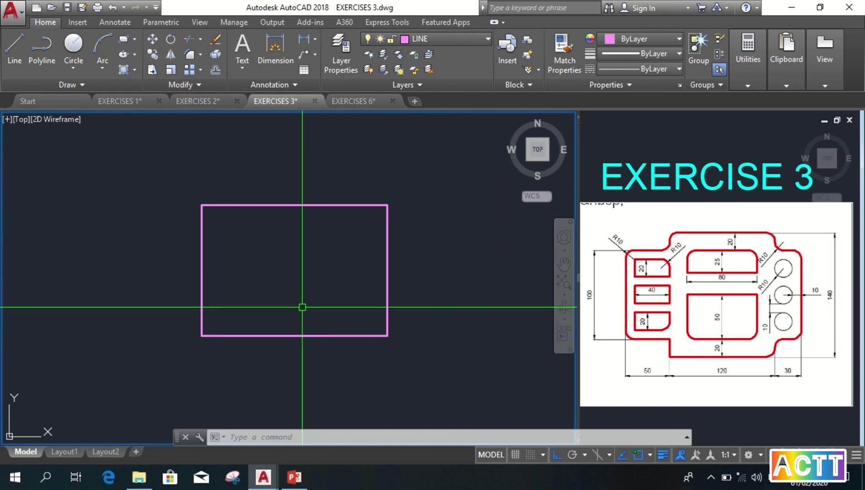
Offset the rectangle's left edge 50 units inward.
{"action": "type", "text": "o"}
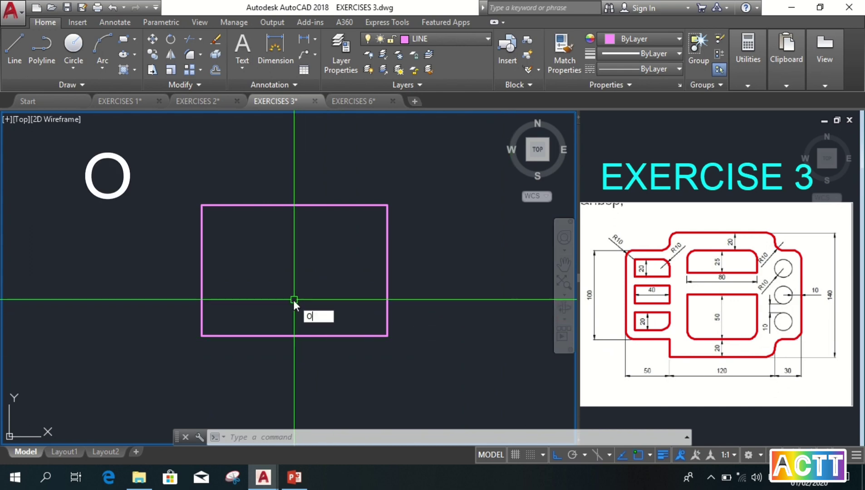
{"action": "key", "text": "Return"}
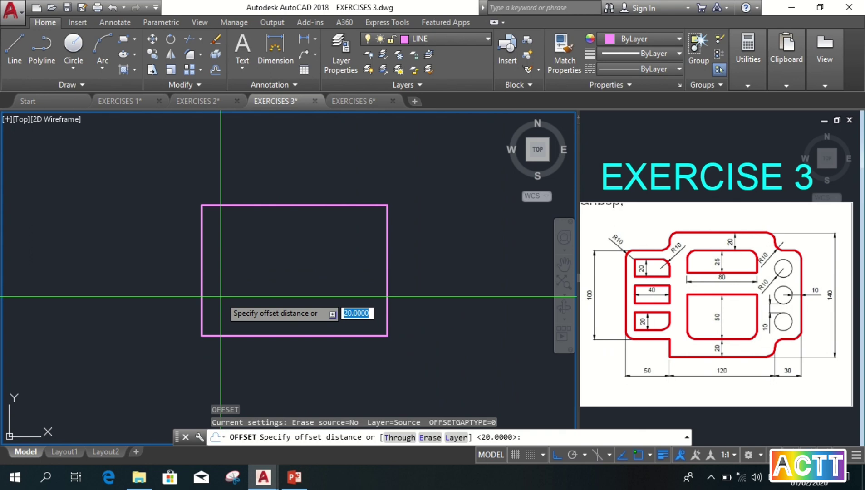
{"action": "type", "text": "5"}
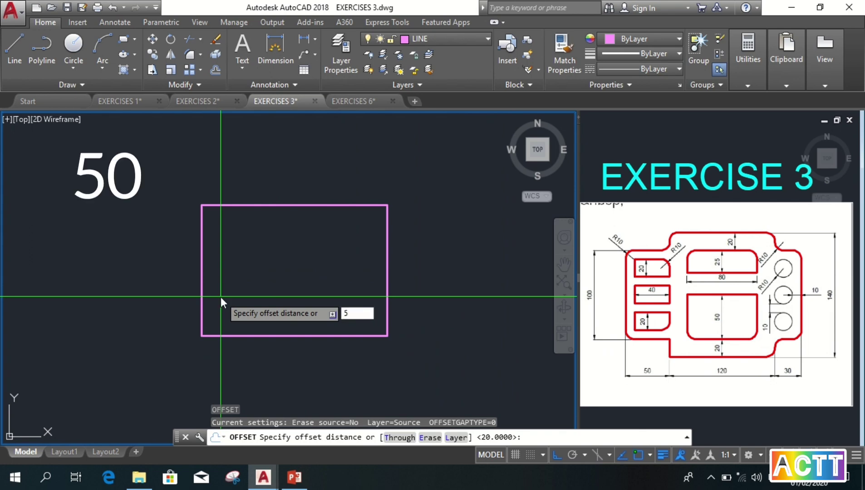
{"action": "type", "text": "0"}
{"action": "key", "text": "Return"}
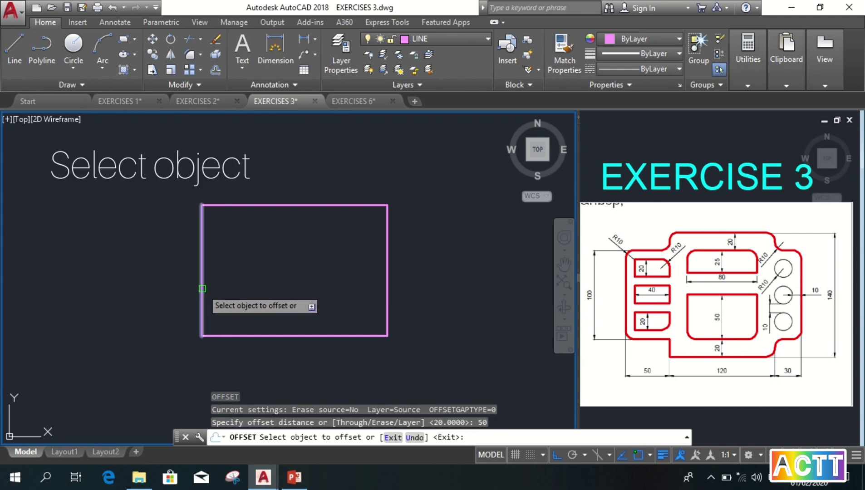
{"action": "left_click", "coordinate": [202, 295]}
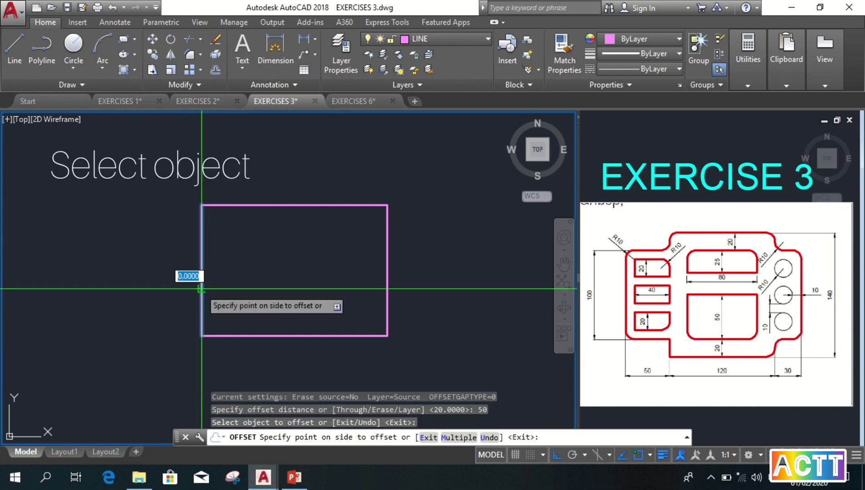
{"action": "left_click", "coordinate": [232, 289]}
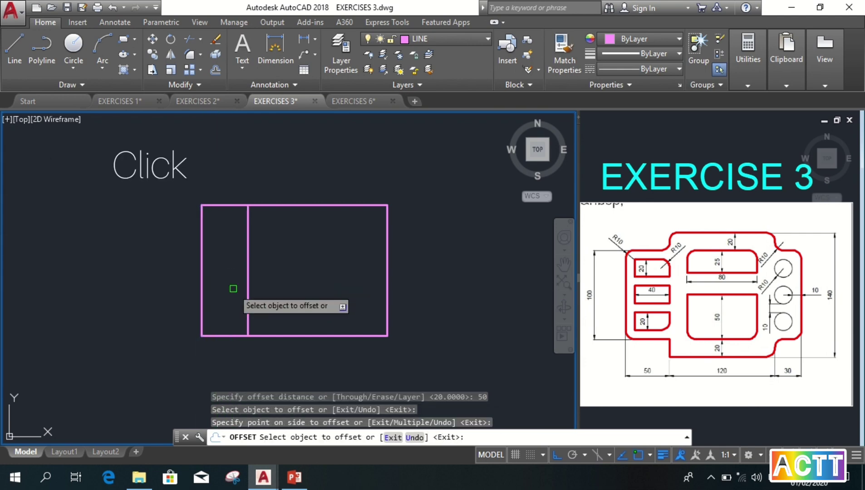
{"action": "key", "text": "Return"}
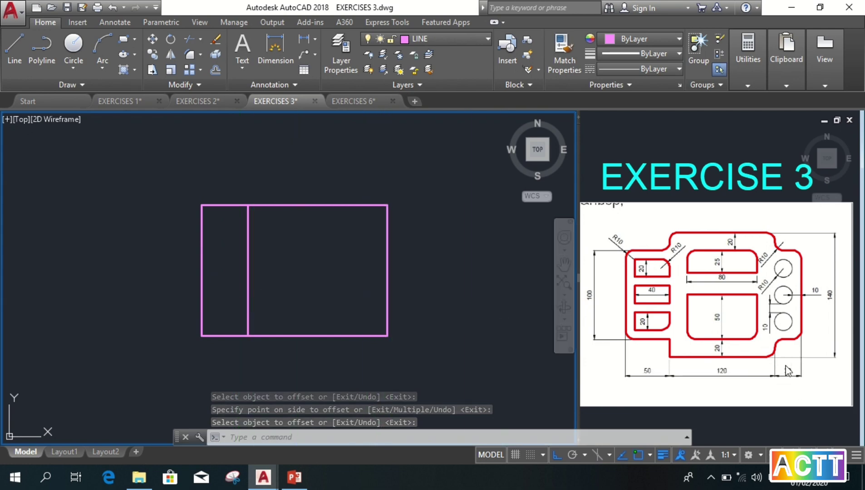
Offset the rectangle's right edge 30 units inward.
{"action": "key", "text": "o"}
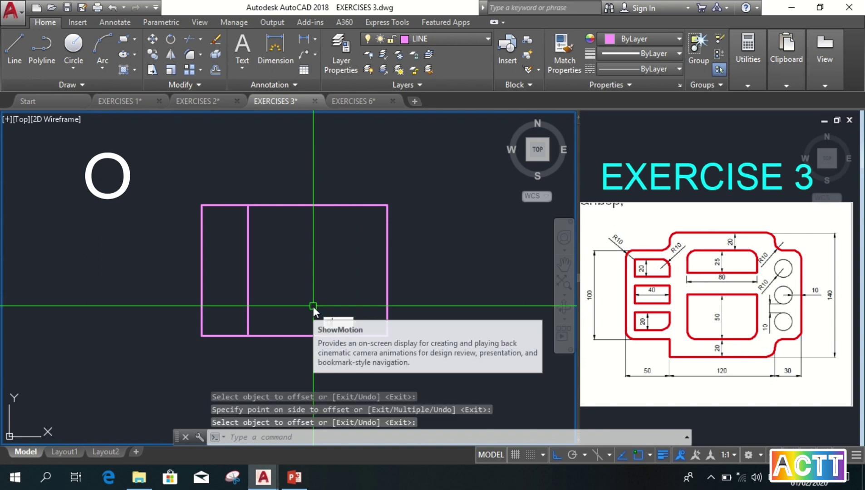
{"action": "key", "text": "Return"}
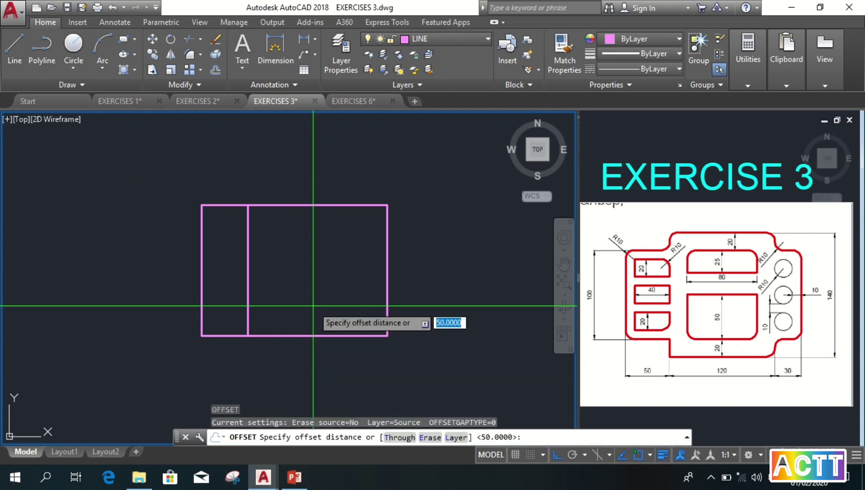
{"action": "type", "text": "30"}
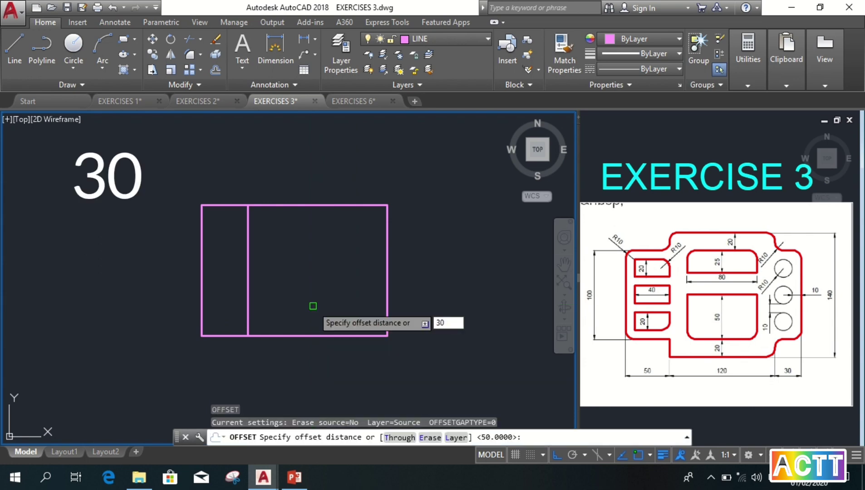
{"action": "key", "text": "Return"}
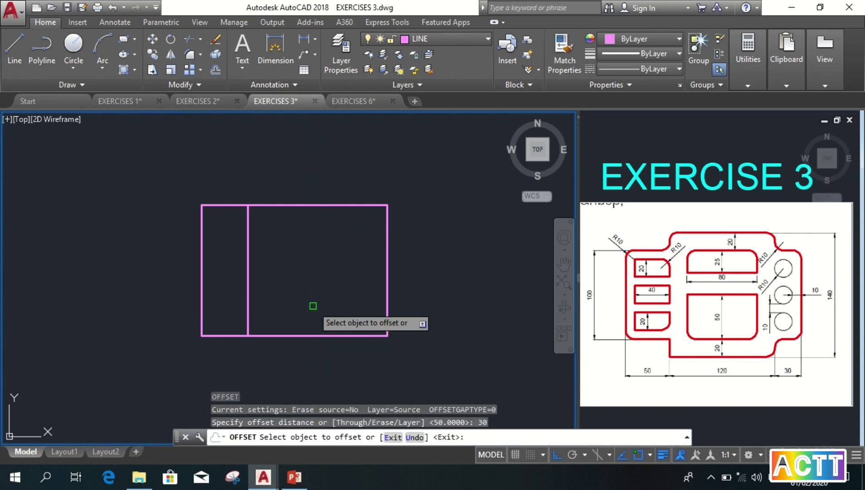
{"action": "left_click", "coordinate": [387, 278]}
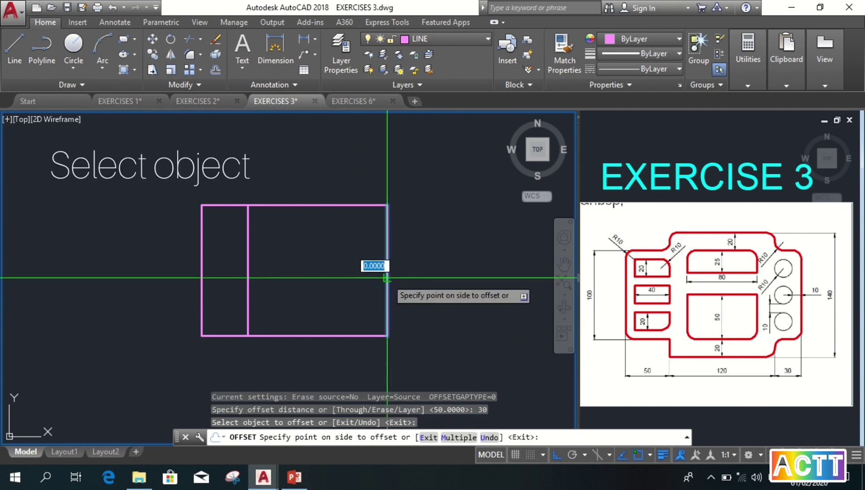
{"action": "left_click", "coordinate": [320, 292]}
{"action": "key", "text": "Return"}
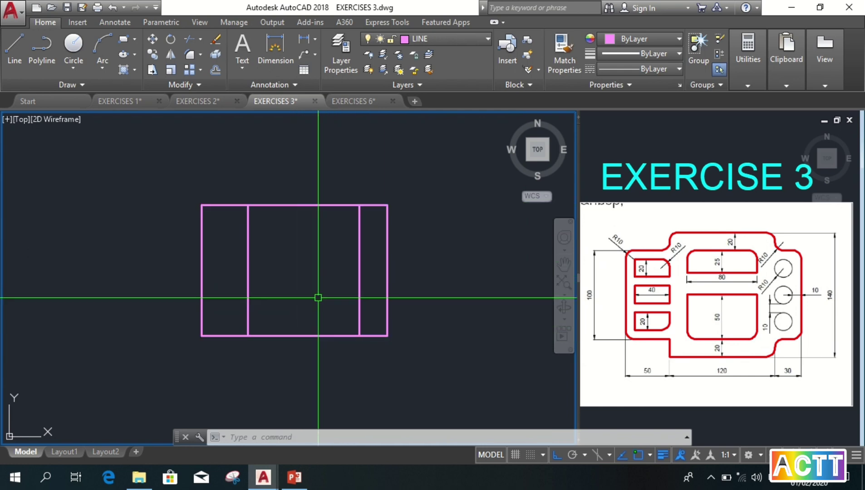
Offset the top edge down and the bottom edge up by 20 units each.
{"action": "type", "text": "o"}
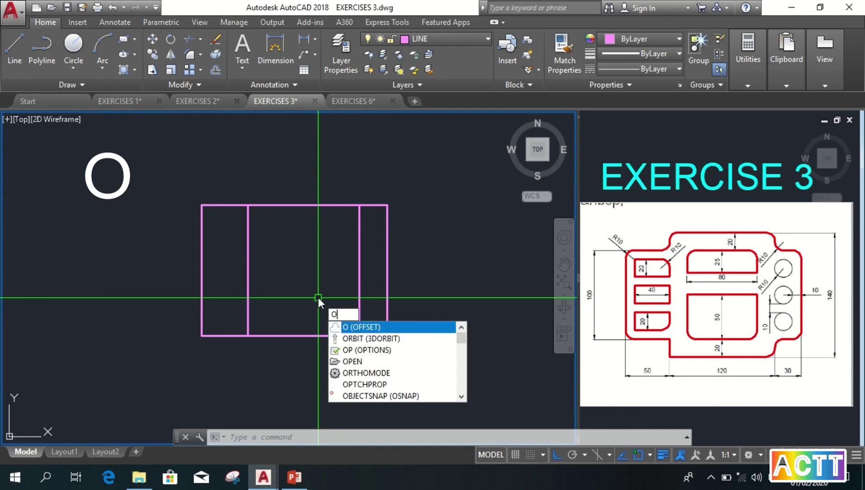
{"action": "key", "text": "Escape"}
{"action": "type", "text": "o"}
{"action": "key", "text": "Return"}
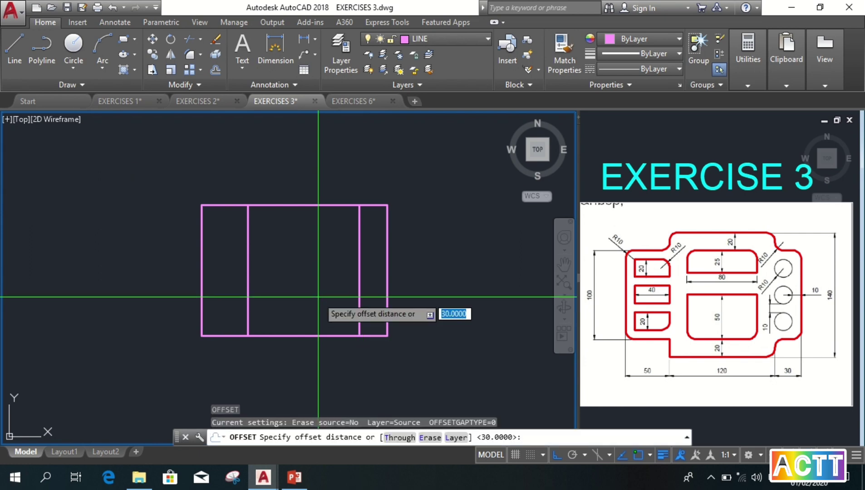
{"action": "type", "text": "20"}
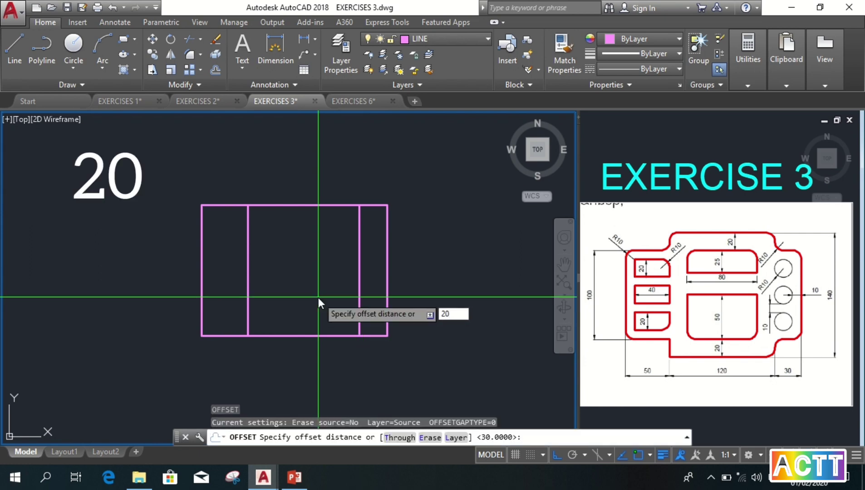
{"action": "key", "text": "Return"}
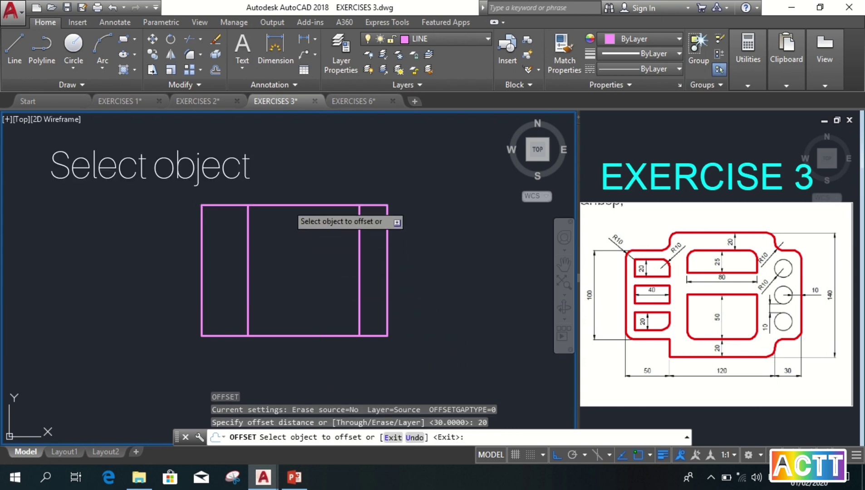
{"action": "left_click", "coordinate": [286, 205]}
{"action": "left_click", "coordinate": [286, 237]}
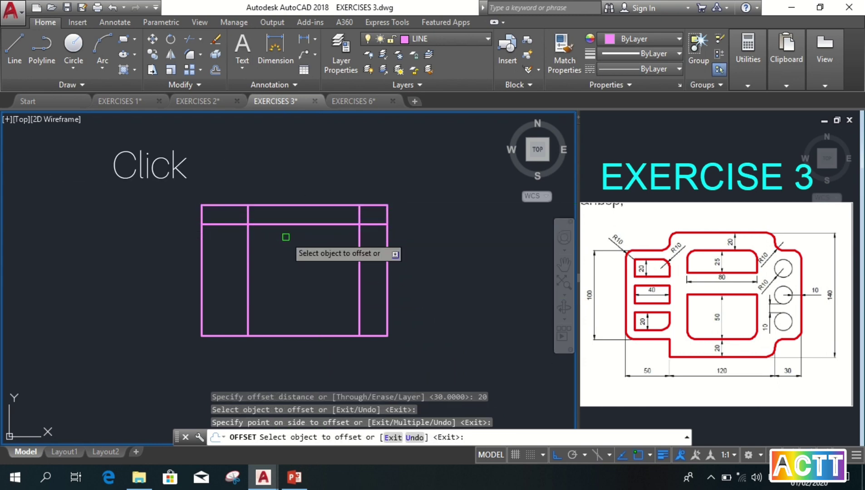
{"action": "left_click", "coordinate": [293, 336]}
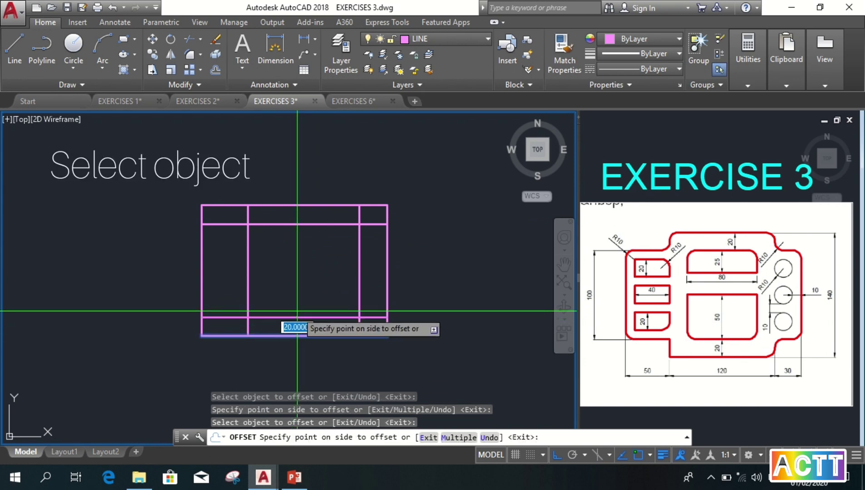
{"action": "left_click", "coordinate": [297, 292]}
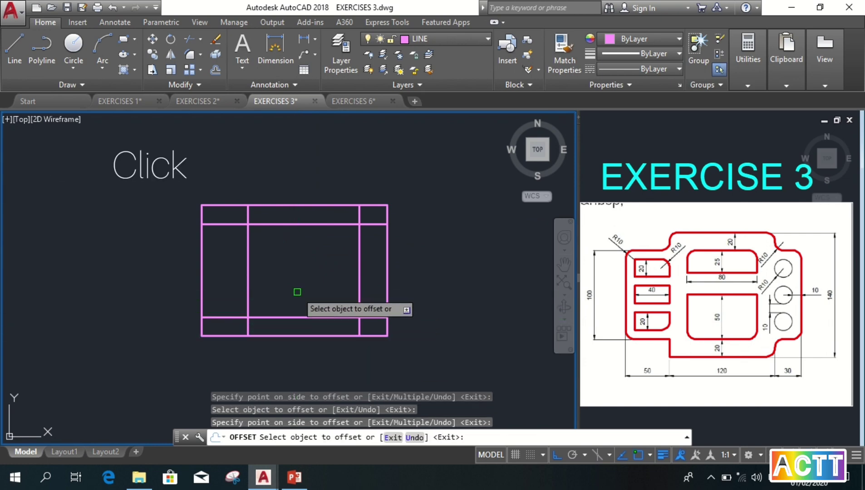
{"action": "key", "text": "Return"}
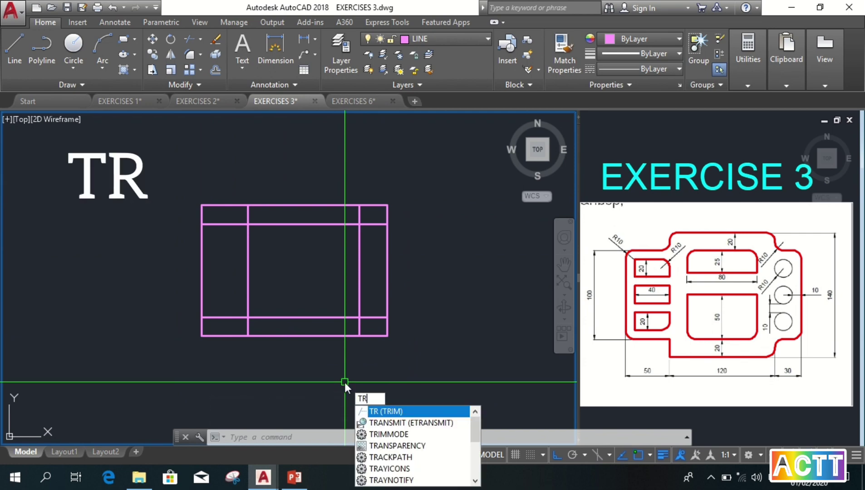
Trim away the line stubs at all four corners of the grid.
{"action": "key", "text": "Return"}
{"action": "left_click", "coordinate": [412, 358]}
{"action": "left_click", "coordinate": [133, 158]}
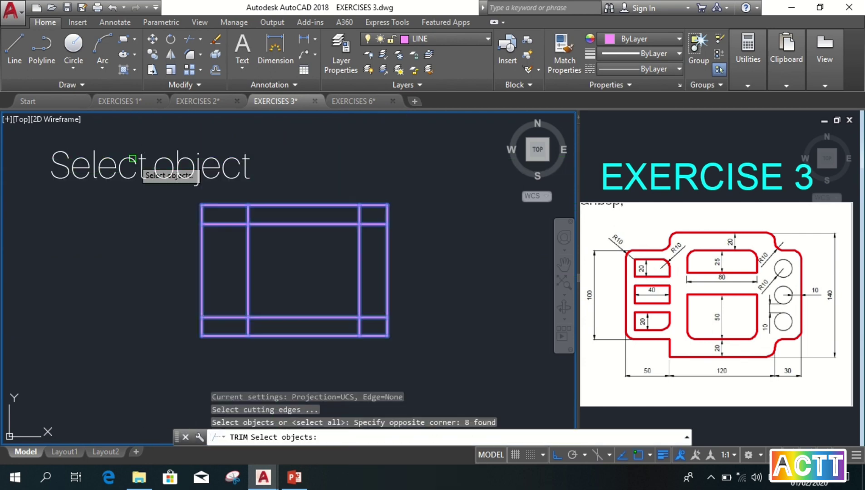
{"action": "key", "text": "Return"}
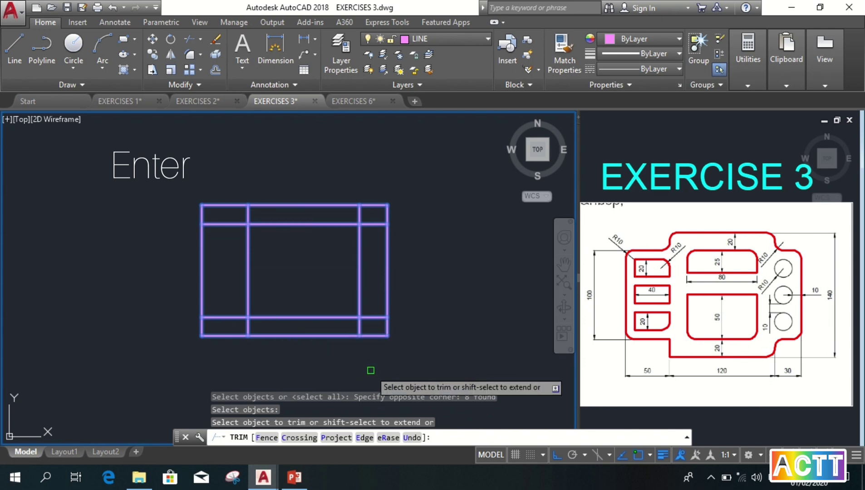
{"action": "left_click", "coordinate": [397, 361]}
{"action": "left_click", "coordinate": [379, 327]}
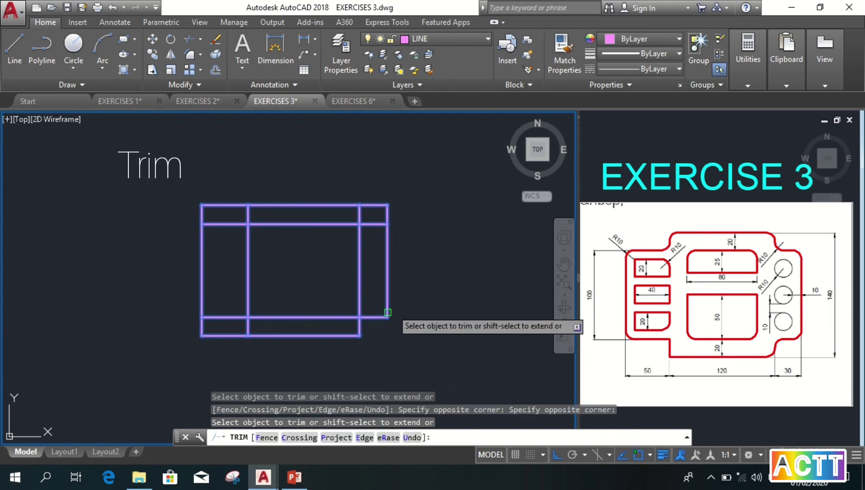
{"action": "left_click", "coordinate": [399, 207]}
{"action": "left_click", "coordinate": [376, 193]}
{"action": "left_click", "coordinate": [218, 186]}
{"action": "left_click", "coordinate": [195, 214]}
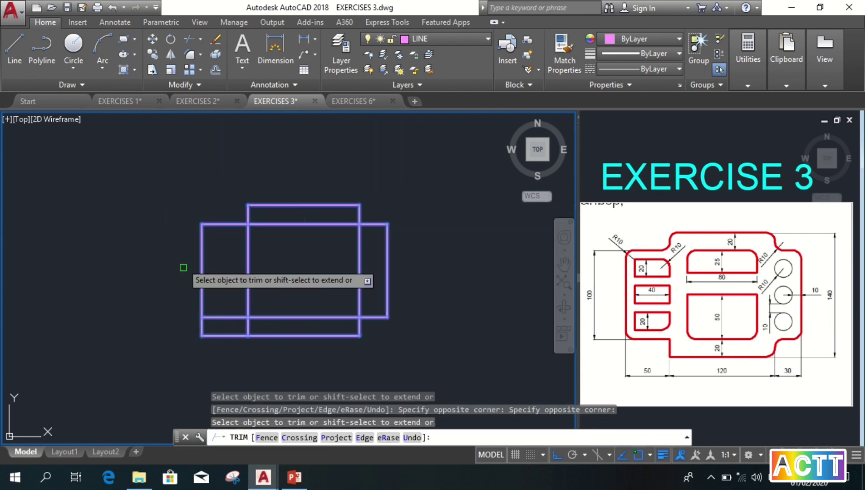
{"action": "left_click", "coordinate": [217, 348]}
{"action": "left_click", "coordinate": [191, 327]}
{"action": "key", "text": "Return"}
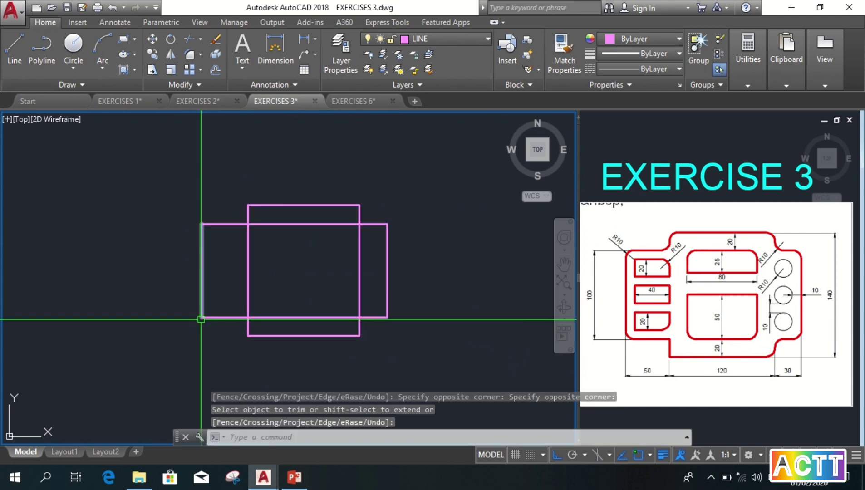
Trim the remaining inner segments to leave a single stepped plate outline.
{"action": "key", "text": "Return"}
{"action": "left_click", "coordinate": [569, 440]}
{"action": "left_click", "coordinate": [115, 135]}
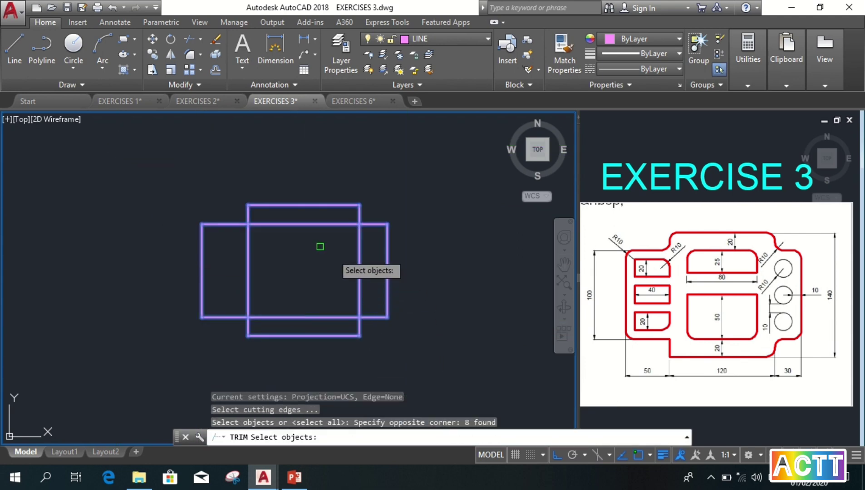
{"action": "left_click", "coordinate": [318, 280]}
{"action": "left_click", "coordinate": [296, 214]}
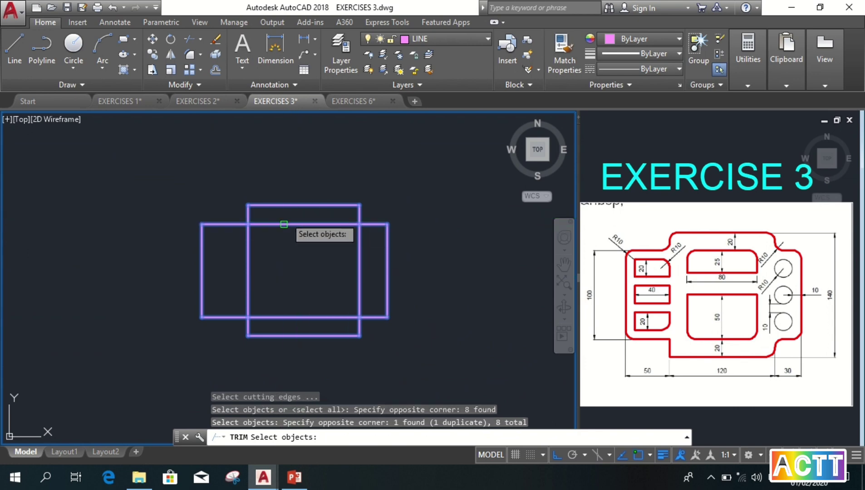
{"action": "key", "text": "Return"}
{"action": "left_click", "coordinate": [268, 248]}
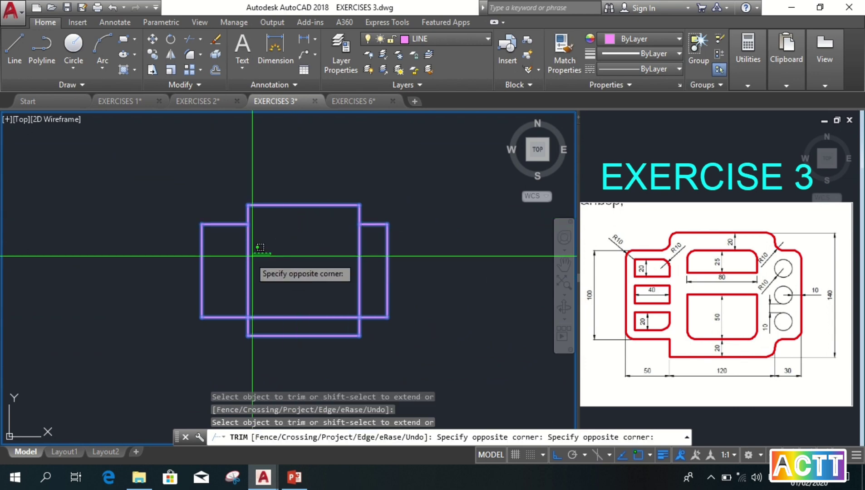
{"action": "left_click", "coordinate": [241, 325]}
{"action": "left_click", "coordinate": [359, 268]}
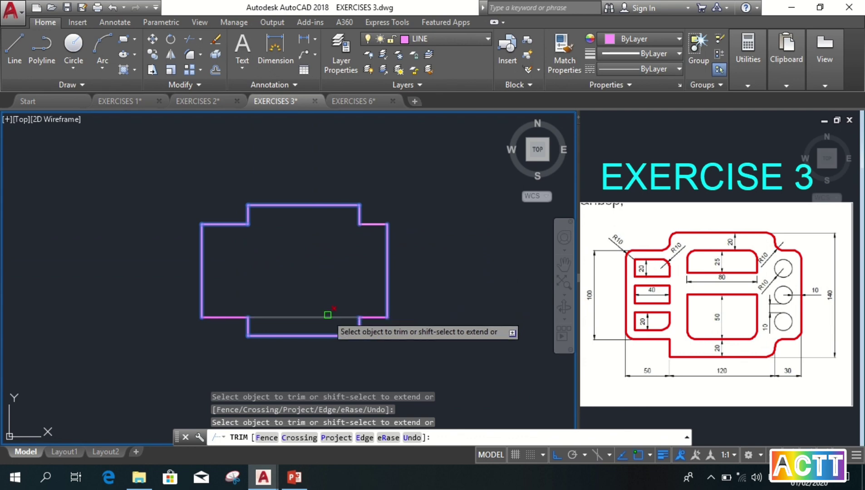
{"action": "left_click", "coordinate": [328, 317]}
{"action": "key", "text": "Return"}
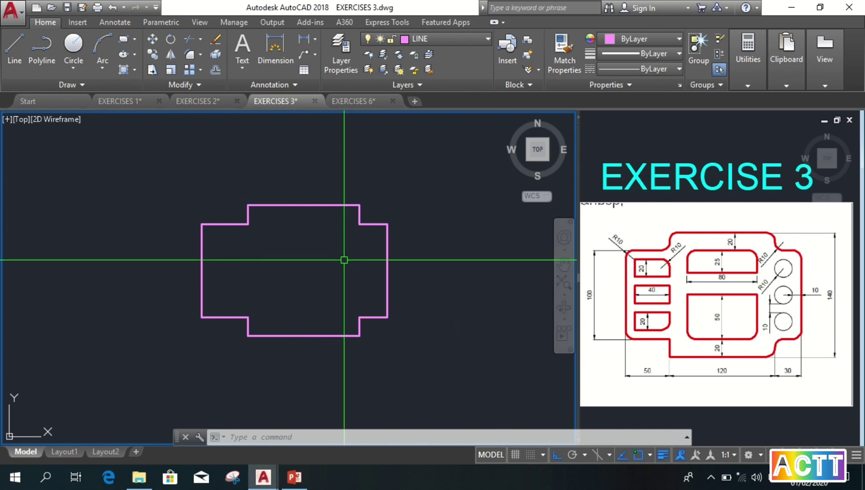
{"action": "type", "text": "f"}
{"action": "key", "text": "Return"}
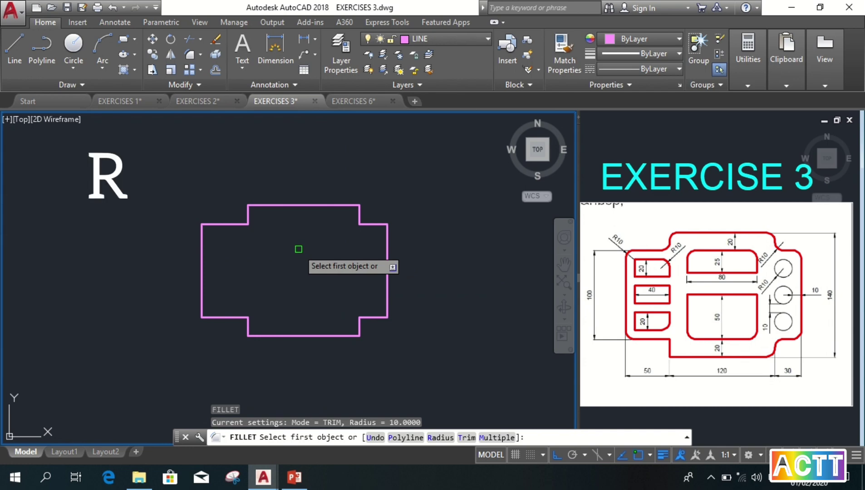
Set fillet radius 10 in Multiple mode and round the left outer and step corners.
{"action": "key", "text": "Return"}
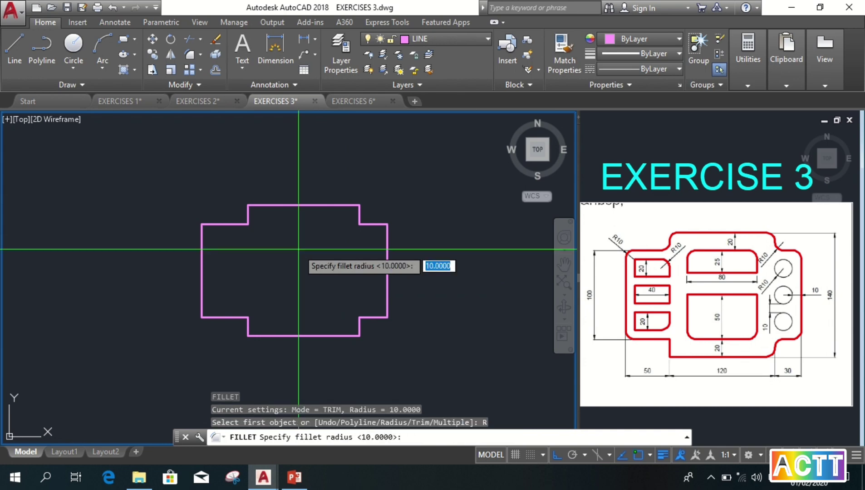
{"action": "type", "text": "10"}
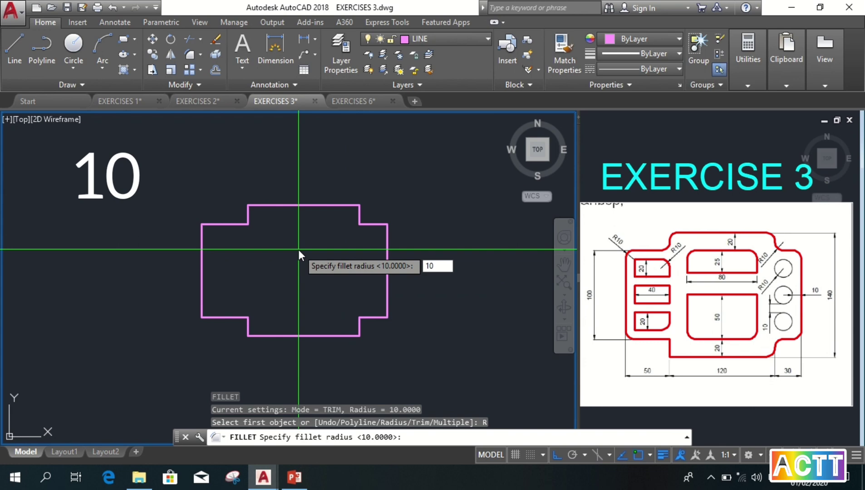
{"action": "key", "text": "Return"}
{"action": "type", "text": "m"}
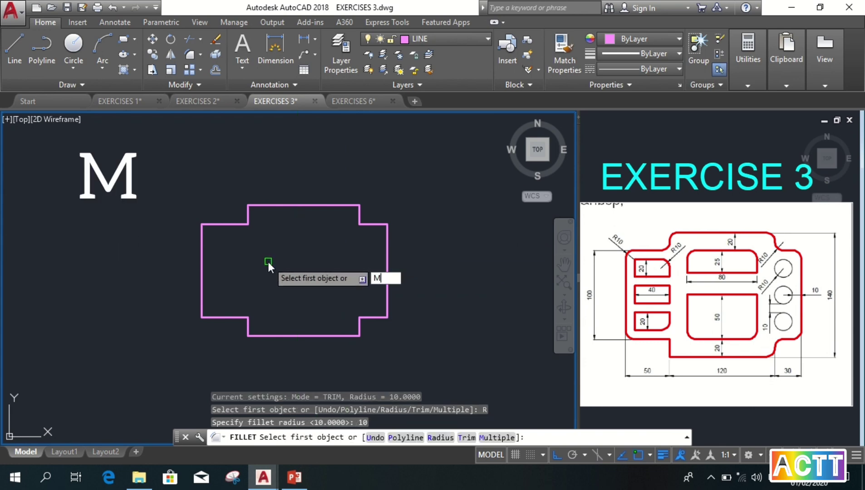
{"action": "key", "text": "Return"}
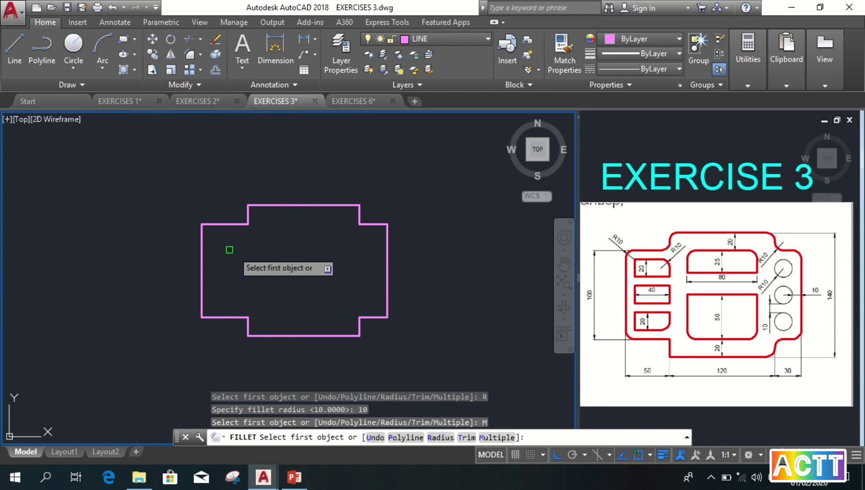
{"action": "left_click", "coordinate": [222, 318]}
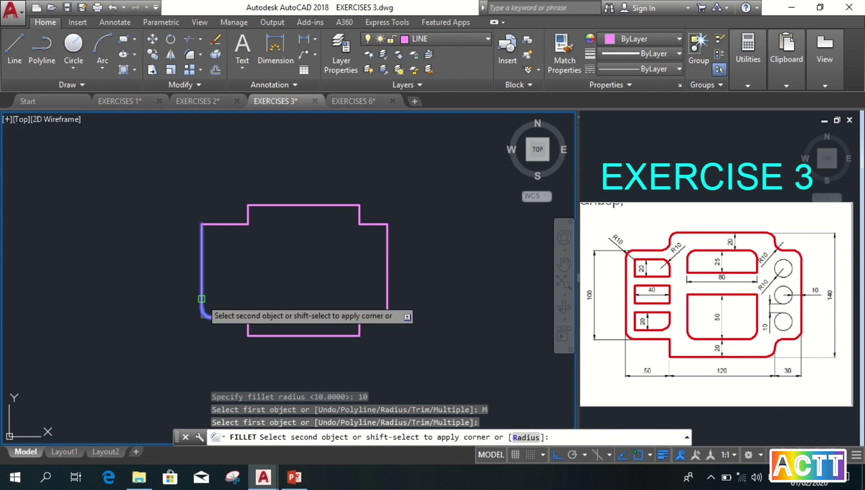
{"action": "left_click", "coordinate": [202, 299]}
{"action": "left_click", "coordinate": [202, 235]}
{"action": "left_click", "coordinate": [226, 224]}
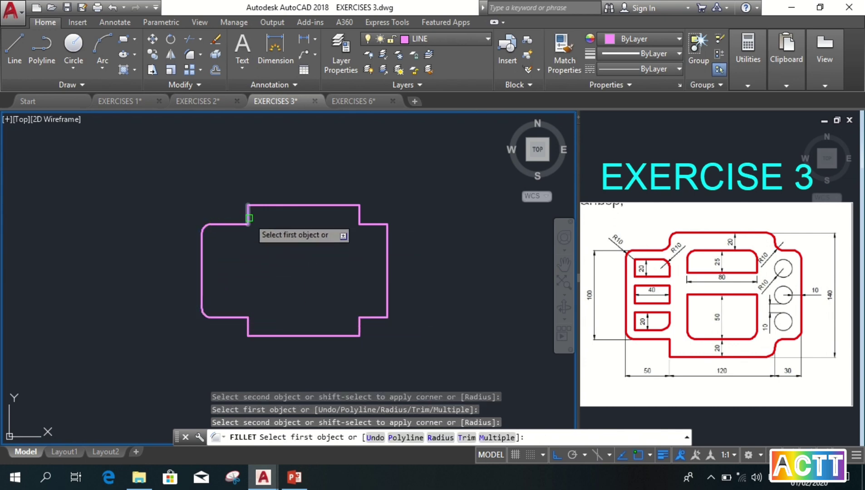
{"action": "left_click", "coordinate": [247, 216]}
{"action": "left_click", "coordinate": [240, 224]}
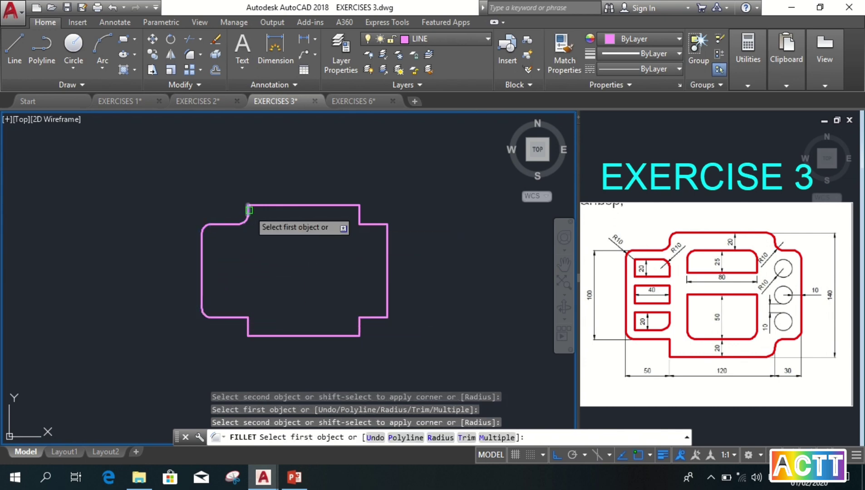
{"action": "left_click", "coordinate": [249, 209]}
{"action": "left_click", "coordinate": [256, 205]}
Round the upper step, right outer and lower-right step corners with R10 fillets.
{"action": "left_click", "coordinate": [352, 205]}
{"action": "left_click", "coordinate": [359, 214]}
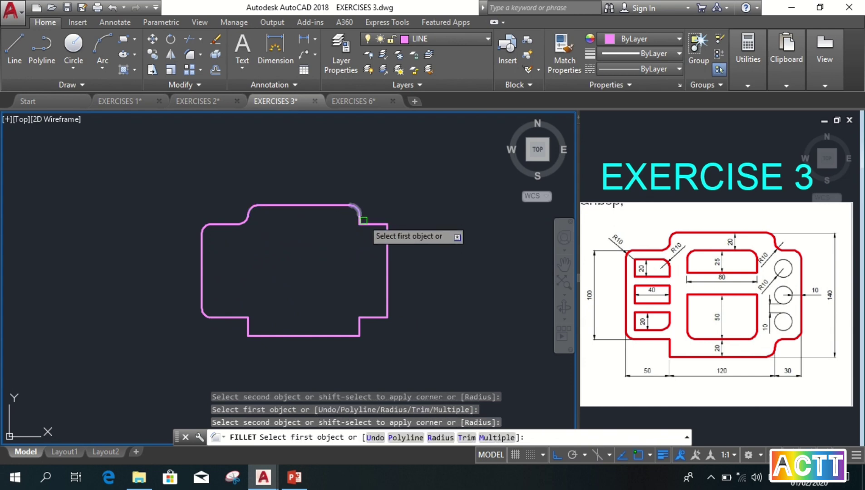
{"action": "left_click", "coordinate": [360, 218]}
{"action": "left_click", "coordinate": [368, 224]}
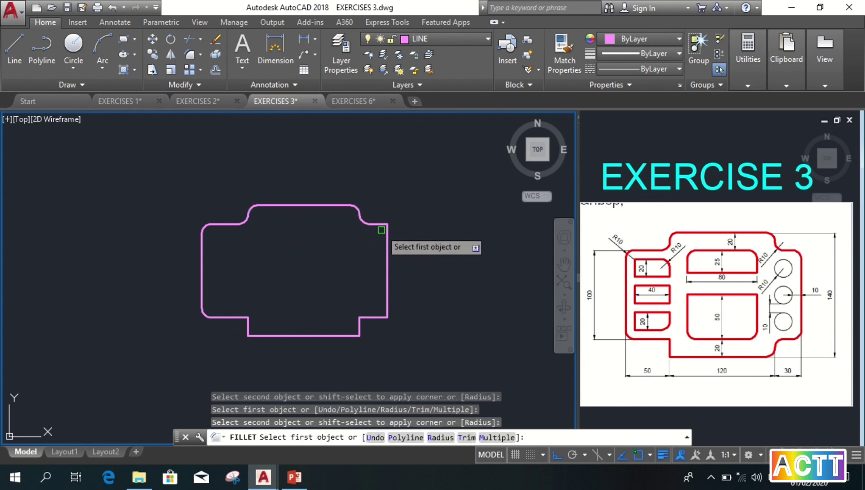
{"action": "left_click", "coordinate": [382, 224]}
{"action": "left_click", "coordinate": [387, 235]}
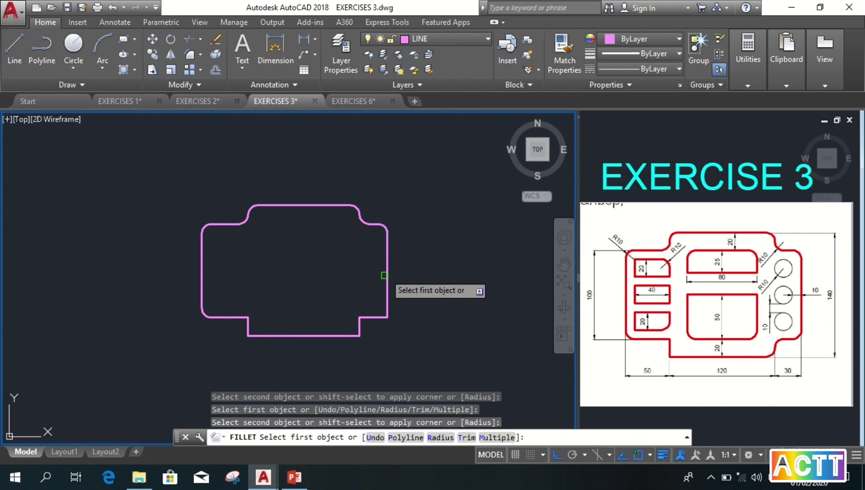
{"action": "left_click", "coordinate": [387, 309]}
{"action": "left_click", "coordinate": [377, 317]}
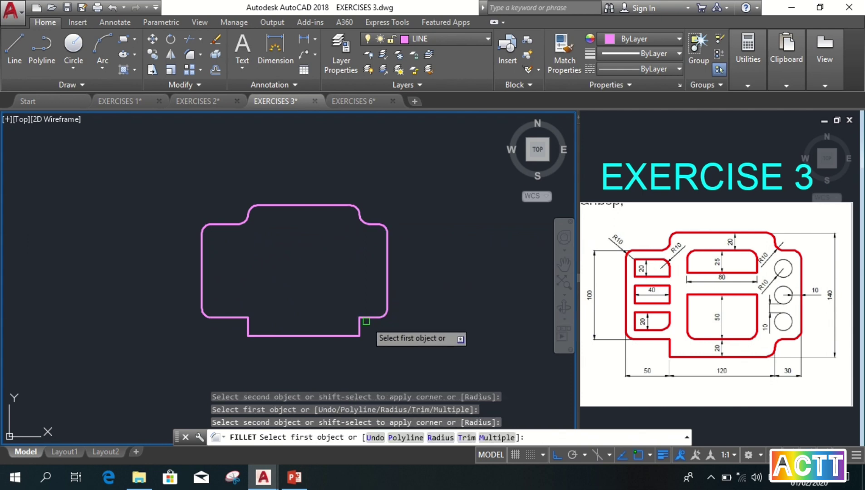
{"action": "left_click", "coordinate": [367, 318]}
{"action": "left_click", "coordinate": [358, 331]}
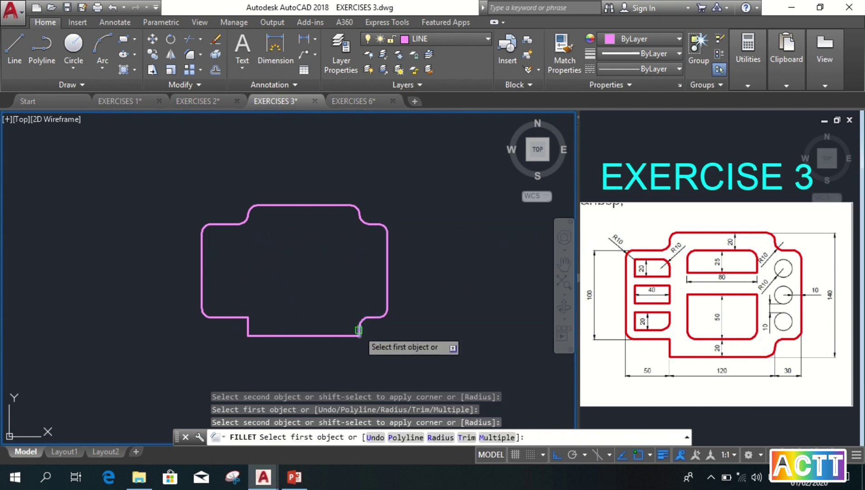
{"action": "left_click", "coordinate": [359, 333]}
{"action": "left_click", "coordinate": [355, 335]}
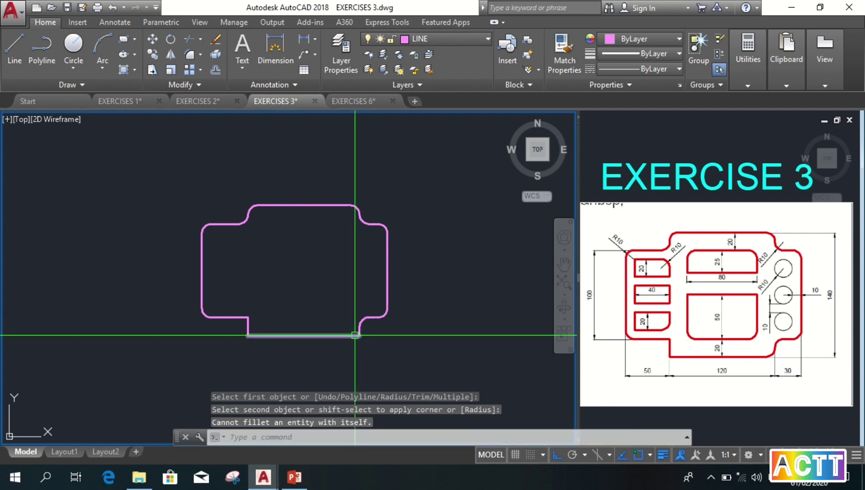
Fillet the bottom step corner and erase the stray short segment left there.
{"action": "key", "text": "space"}
{"action": "left_click", "coordinate": [352, 335]}
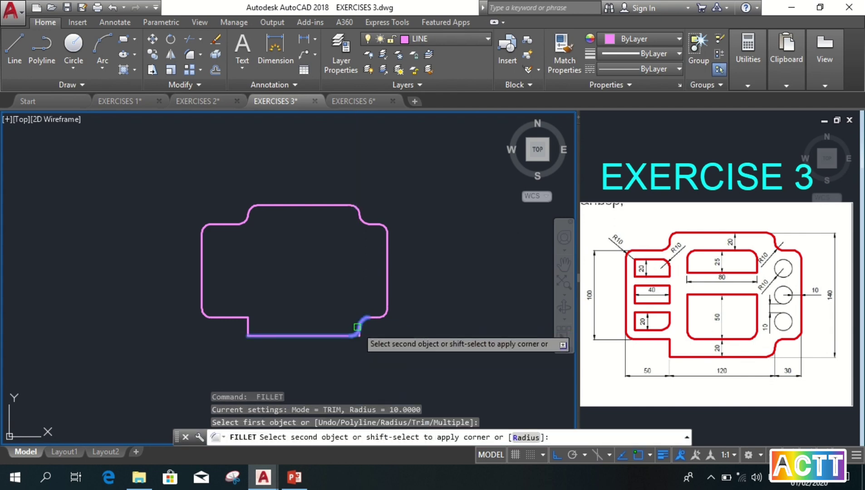
{"action": "left_click", "coordinate": [357, 326]}
{"action": "scroll", "coordinate": [358, 335], "scroll_direction": "up", "scroll_amount": 4}
{"action": "left_click", "coordinate": [355, 335]}
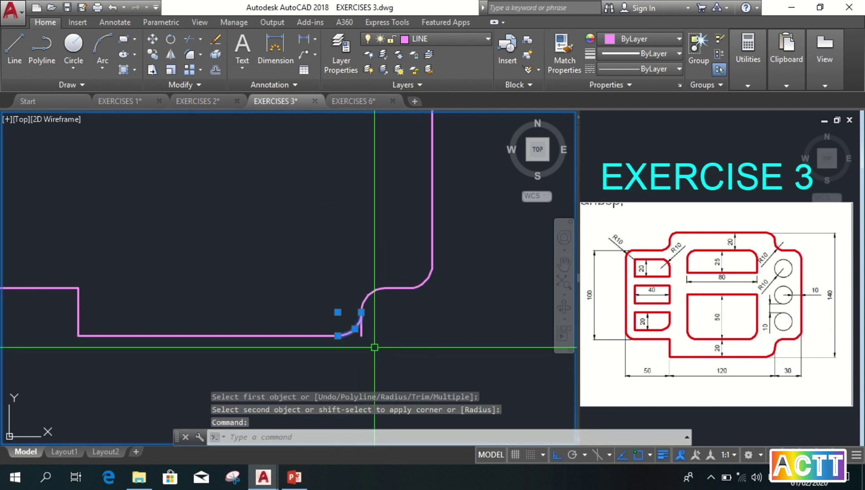
{"action": "type", "text": "E"}
{"action": "key", "text": "Return"}
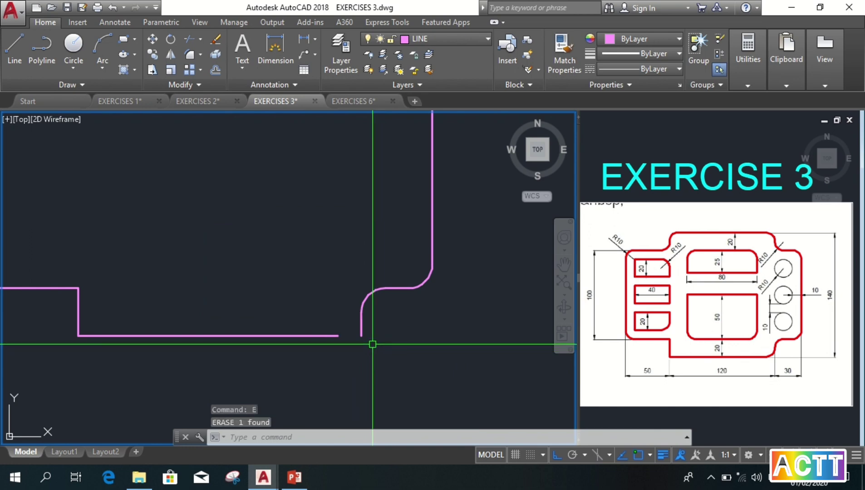
{"action": "key", "text": "ctrl+z"}
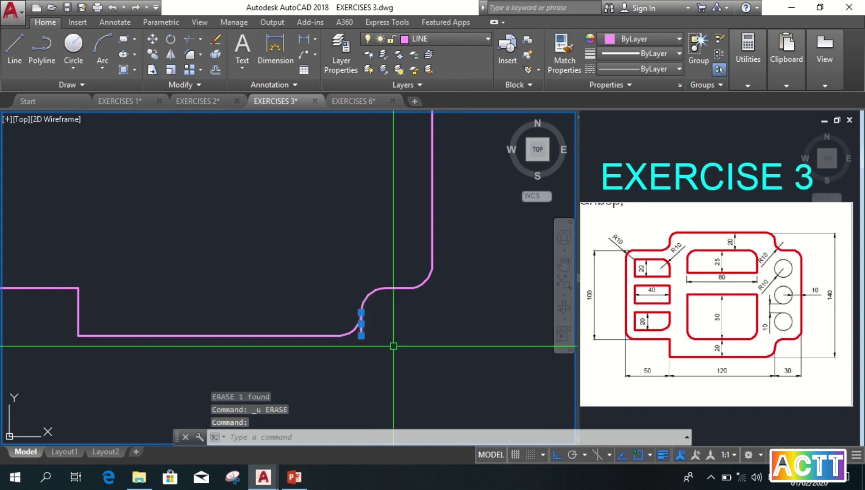
{"action": "key", "text": "Return"}
{"action": "scroll", "coordinate": [377, 323], "scroll_direction": "down", "scroll_amount": 4}
{"action": "scroll", "coordinate": [303, 276], "scroll_direction": "up", "scroll_amount": 1}
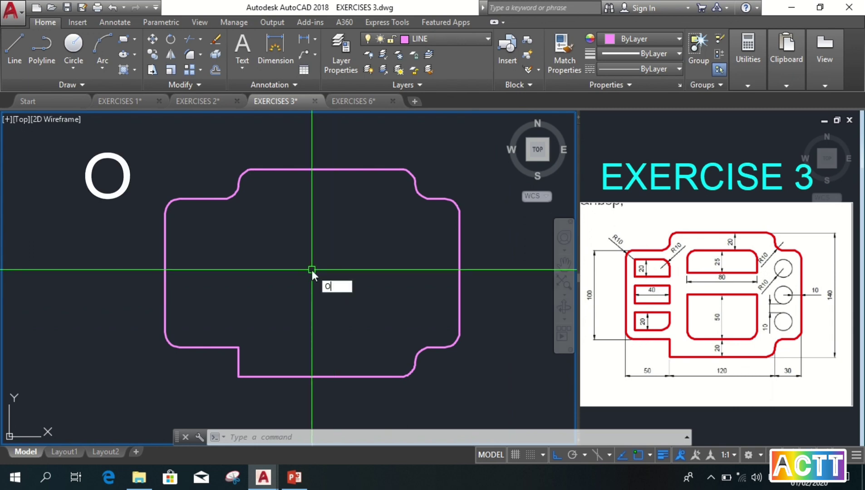
Offset the lower-left bottom edge 10 units into the plate.
{"action": "key", "text": "Return"}
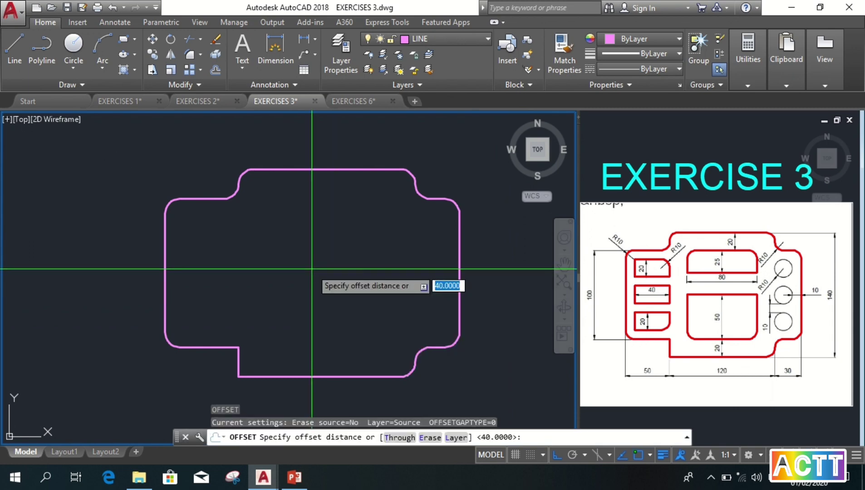
{"action": "type", "text": "10"}
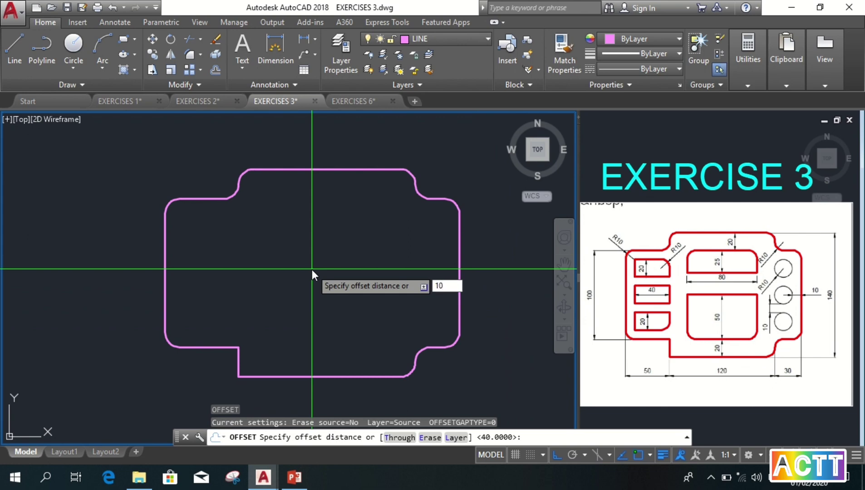
{"action": "key", "text": "Return"}
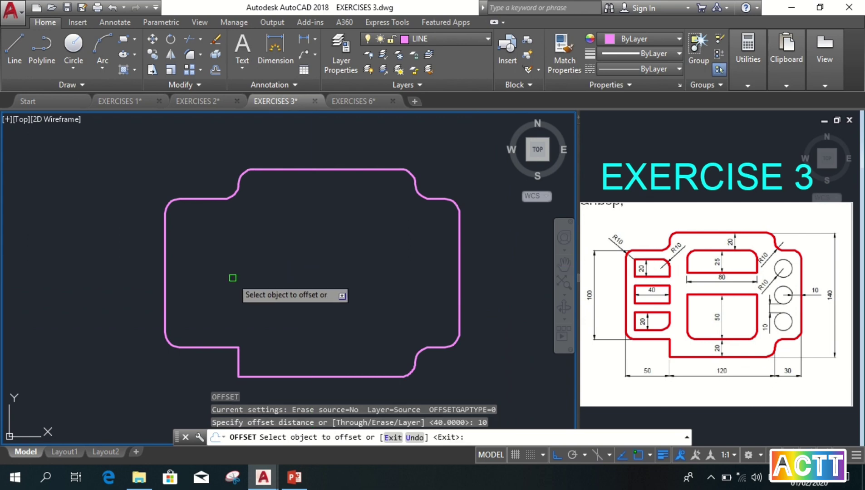
{"action": "left_click", "coordinate": [197, 346]}
{"action": "left_click", "coordinate": [208, 311]}
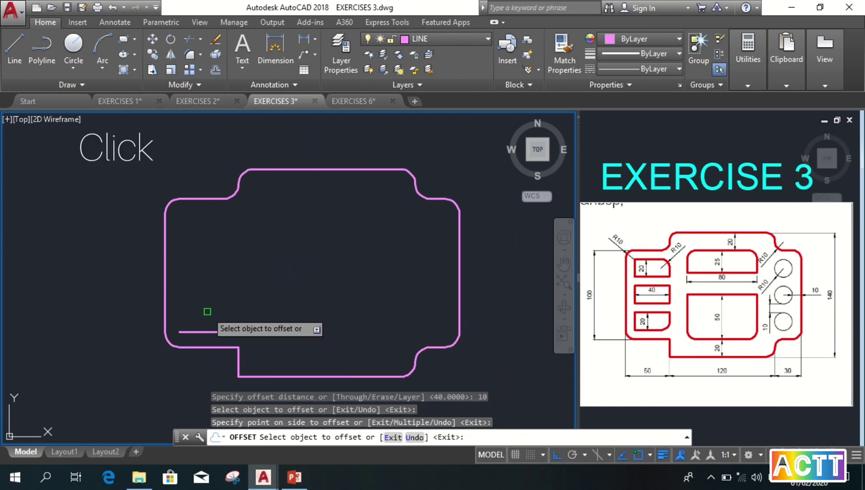
{"action": "key", "text": "Return"}
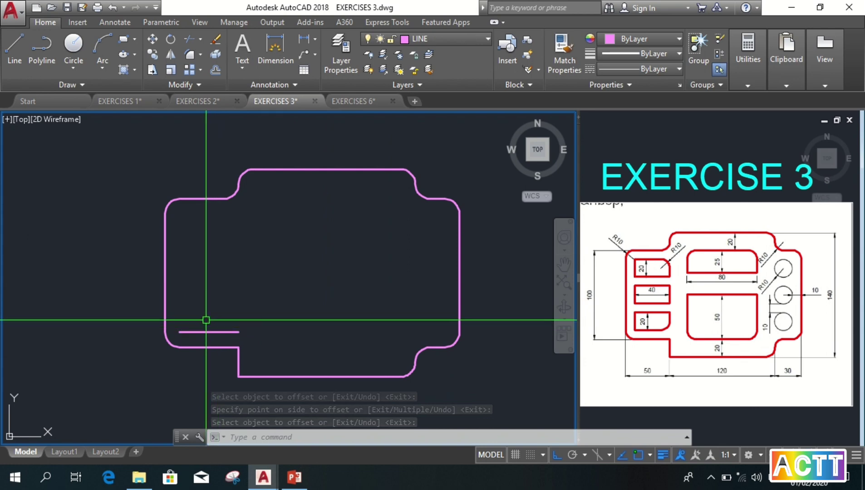
Offset the short slot line 20 units upward.
{"action": "type", "text": "o"}
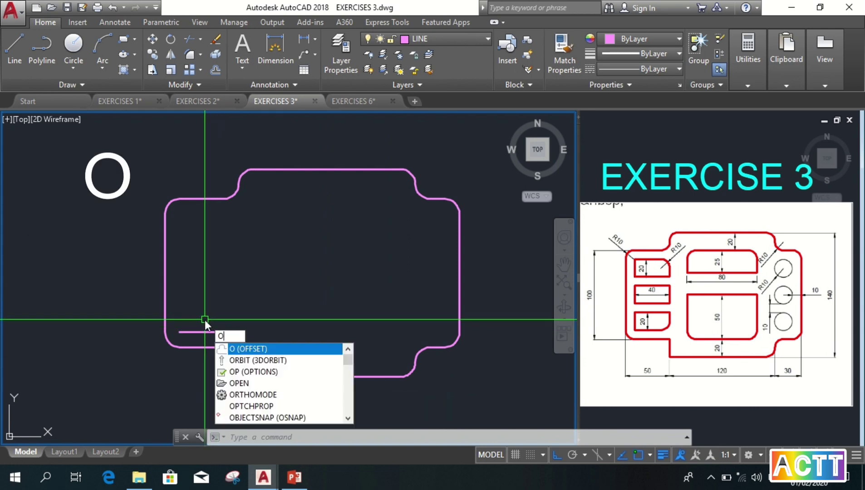
{"action": "key", "text": "Return"}
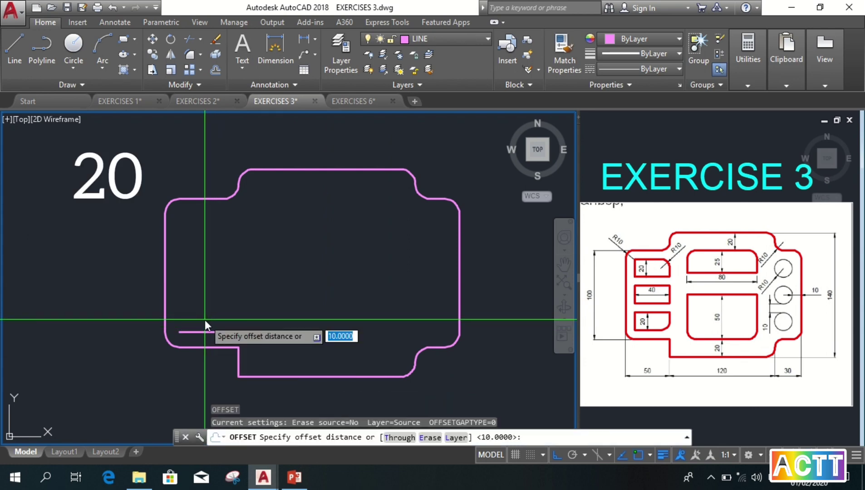
{"action": "key", "text": "Return"}
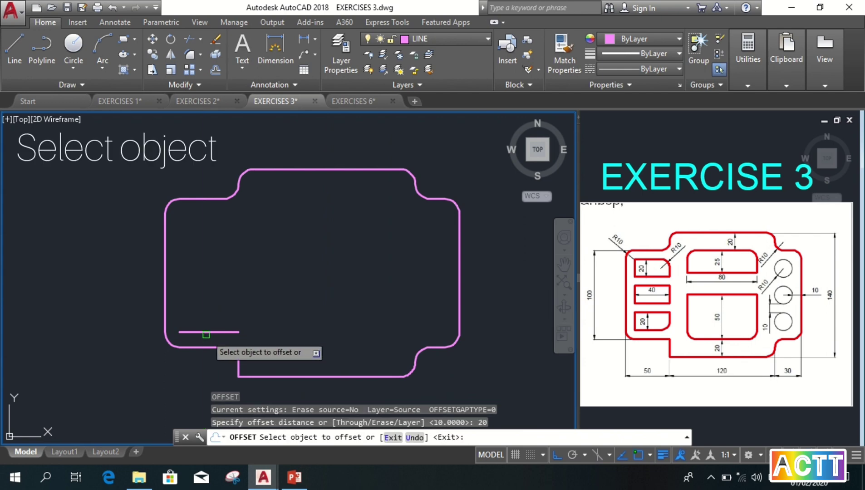
{"action": "left_click", "coordinate": [206, 332]}
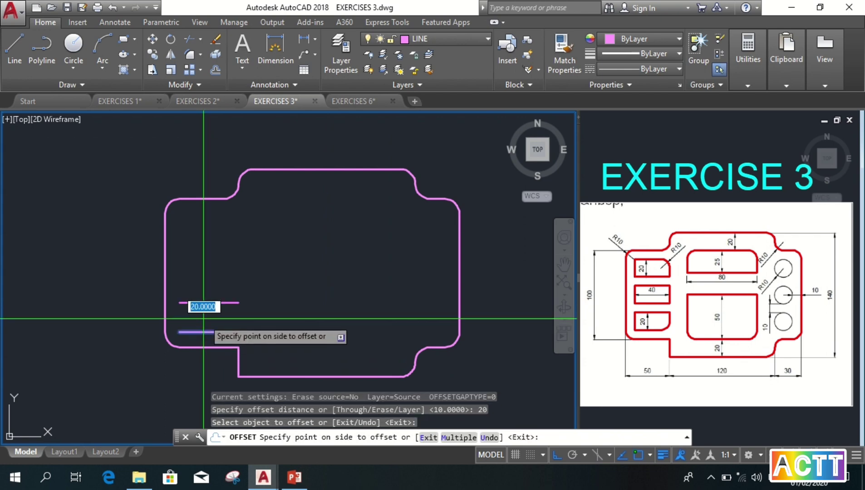
{"action": "left_click", "coordinate": [207, 277]}
{"action": "key", "text": "Return"}
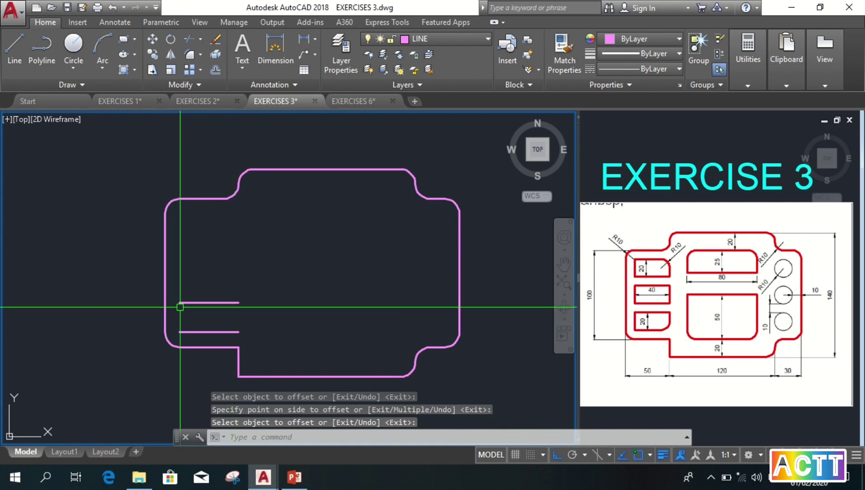
Draw lines forming the slot's right side and bottom edge.
{"action": "type", "text": "L"}
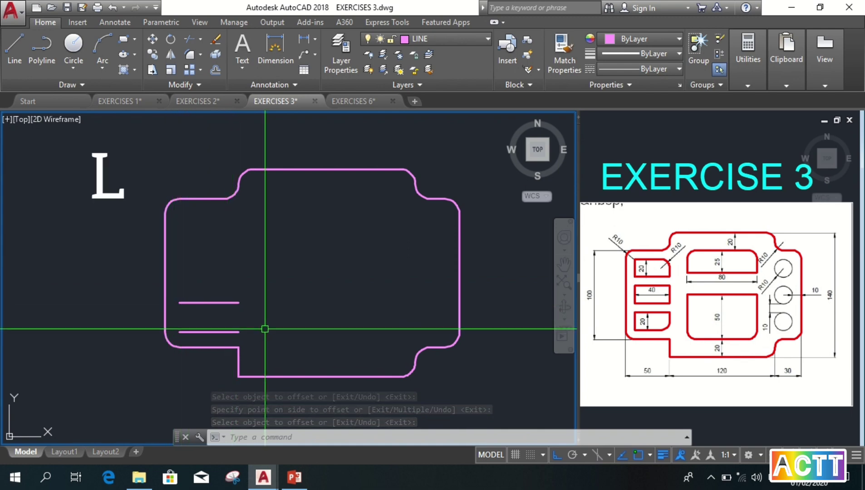
{"action": "key", "text": "Return"}
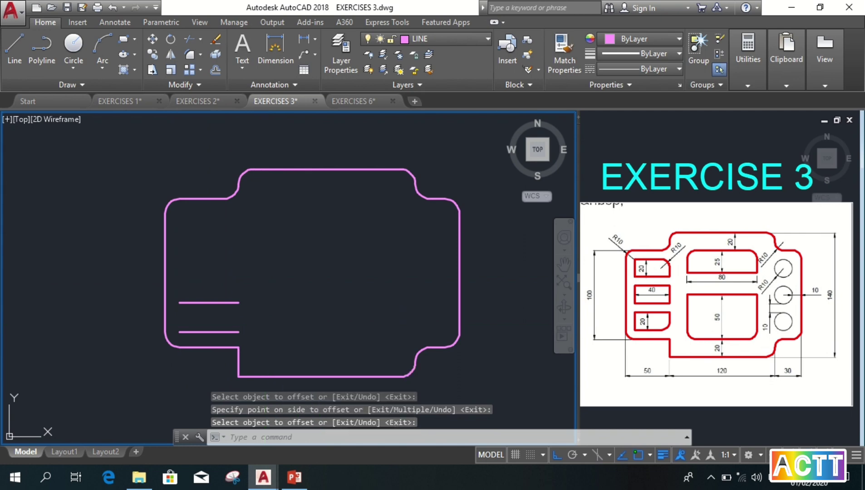
{"action": "left_click", "coordinate": [239, 331]}
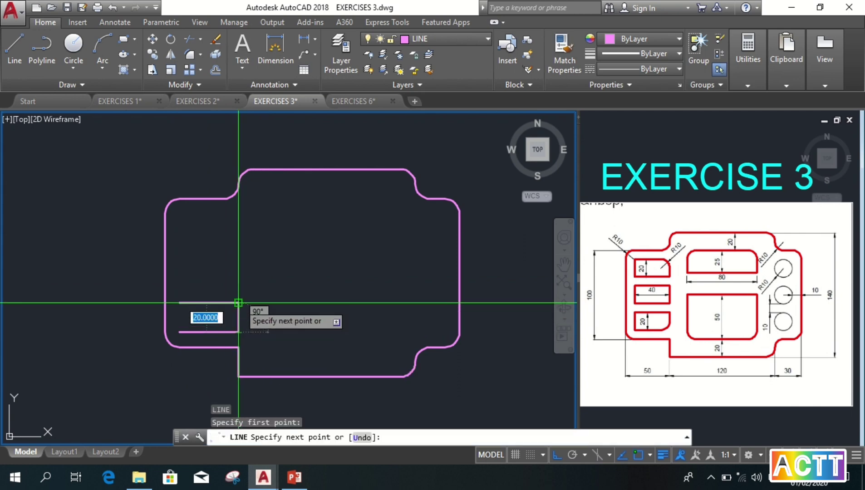
{"action": "left_click", "coordinate": [239, 302]}
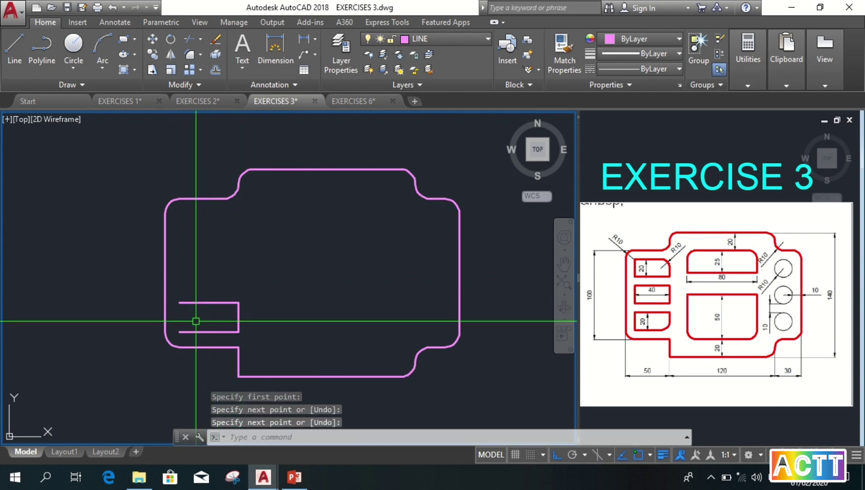
{"action": "left_click", "coordinate": [180, 310]}
{"action": "key", "text": "Return"}
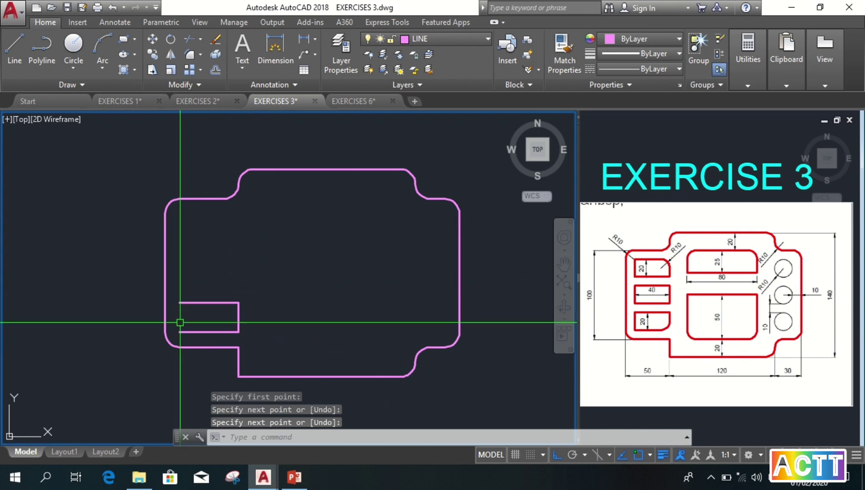
Draw the slot's left side from its lower-left to top-left corner, closing it.
{"action": "key", "text": "l"}
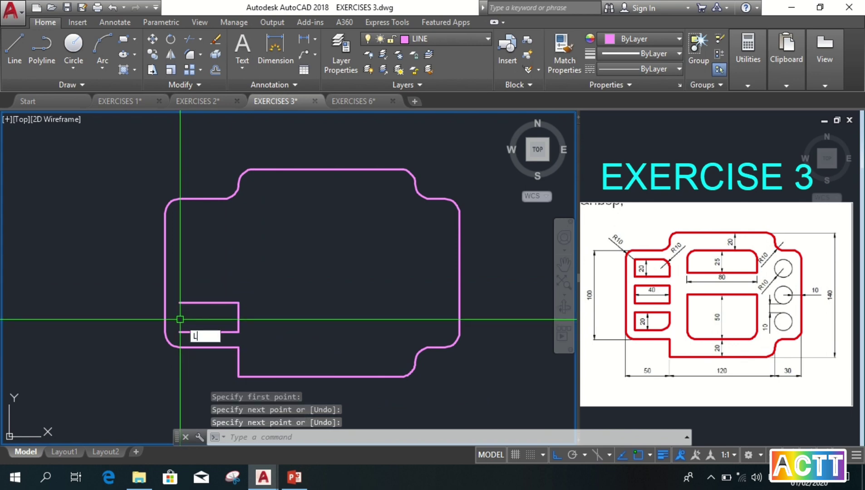
{"action": "key", "text": "Return"}
{"action": "left_click", "coordinate": [179, 333]}
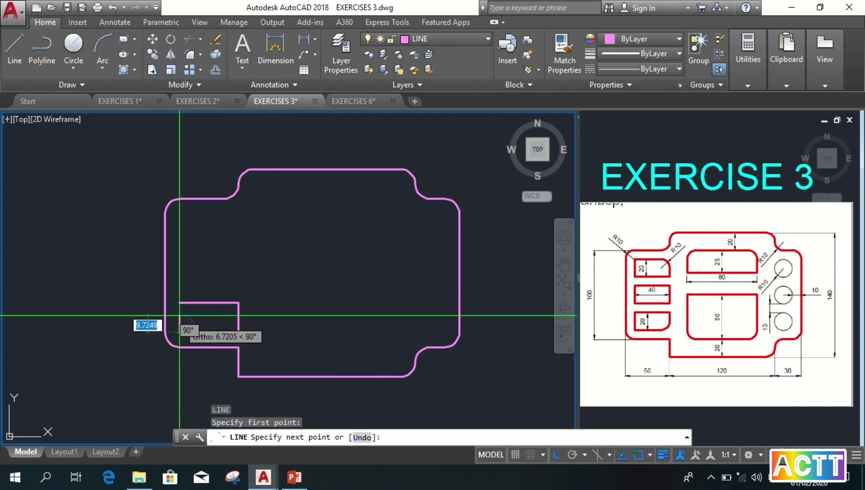
{"action": "left_click", "coordinate": [180, 303]}
{"action": "key", "text": "Return"}
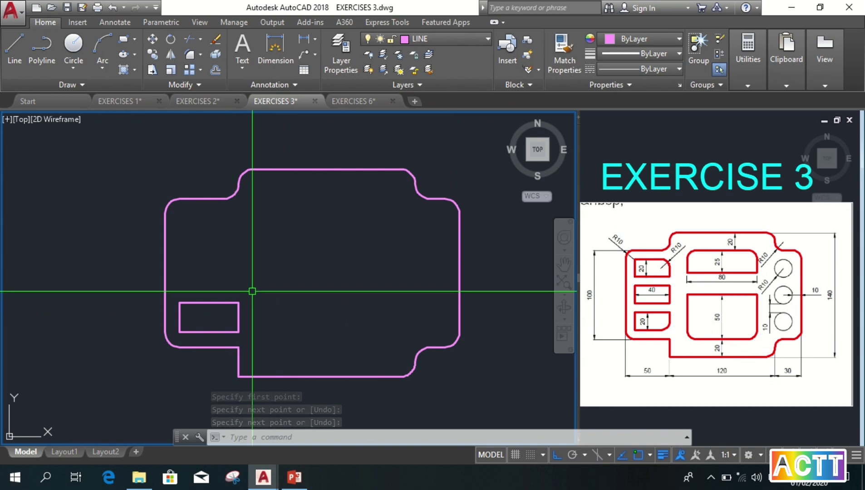
Mirror the slot's four lines about the outline's left-edge midpoint, keeping the original.
{"action": "type", "text": "MI"}
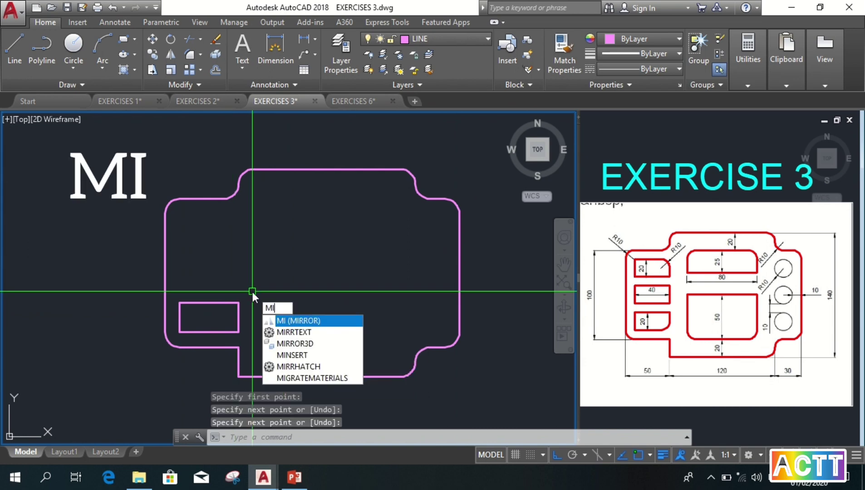
{"action": "key", "text": "Return"}
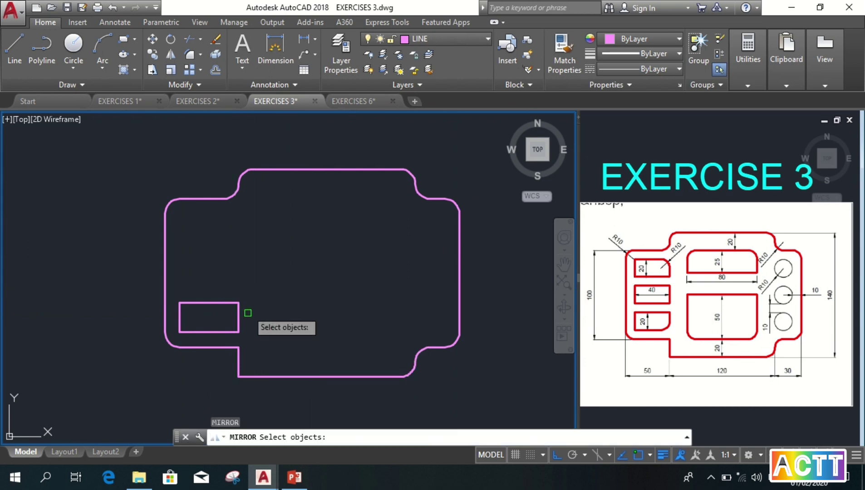
{"action": "left_click", "coordinate": [253, 335]}
{"action": "left_click", "coordinate": [177, 291]}
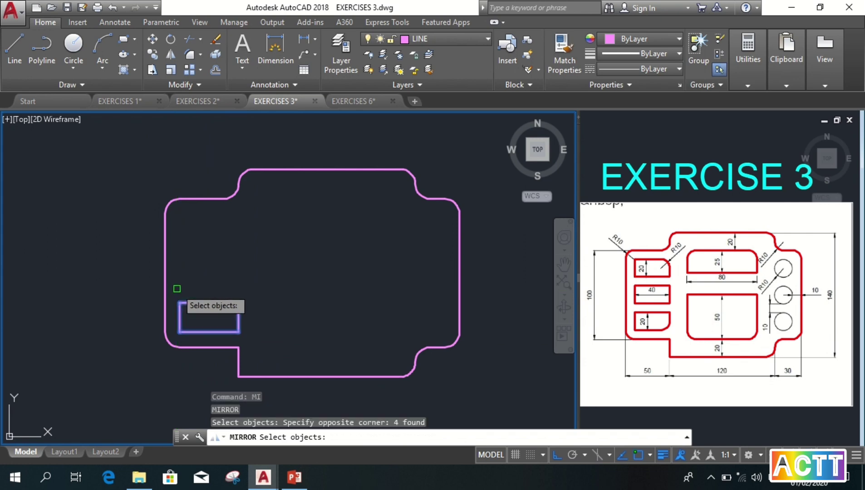
{"action": "key", "text": "Return"}
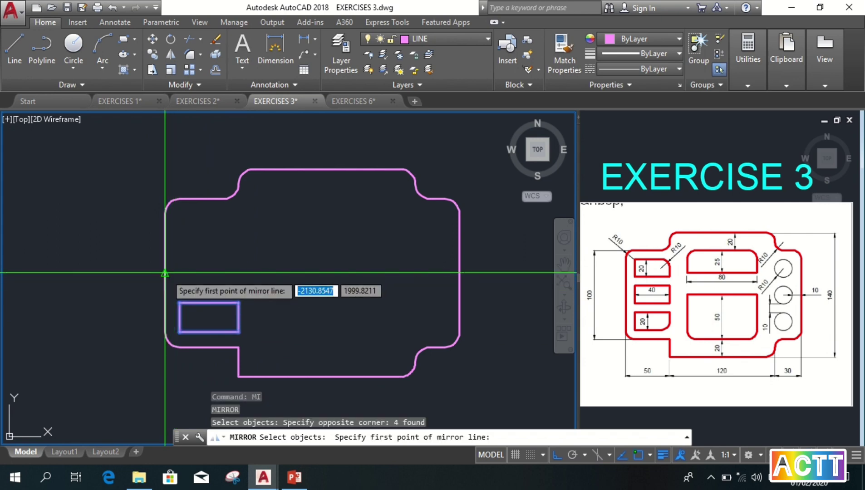
{"action": "left_click", "coordinate": [165, 273]}
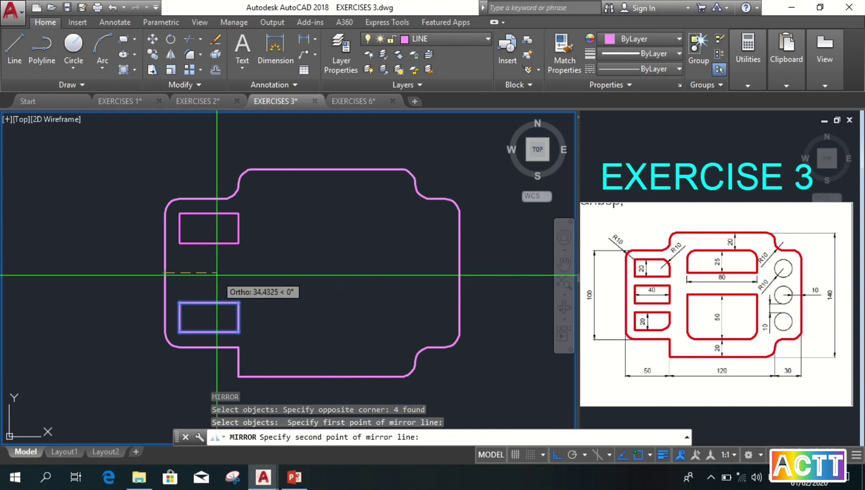
{"action": "key", "text": "Return"}
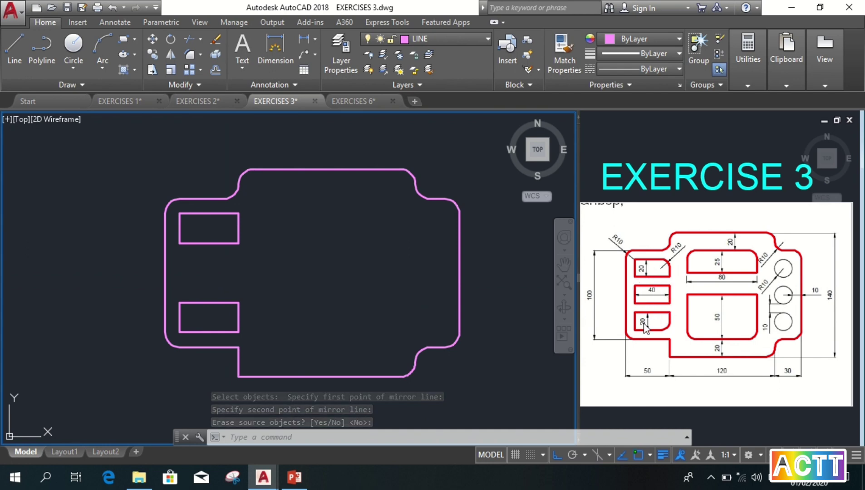
Copy the lower slot to the Mid Between 2 Points of the upper and lower slots' left midpoints.
{"action": "type", "text": "co"}
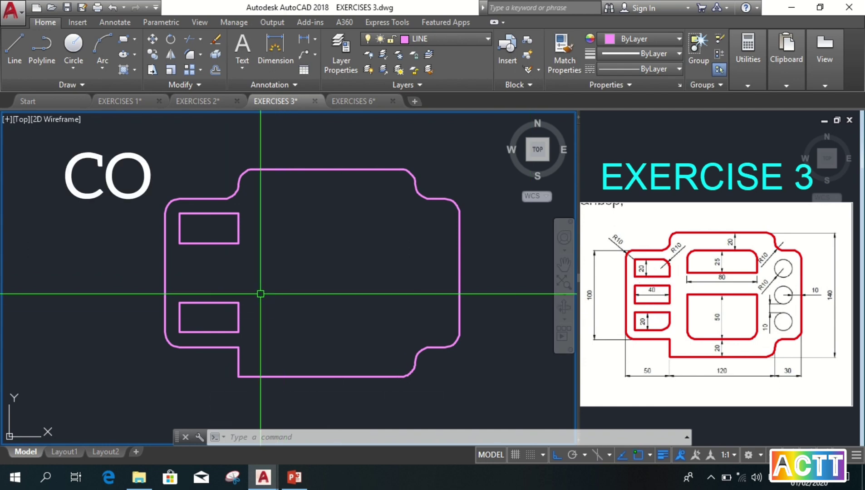
{"action": "key", "text": "Return"}
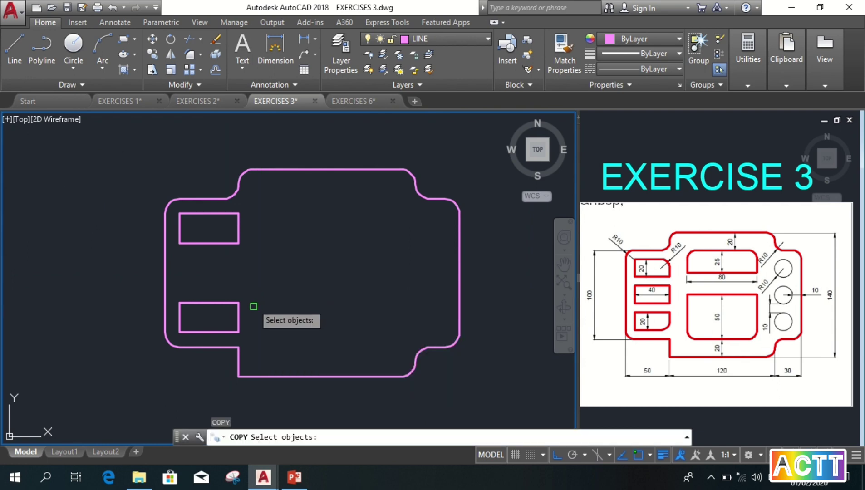
{"action": "left_click", "coordinate": [260, 344]}
{"action": "left_click", "coordinate": [177, 288]}
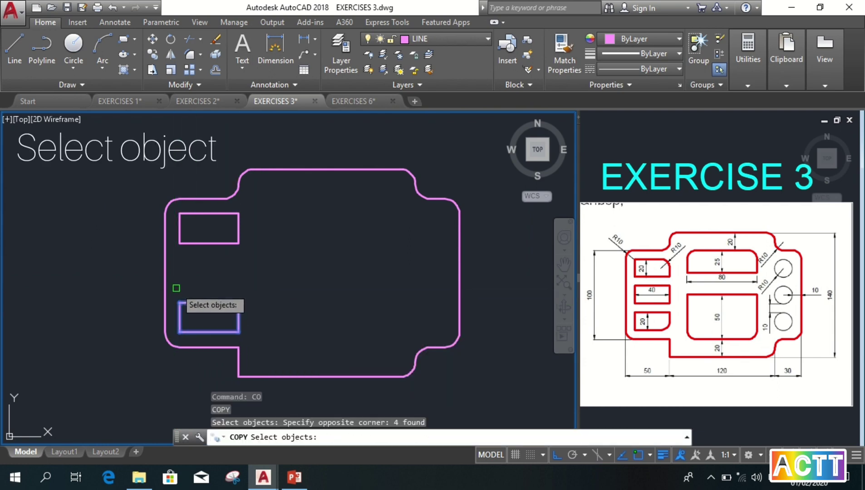
{"action": "key", "text": "Return"}
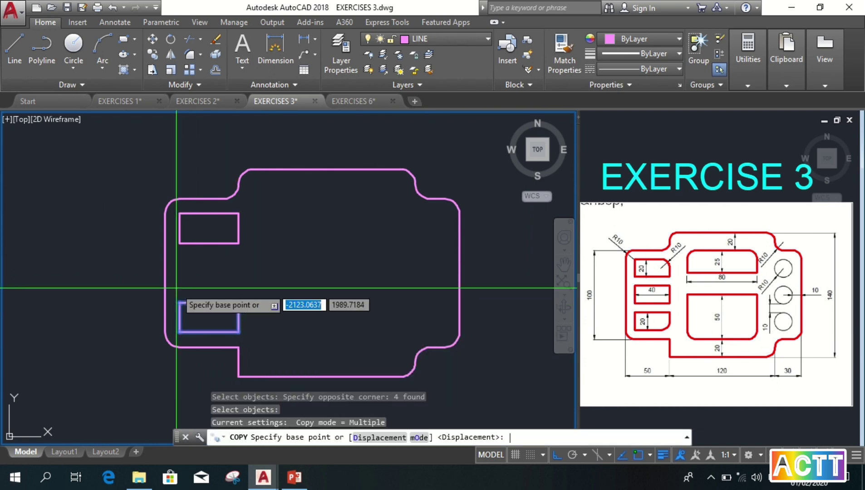
{"action": "left_click", "coordinate": [179, 317]}
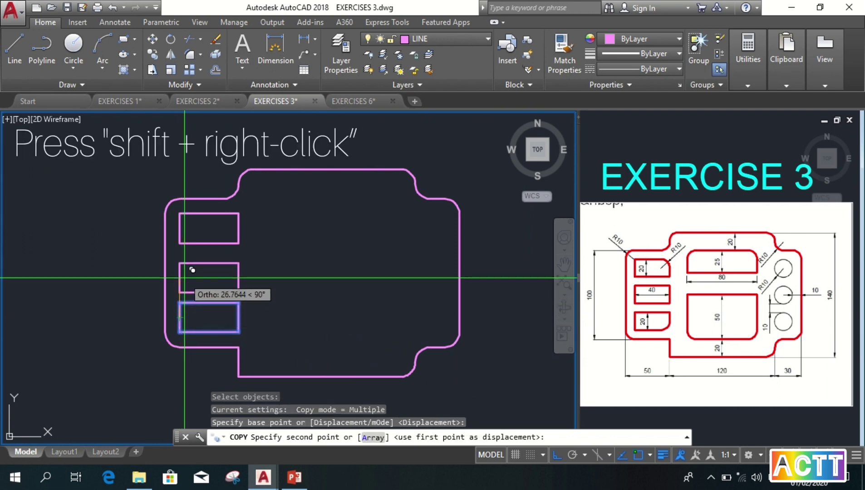
{"action": "key", "text": "F8"}
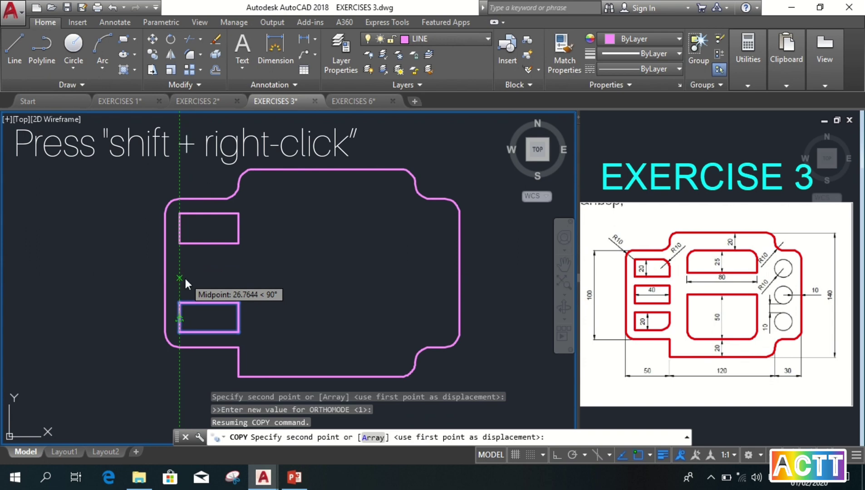
{"action": "right_click", "coordinate": [185, 278], "text": "shift"}
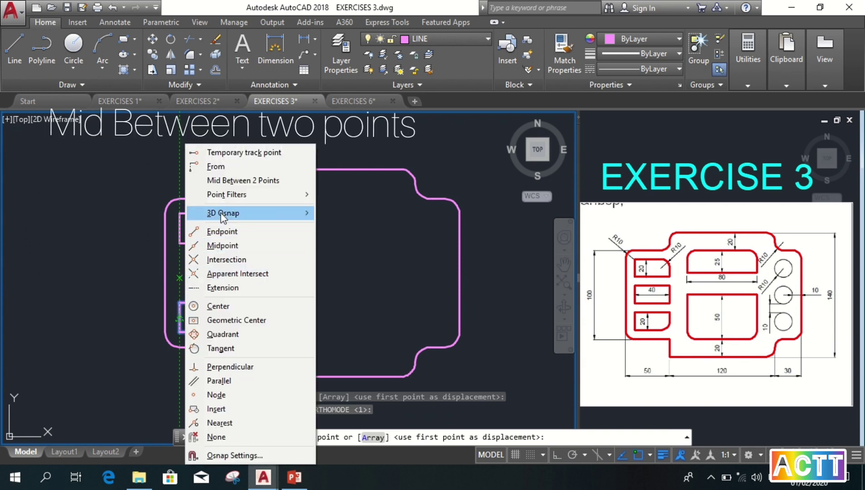
{"action": "left_click", "coordinate": [236, 181]}
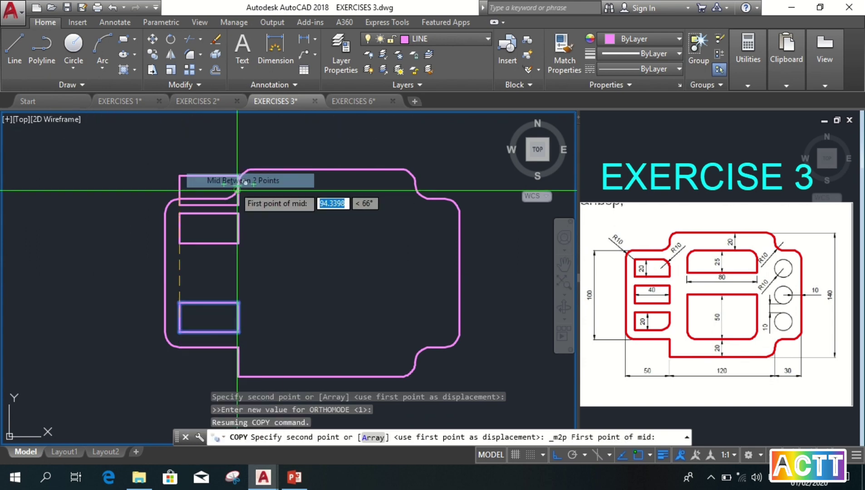
{"action": "left_click", "coordinate": [180, 229]}
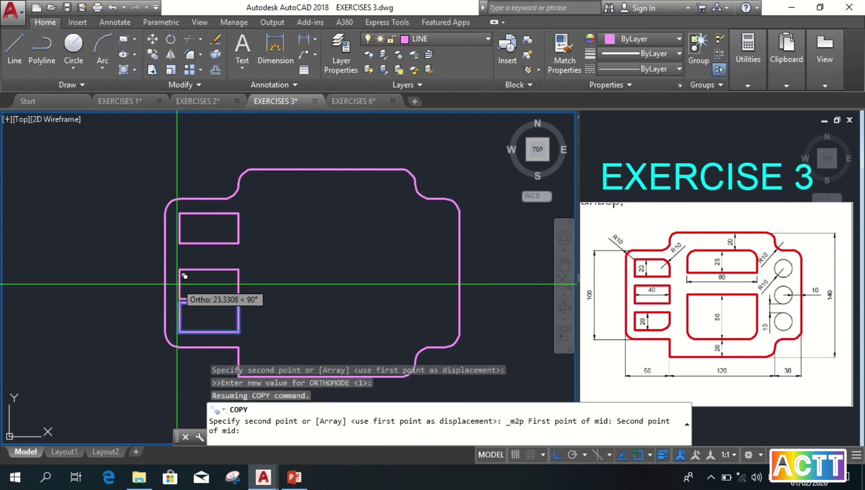
{"action": "left_click", "coordinate": [180, 318]}
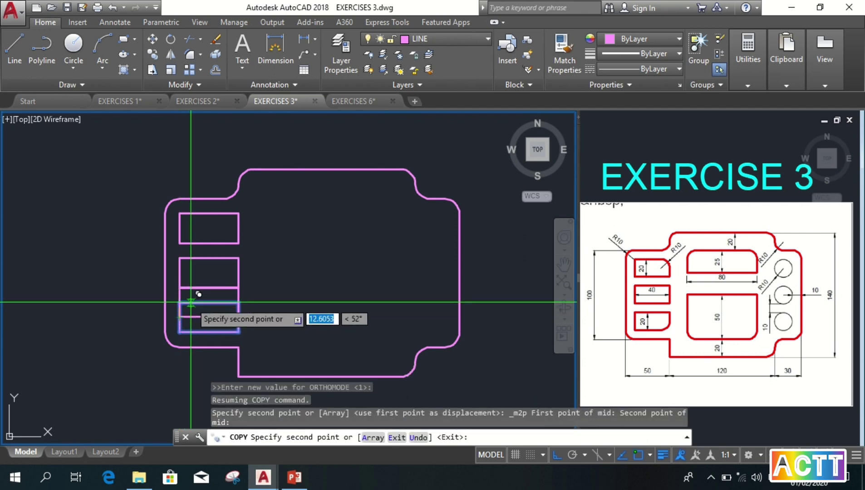
{"action": "key", "text": "Return"}
{"action": "middle_click_drag", "start_coordinate": [303, 299], "coordinate": [291, 285]}
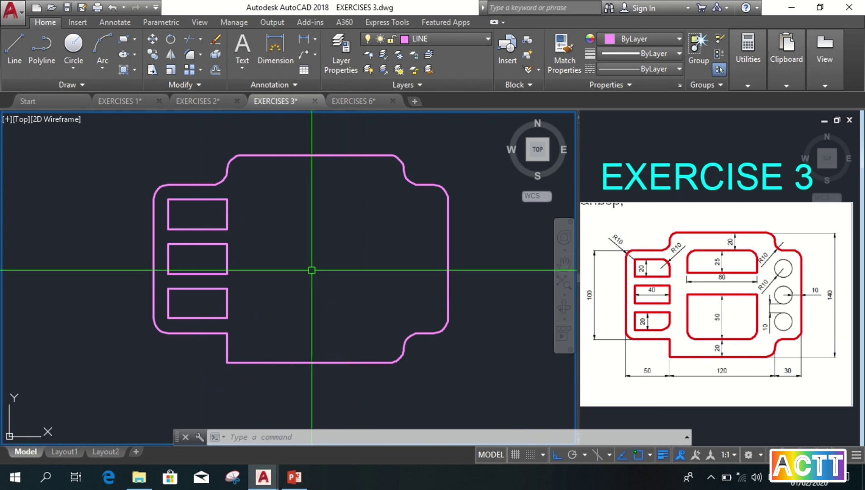
Start a fillet with radius 10 in Multiple mode.
{"action": "type", "text": "f"}
{"action": "key", "text": "Return"}
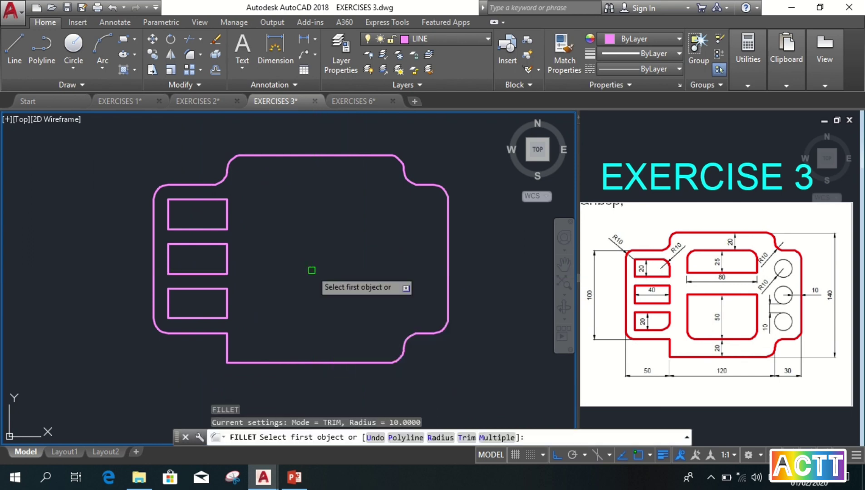
{"action": "type", "text": "r"}
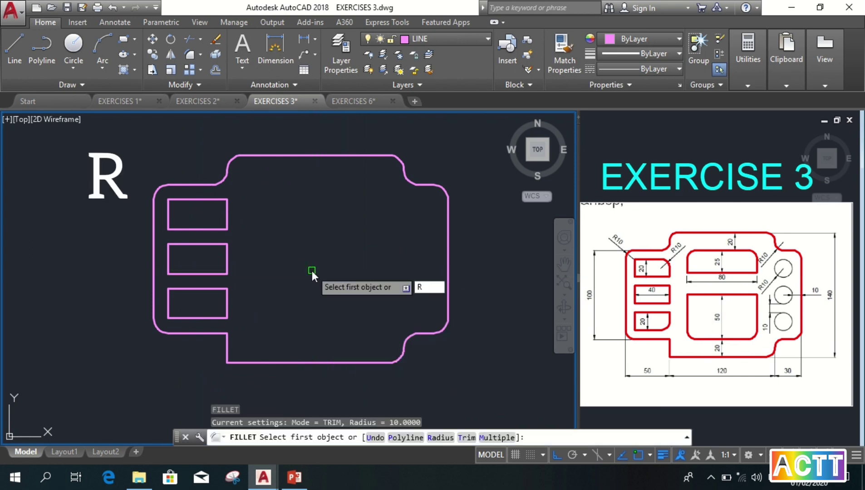
{"action": "key", "text": "Return"}
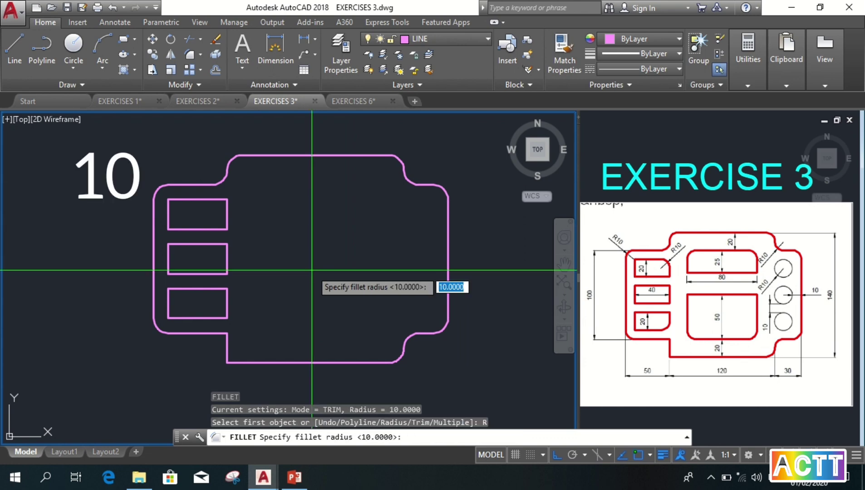
{"action": "type", "text": "10"}
{"action": "key", "text": "Return"}
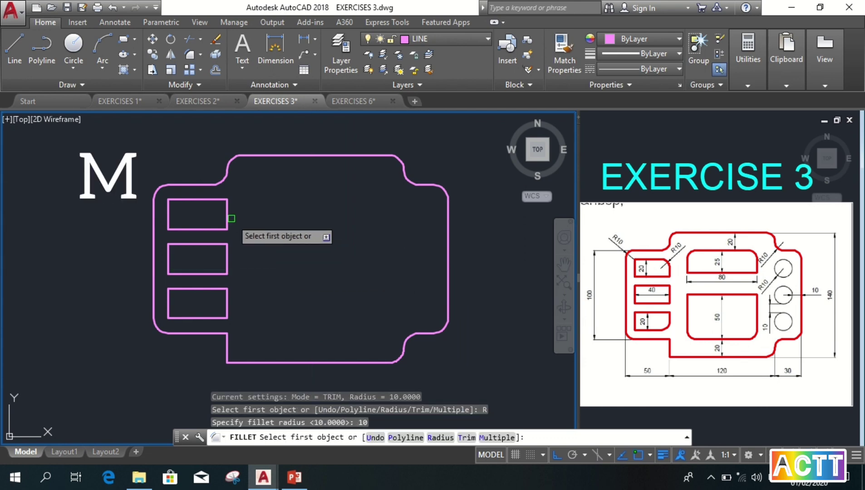
{"action": "type", "text": "M"}
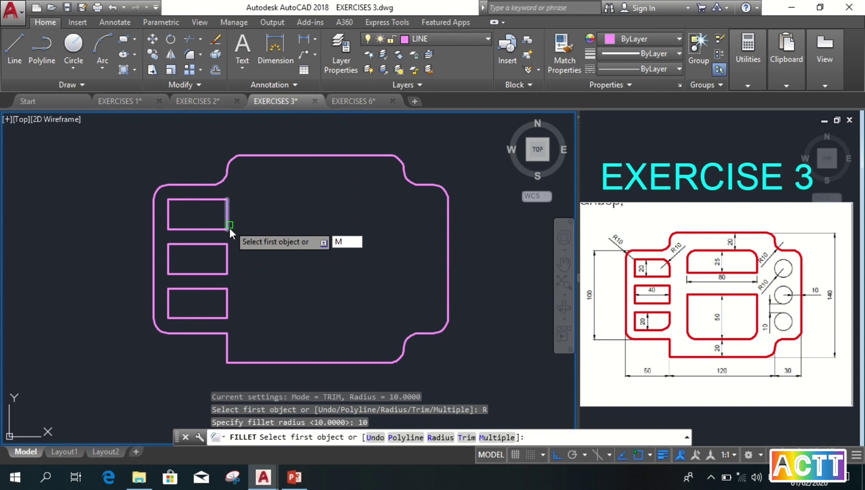
{"action": "key", "text": "Return"}
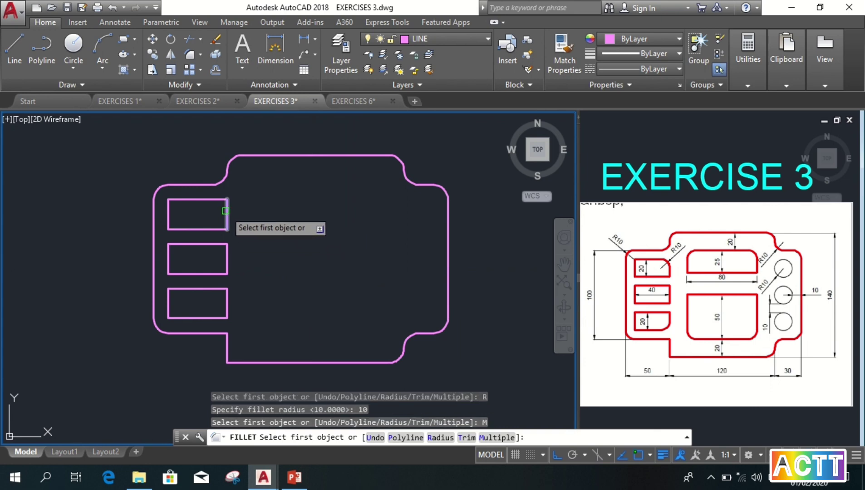
Round the top slot's top-right and the bottom slot's bottom-right corners.
{"action": "left_click", "coordinate": [226, 211]}
{"action": "left_click", "coordinate": [217, 199]}
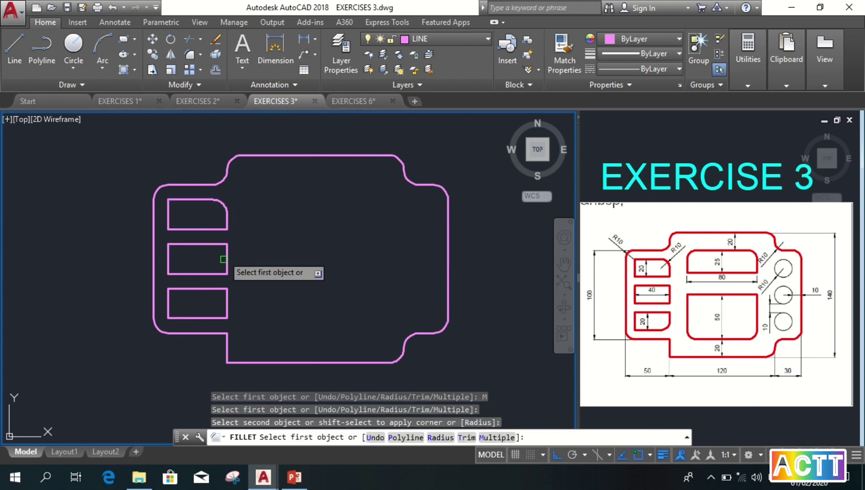
{"action": "left_click", "coordinate": [225, 297]}
{"action": "left_click", "coordinate": [217, 318]}
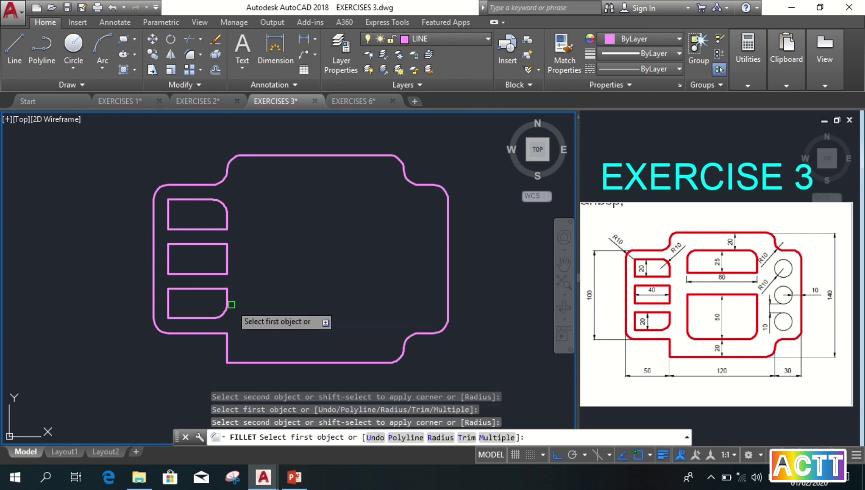
{"action": "key", "text": "Return"}
{"action": "key", "text": "Escape"}
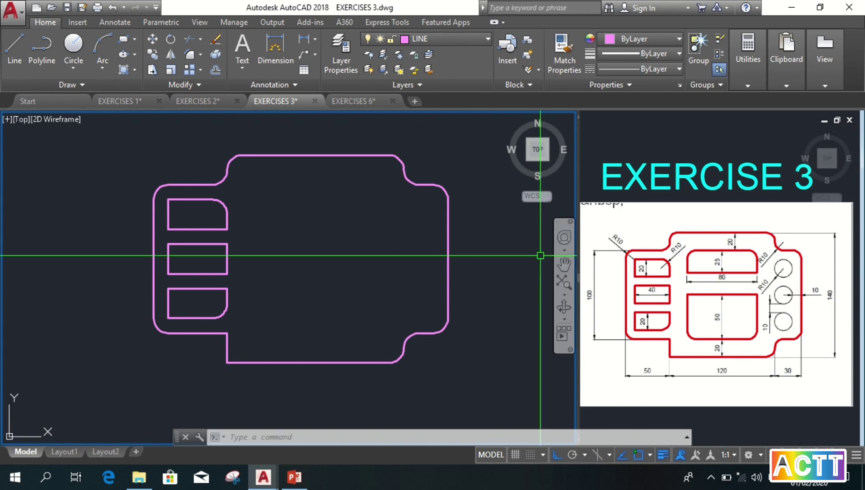
Offset the plate's top edge 20 units downward.
{"action": "key", "text": "o"}
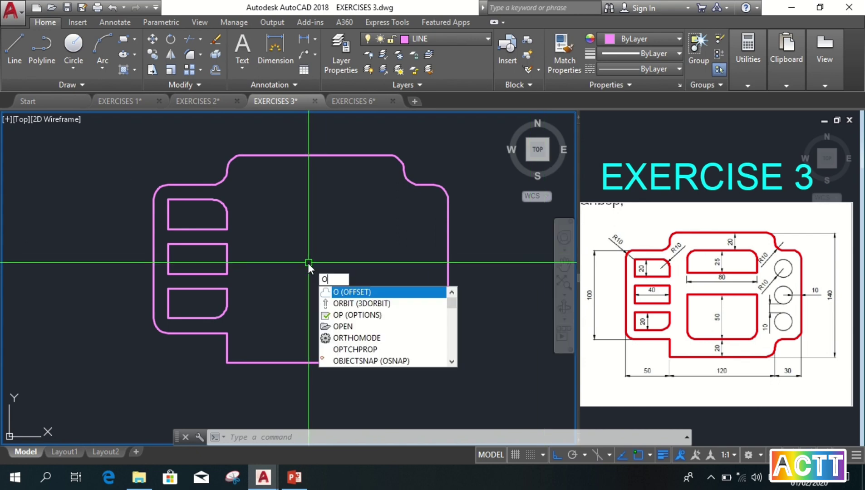
{"action": "key", "text": "Return"}
{"action": "type", "text": "20"}
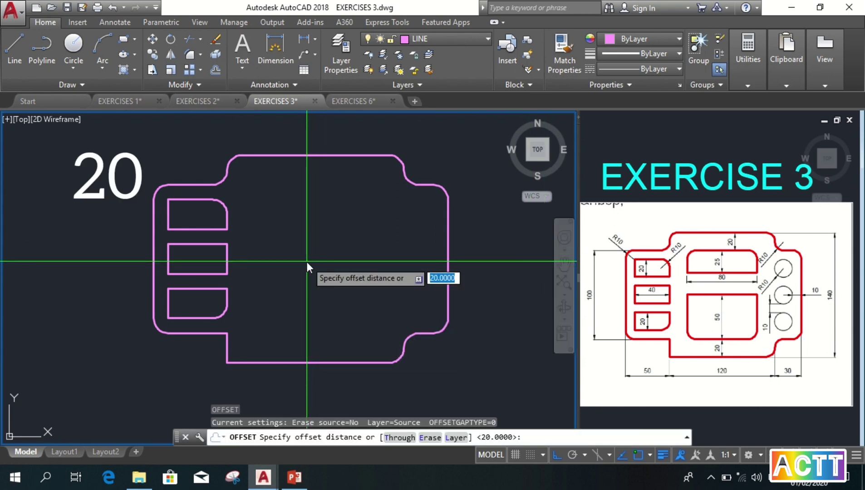
{"action": "key", "text": "Return"}
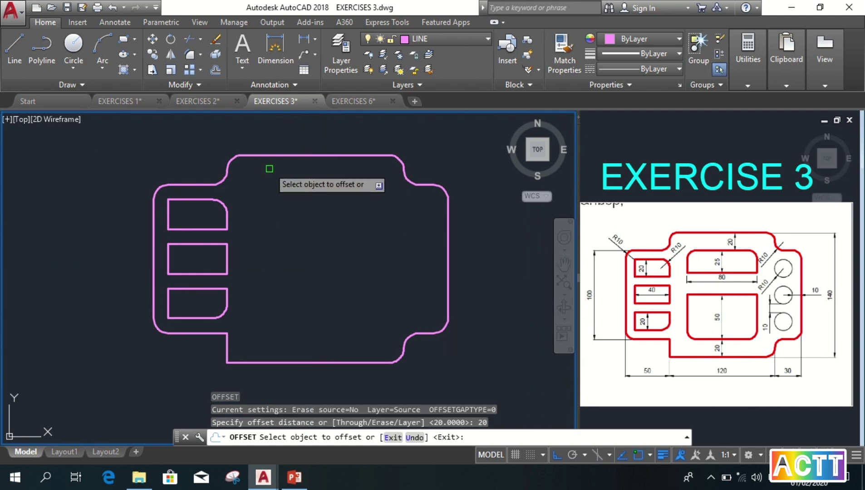
{"action": "left_click", "coordinate": [284, 155]}
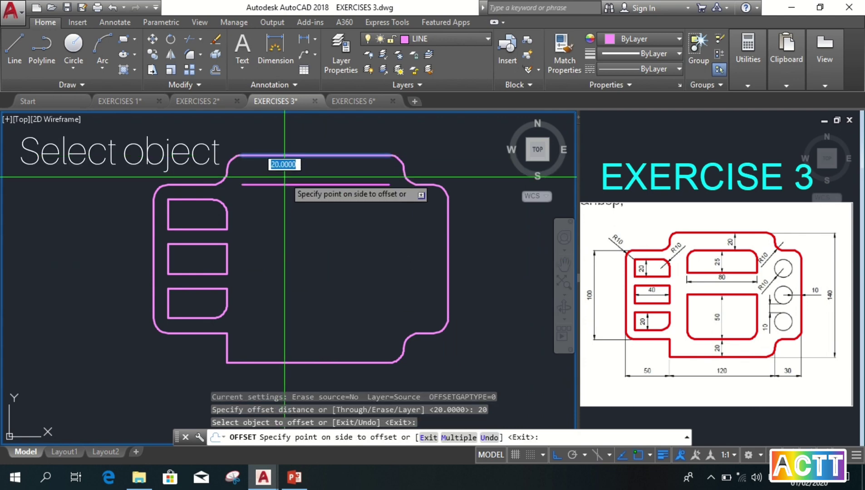
{"action": "left_click", "coordinate": [284, 207]}
{"action": "key", "text": "Return"}
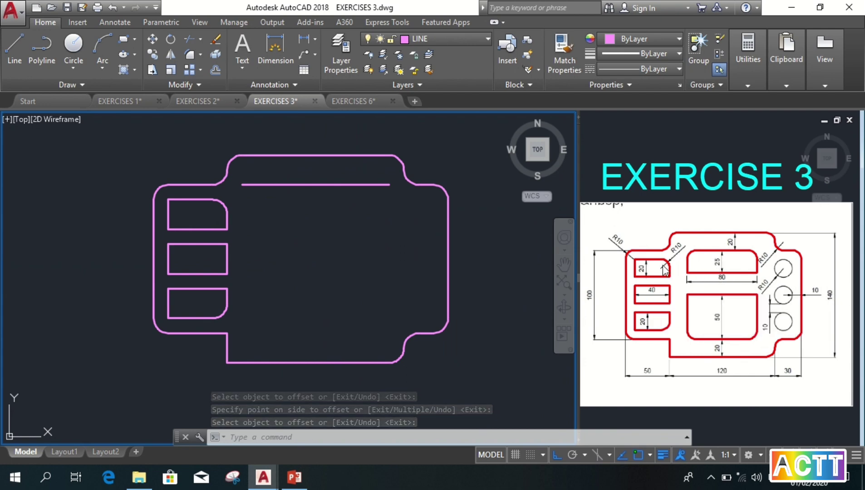
Offset that new line a further 25 units down.
{"action": "key", "text": "o"}
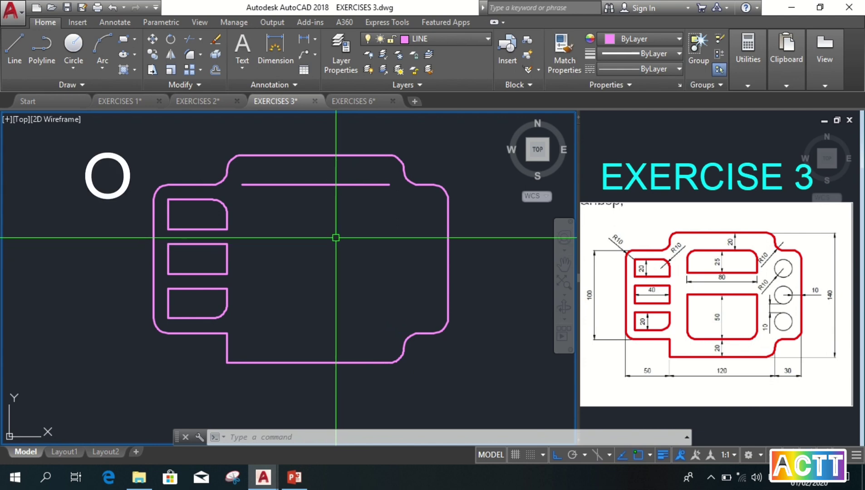
{"action": "key", "text": "Return"}
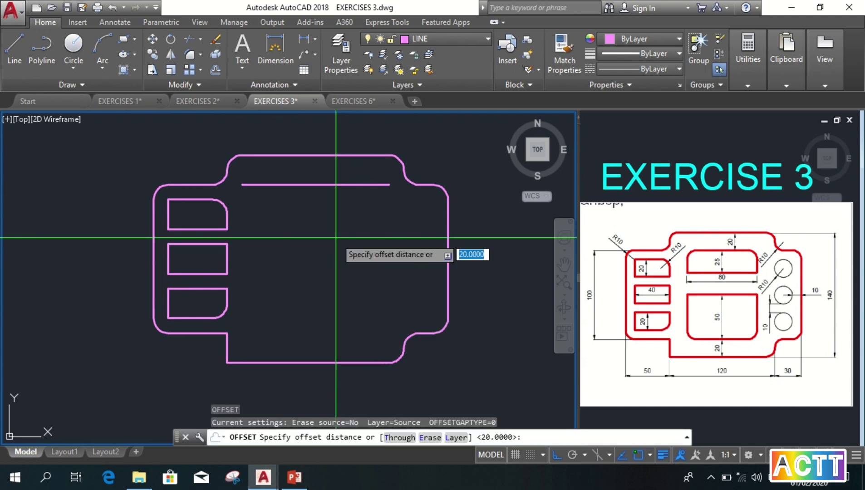
{"action": "type", "text": "25"}
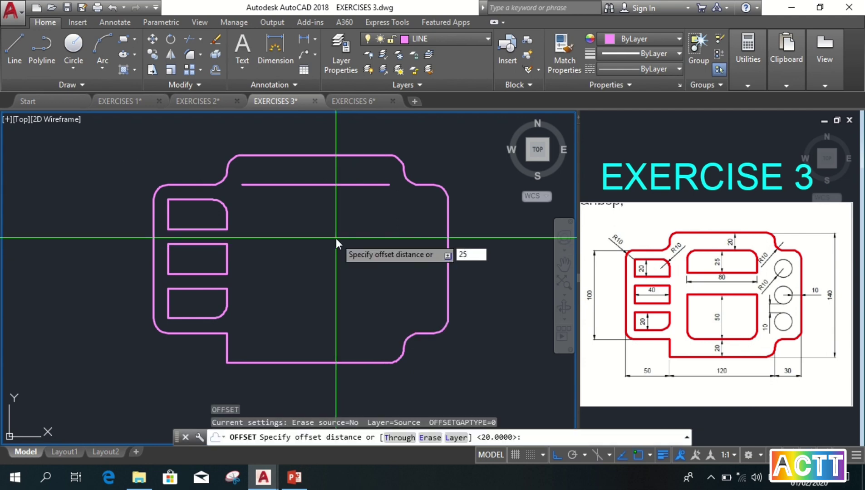
{"action": "key", "text": "Return"}
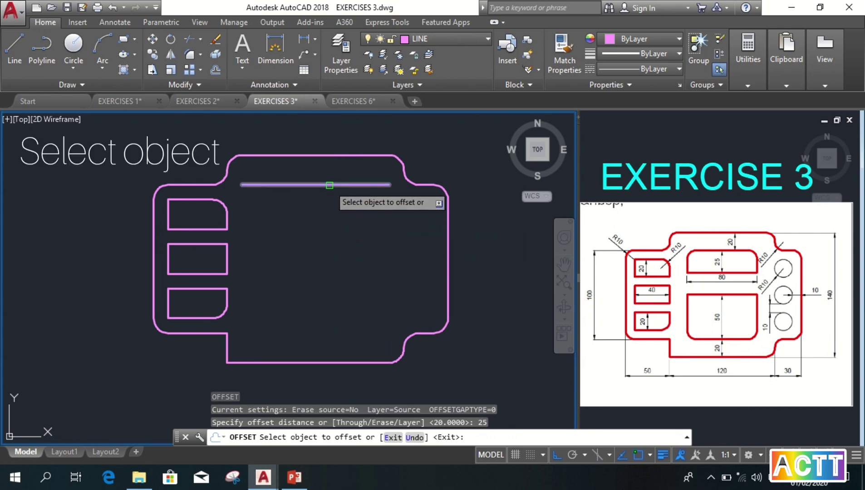
{"action": "left_click", "coordinate": [329, 185]}
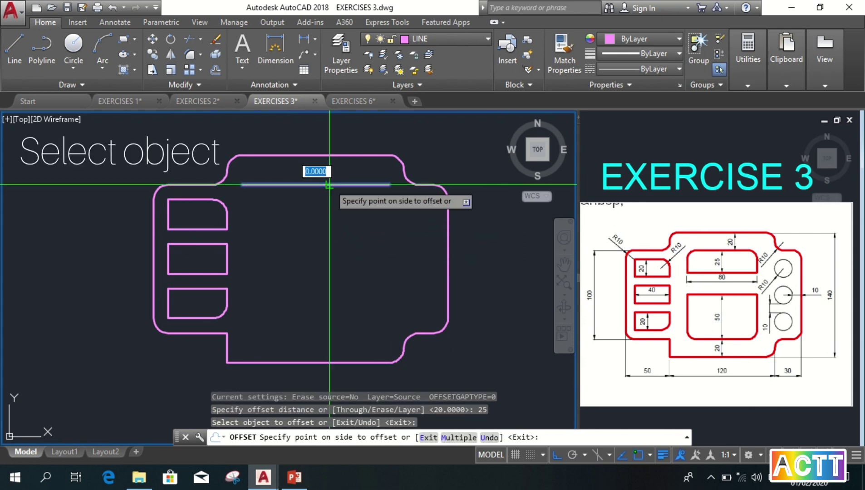
{"action": "left_click", "coordinate": [326, 236]}
{"action": "key", "text": "Return"}
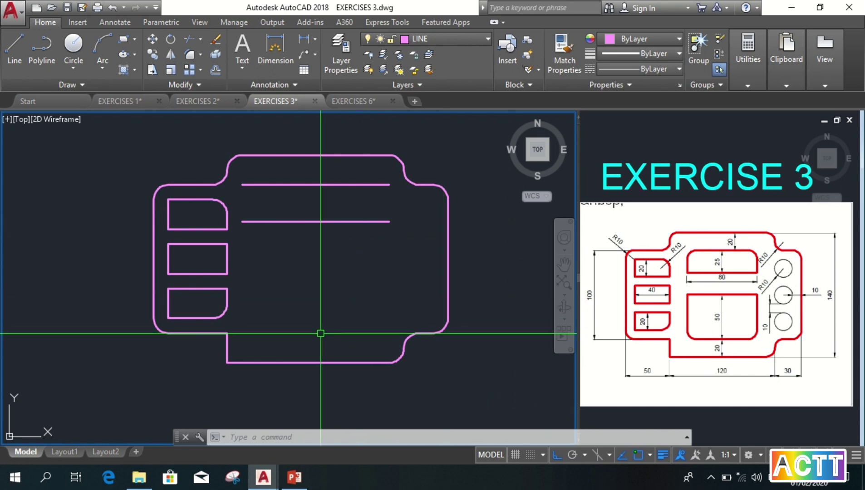
Offset the plate's bottom edge 20 units upward.
{"action": "key", "text": "o"}
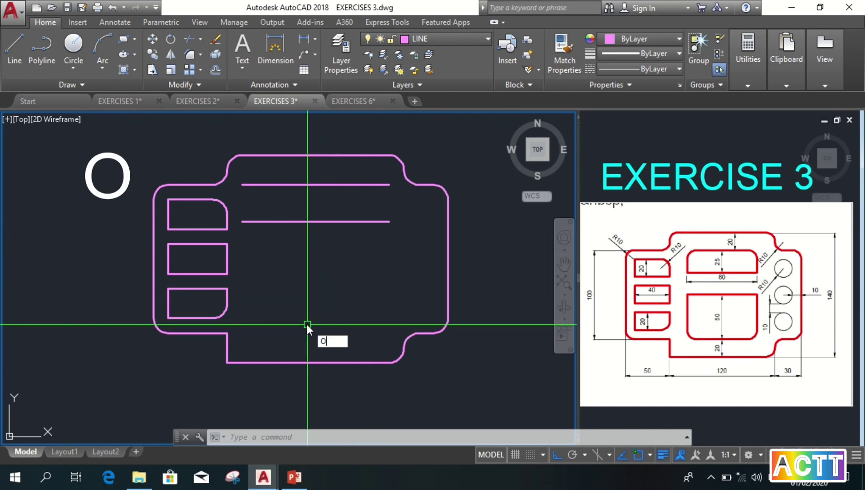
{"action": "key", "text": "Return"}
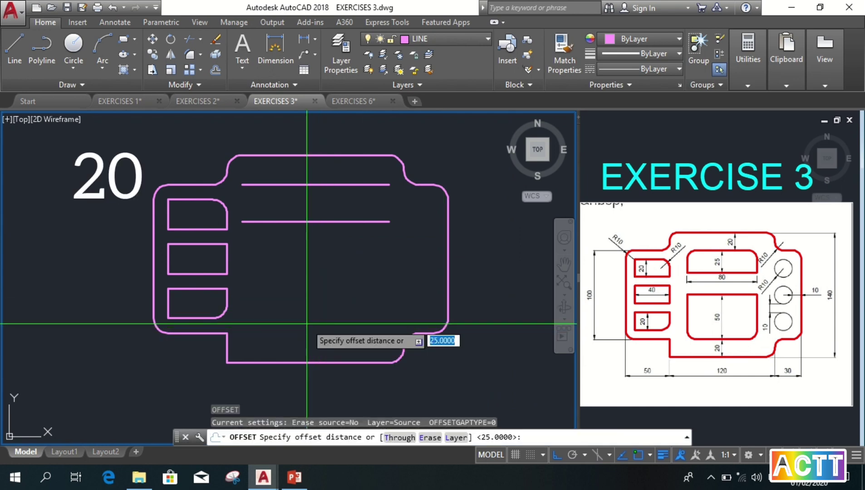
{"action": "type", "text": "20"}
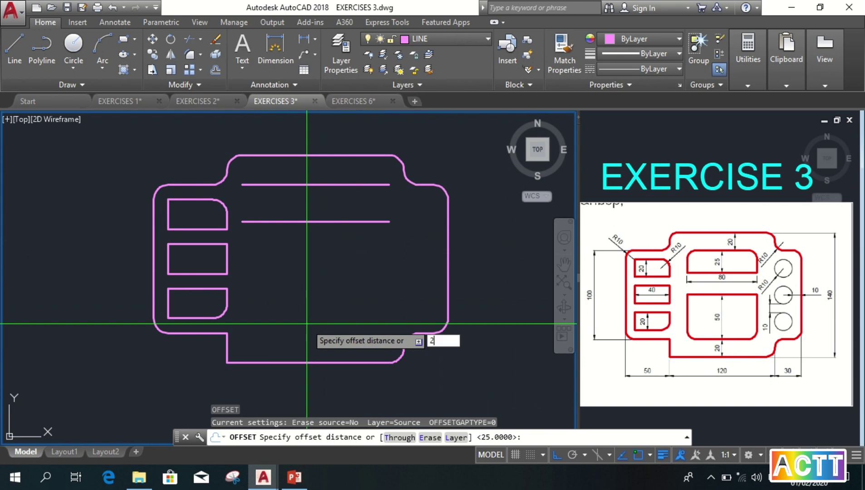
{"action": "key", "text": "Return"}
{"action": "left_click", "coordinate": [301, 362]}
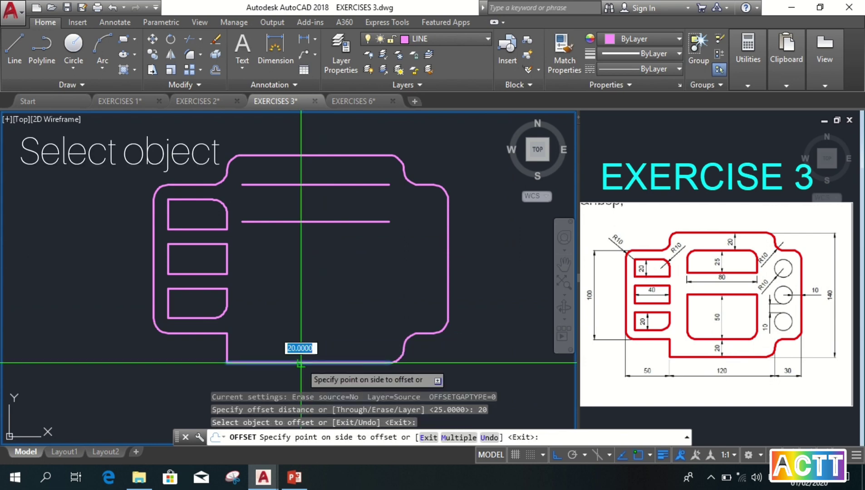
{"action": "left_click", "coordinate": [305, 317]}
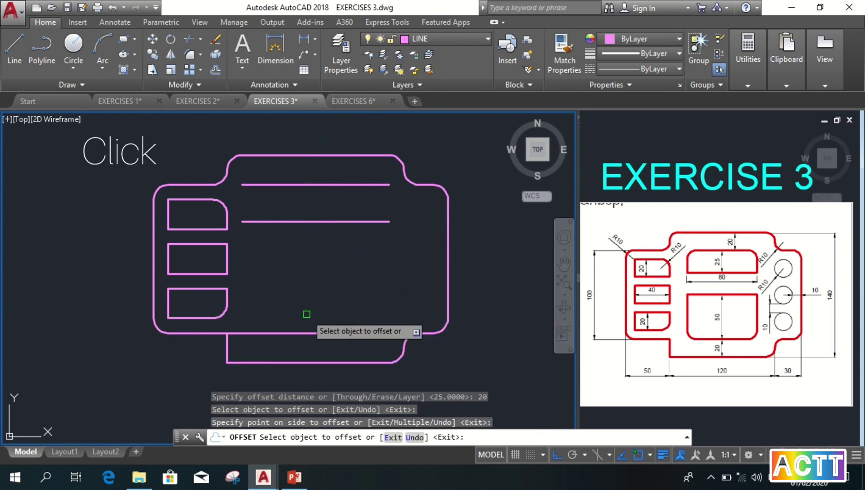
{"action": "key", "text": "Return"}
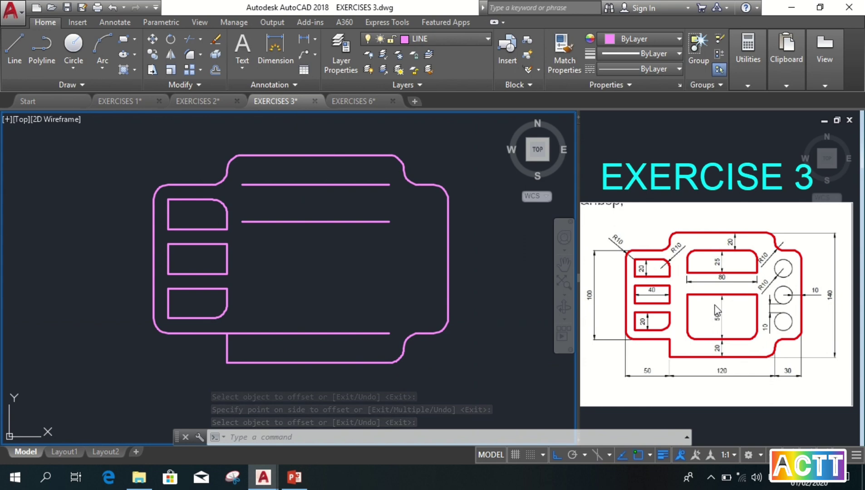
Offset that lower guide line a further 50 units up.
{"action": "key", "text": "o"}
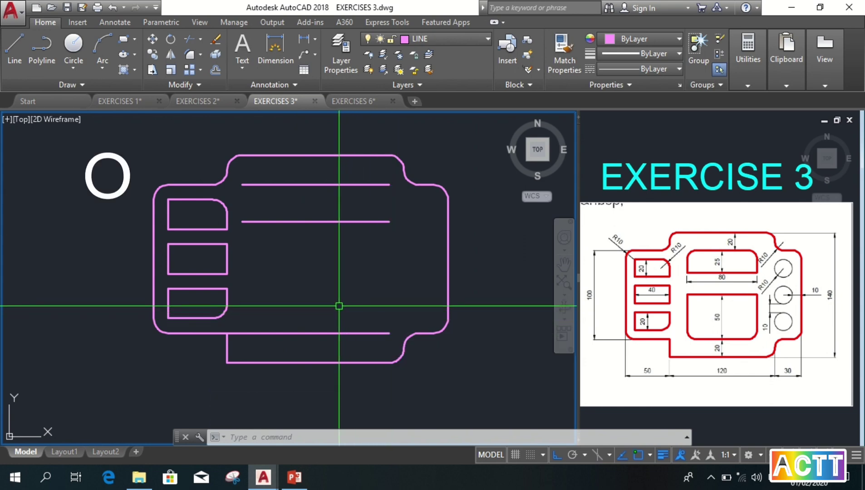
{"action": "key", "text": "Return"}
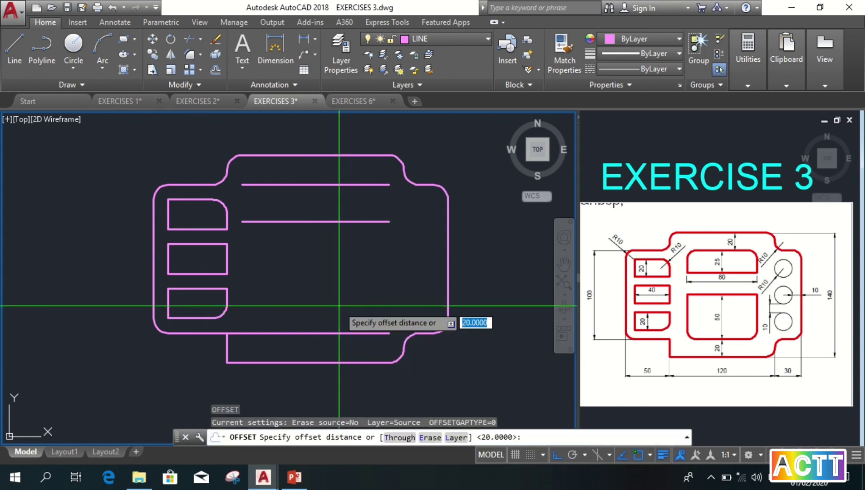
{"action": "type", "text": "50"}
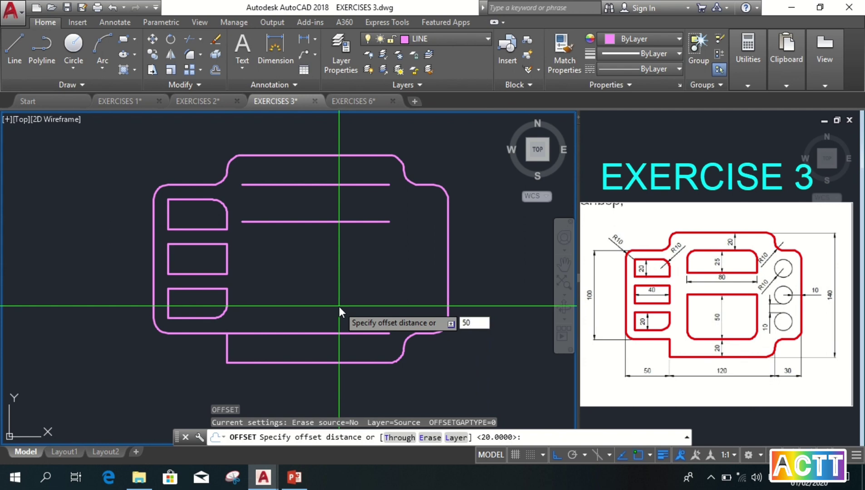
{"action": "key", "text": "Return"}
{"action": "left_click", "coordinate": [327, 333]}
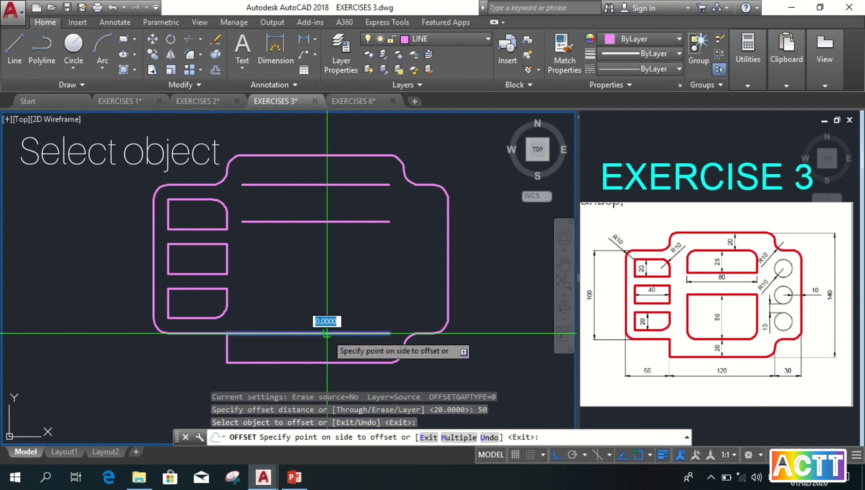
{"action": "left_click", "coordinate": [335, 281]}
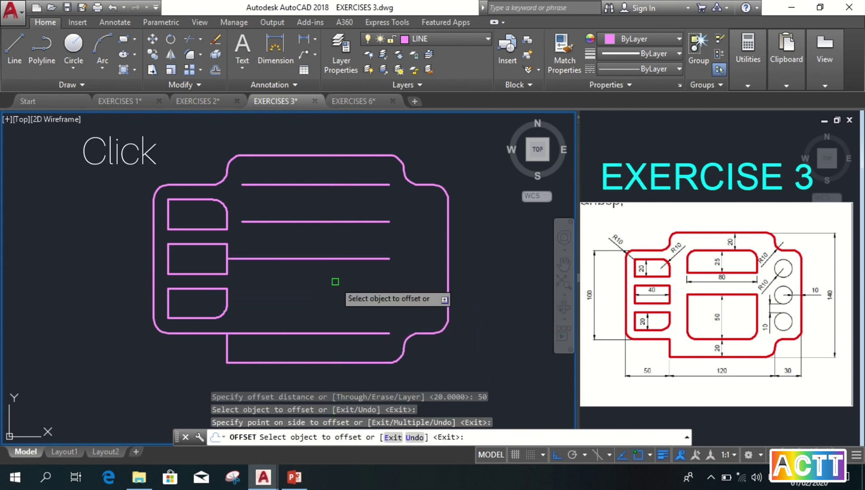
{"action": "key", "text": "Return"}
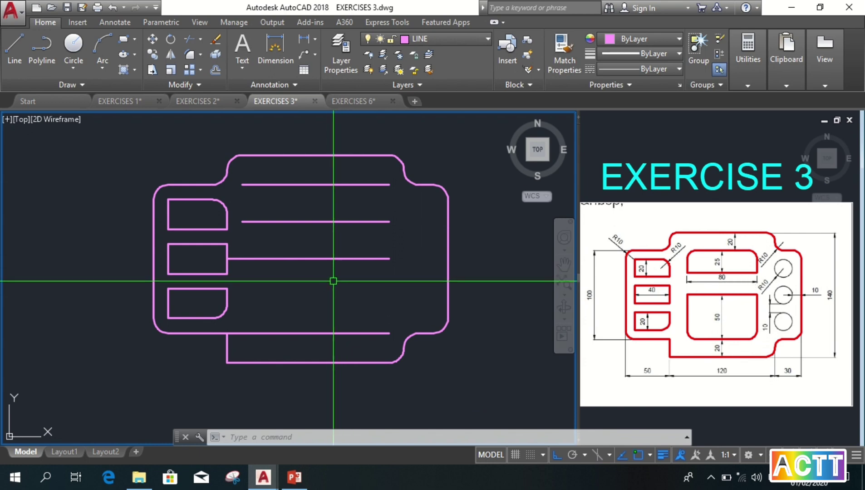
{"action": "type", "text": "L"}
{"action": "key", "text": "Return"}
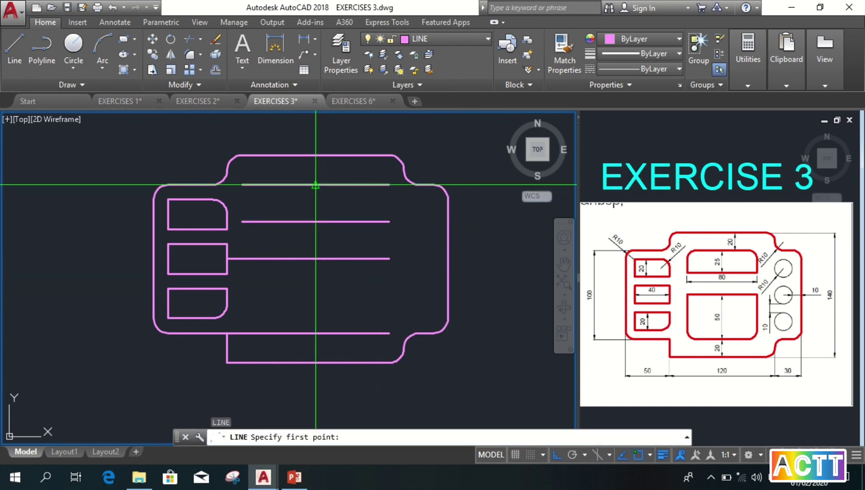
Draw a vertical line from the top guide line's midpoint down to the lower guide line.
{"action": "left_click", "coordinate": [315, 185]}
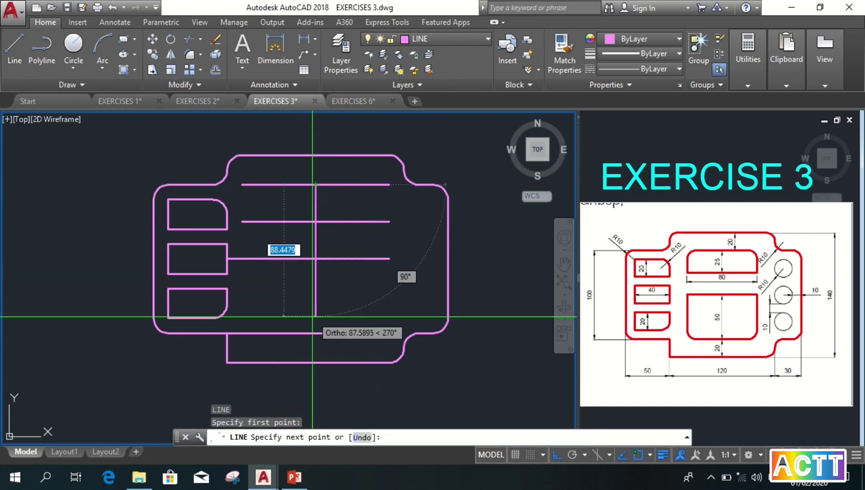
{"action": "left_click", "coordinate": [315, 333]}
{"action": "key", "text": "Return"}
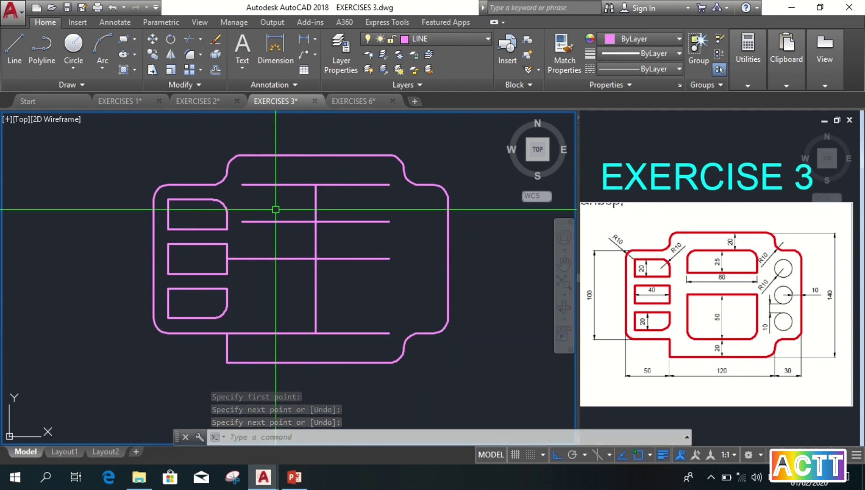
Offset the middle vertical line 40 units to the left and to the right.
{"action": "type", "text": "O"}
{"action": "key", "text": "Return"}
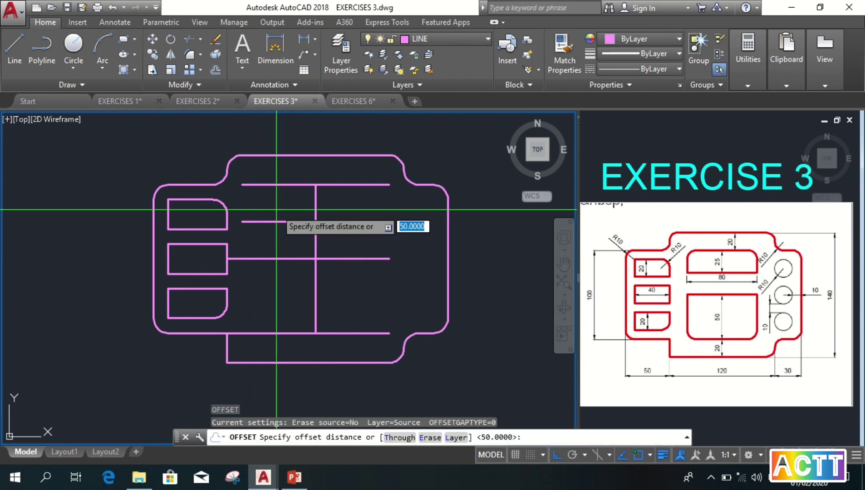
{"action": "type", "text": "40"}
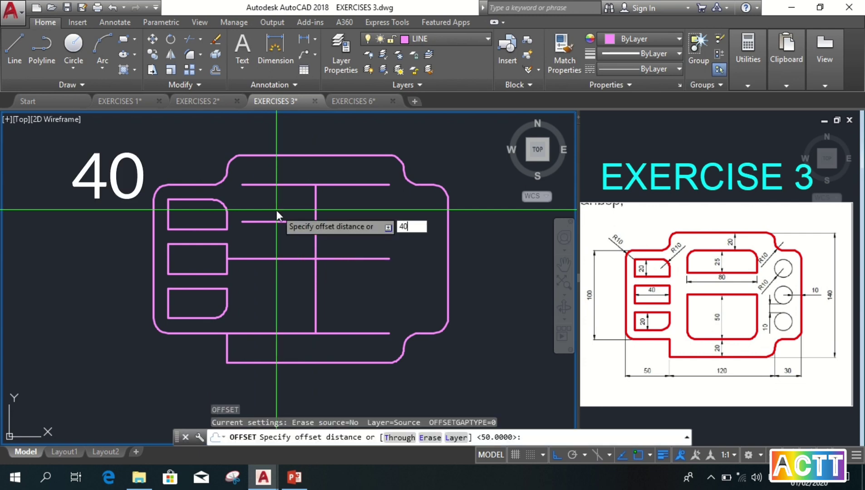
{"action": "key", "text": "Return"}
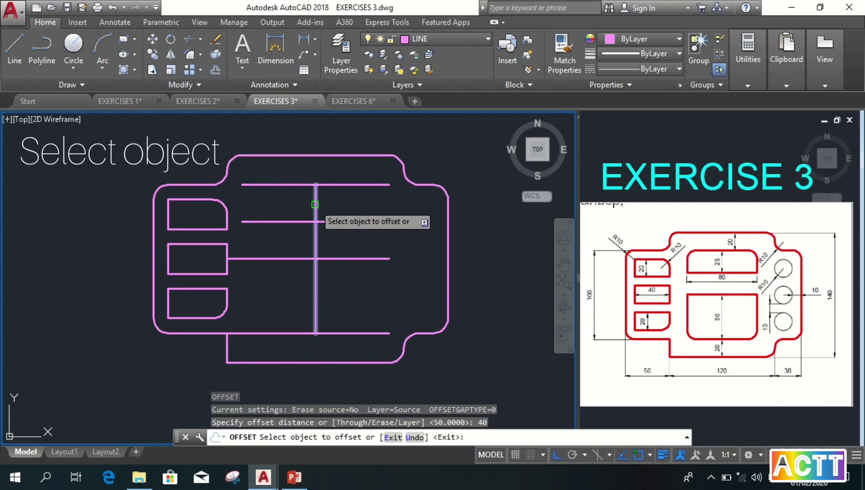
{"action": "left_click", "coordinate": [315, 205]}
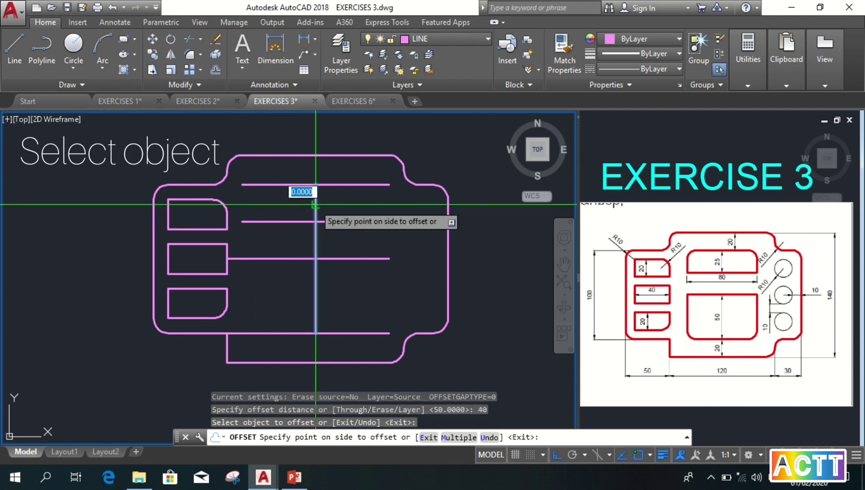
{"action": "left_click", "coordinate": [278, 205]}
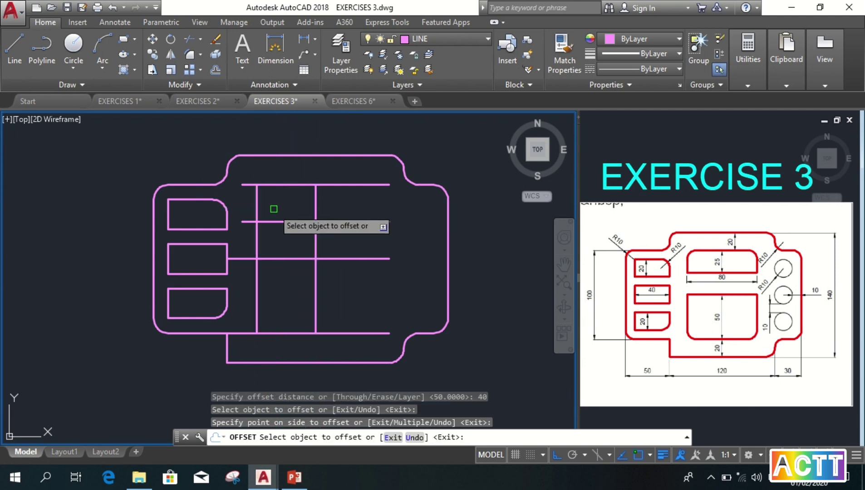
{"action": "left_click", "coordinate": [316, 203]}
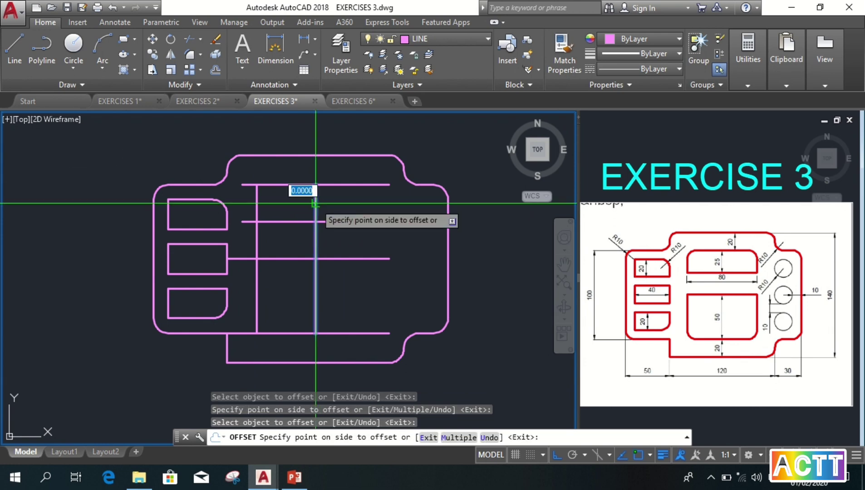
{"action": "left_click", "coordinate": [346, 201]}
{"action": "key", "text": "Return"}
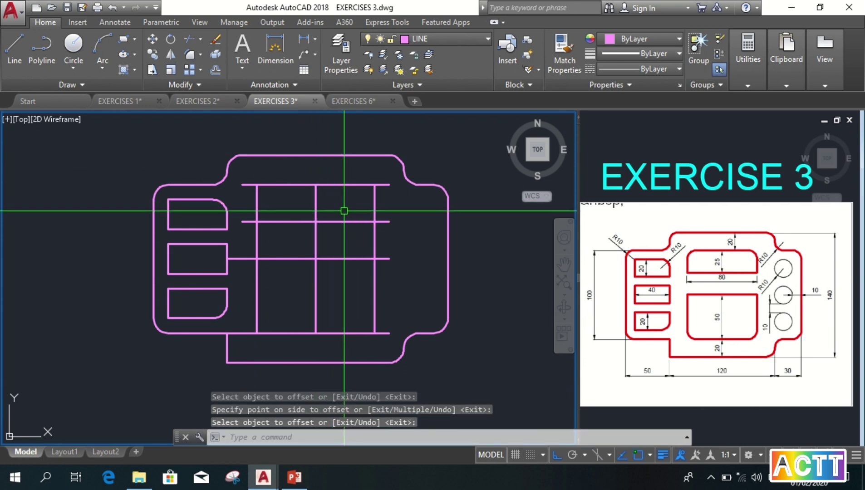
Erase the original middle vertical line.
{"action": "left_click", "coordinate": [334, 205]}
{"action": "left_click", "coordinate": [297, 210]}
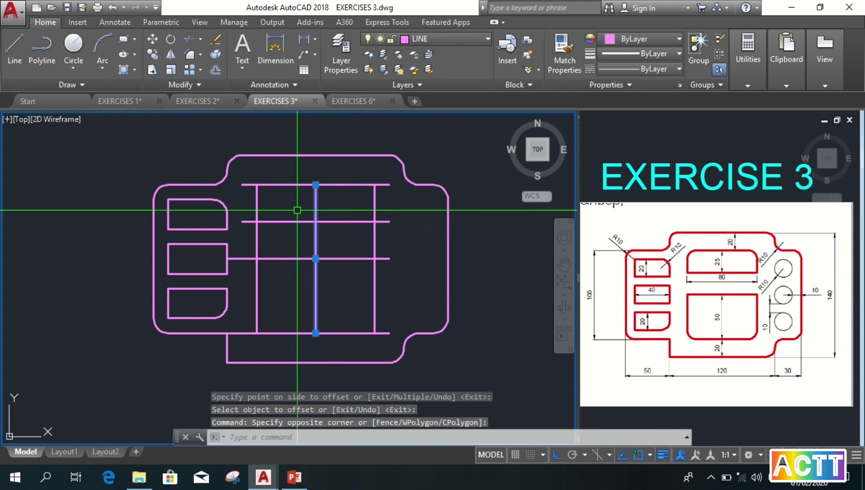
{"action": "type", "text": "E"}
{"action": "key", "text": "Return"}
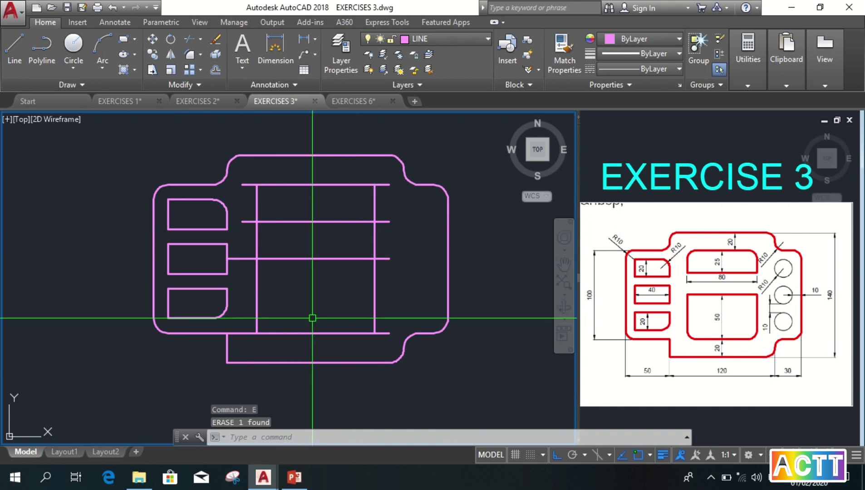
Start TRIM with the six inner guide lines as cutting edges.
{"action": "type", "text": "TR"}
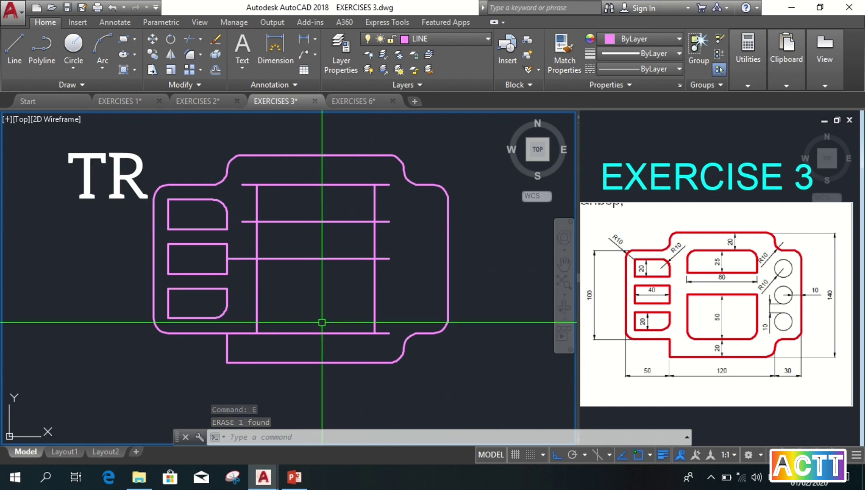
{"action": "key", "text": "Return"}
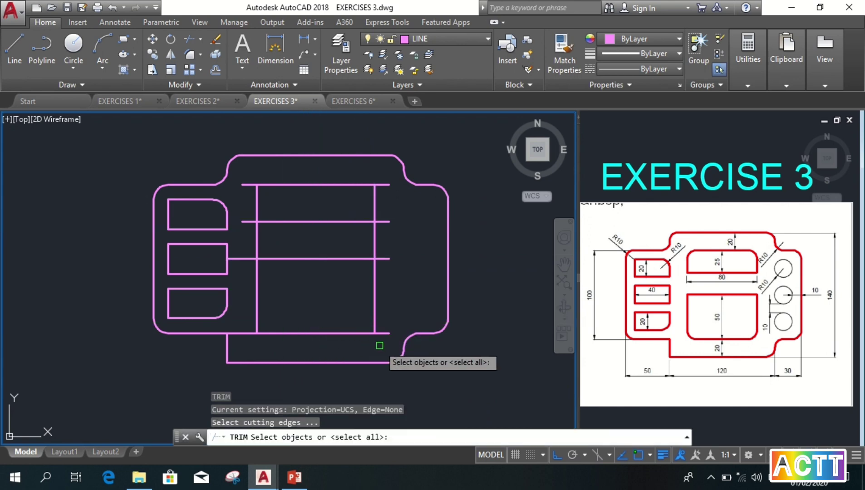
{"action": "left_click", "coordinate": [386, 346]}
{"action": "left_click", "coordinate": [245, 178]}
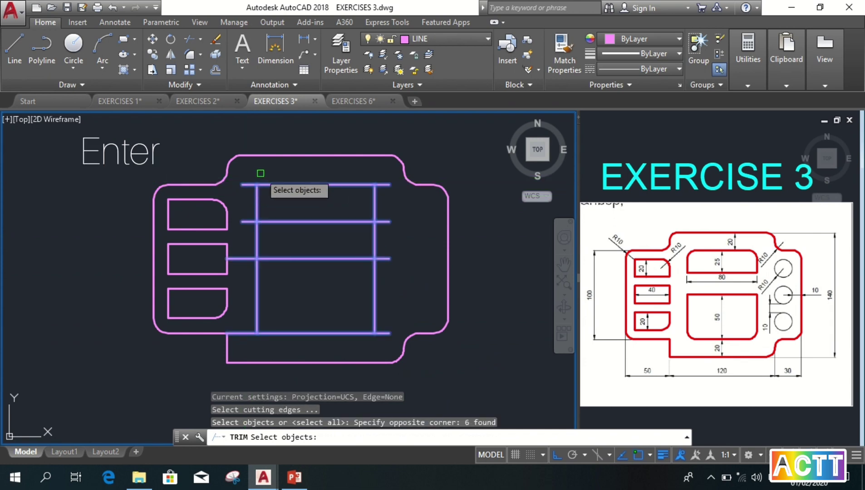
{"action": "key", "text": "Return"}
Trim the right overhangs, left stubs and middle side segments, leaving two rectangles.
{"action": "left_click", "coordinate": [390, 347]}
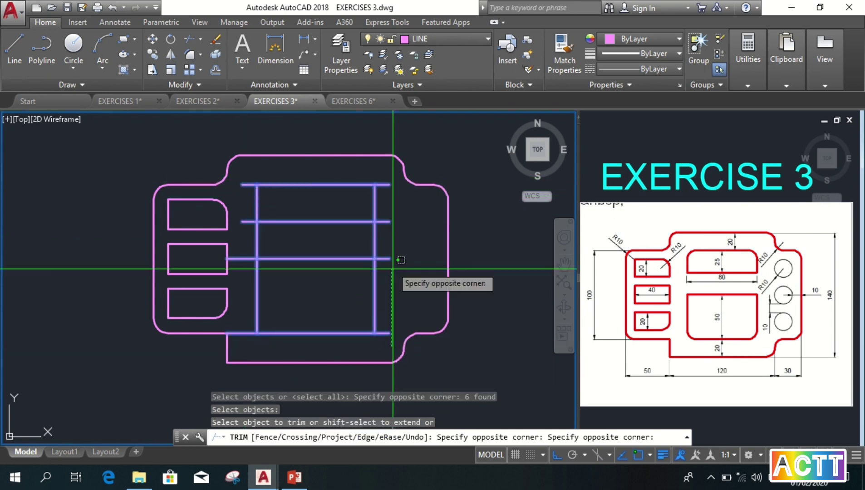
{"action": "left_click", "coordinate": [385, 91]}
{"action": "left_click", "coordinate": [245, 342]}
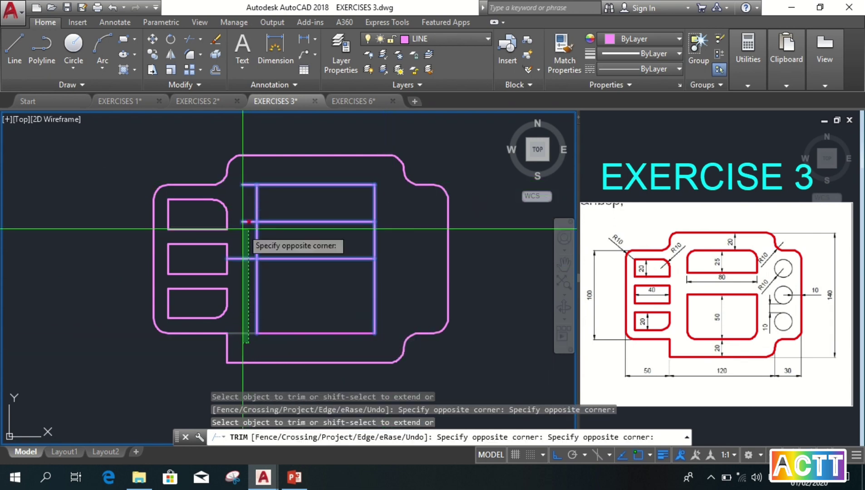
{"action": "left_click", "coordinate": [246, 178]}
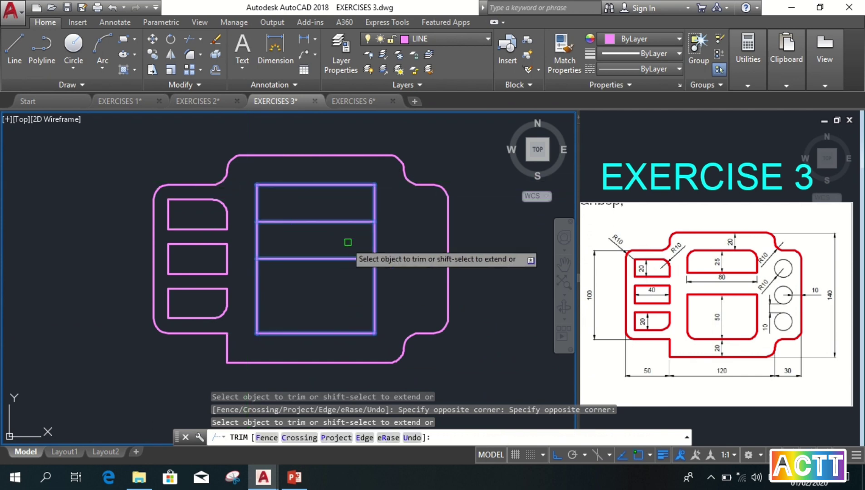
{"action": "left_click", "coordinate": [386, 237]}
{"action": "left_click", "coordinate": [252, 239]}
{"action": "key", "text": "Return"}
{"action": "key", "text": "Escape"}
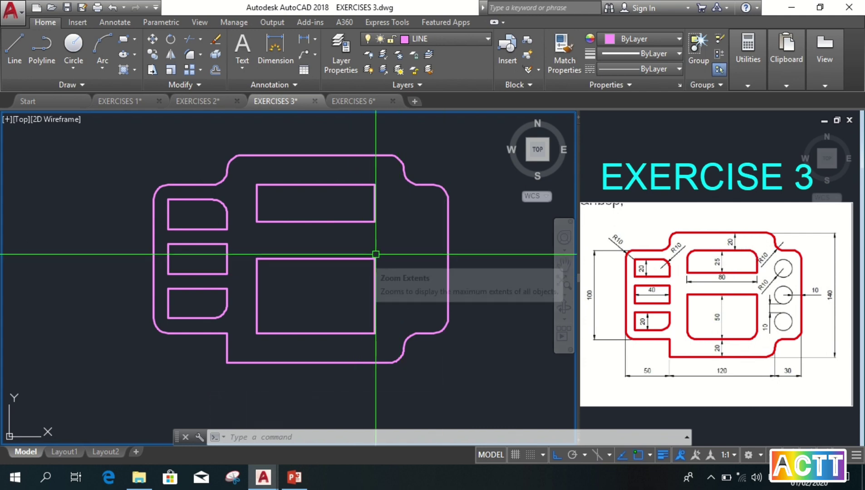
Fillet the upper slot's top-right and top-left corners with radius 10 in Multiple mode.
{"action": "type", "text": "f"}
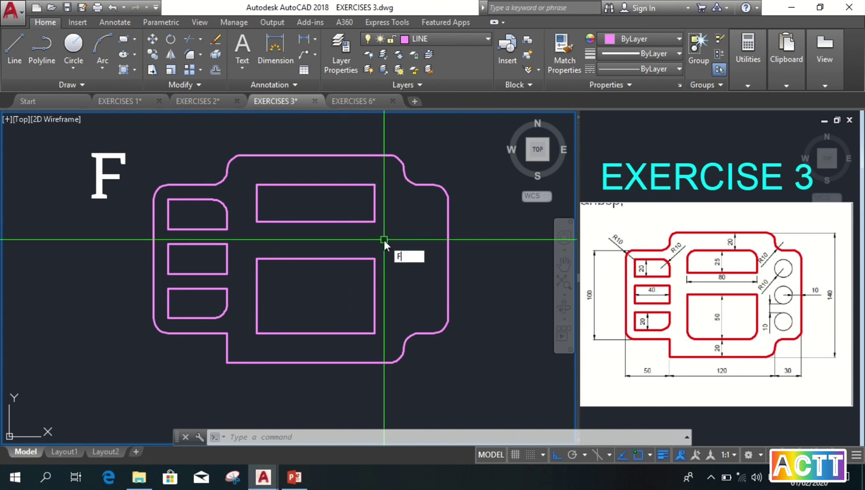
{"action": "key", "text": "Return"}
{"action": "type", "text": "r"}
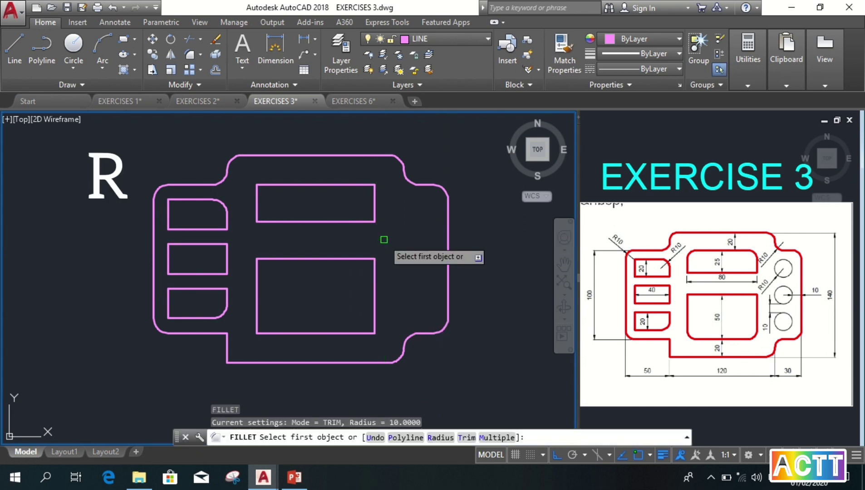
{"action": "key", "text": "Return"}
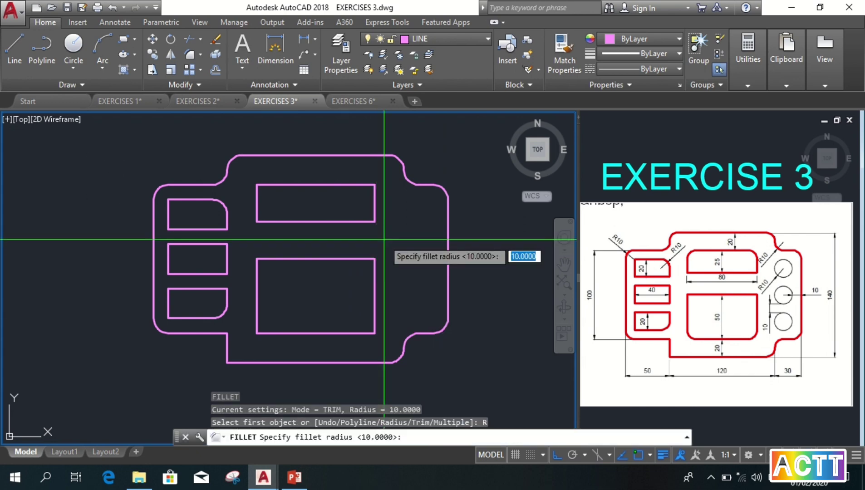
{"action": "type", "text": "10"}
{"action": "key", "text": "Return"}
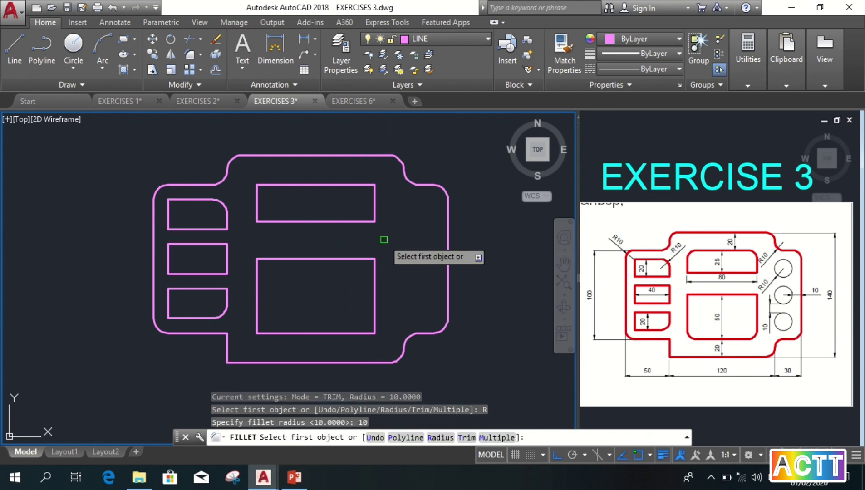
{"action": "type", "text": "M"}
{"action": "key", "text": "Return"}
{"action": "left_click", "coordinate": [375, 197]}
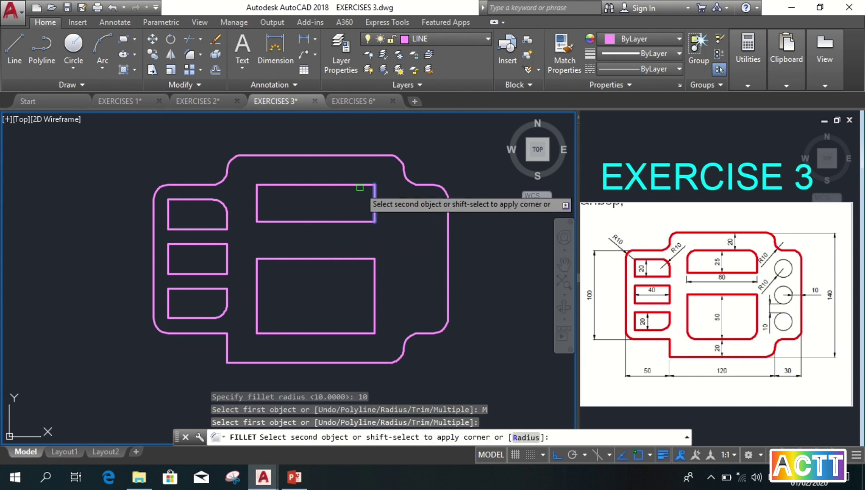
{"action": "left_click", "coordinate": [359, 185]}
{"action": "left_click", "coordinate": [264, 185]}
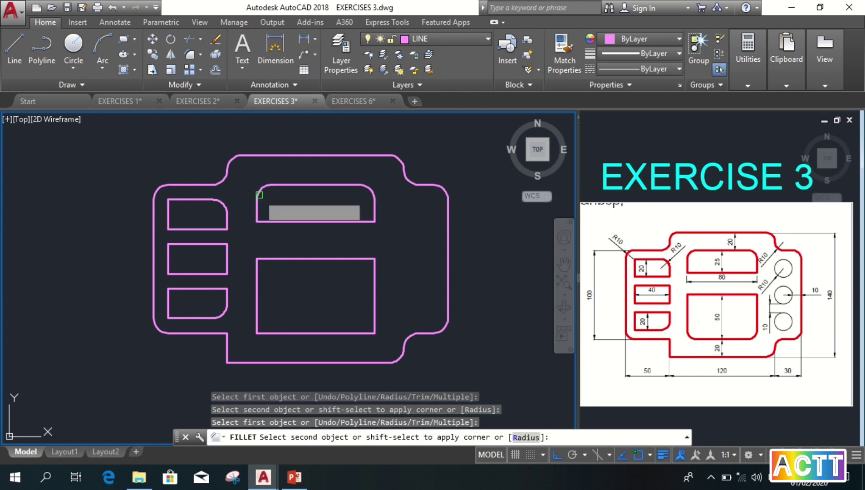
{"action": "left_click", "coordinate": [257, 202]}
Round the lower rectangle's bottom-right and bottom-left corners.
{"action": "left_click", "coordinate": [363, 334]}
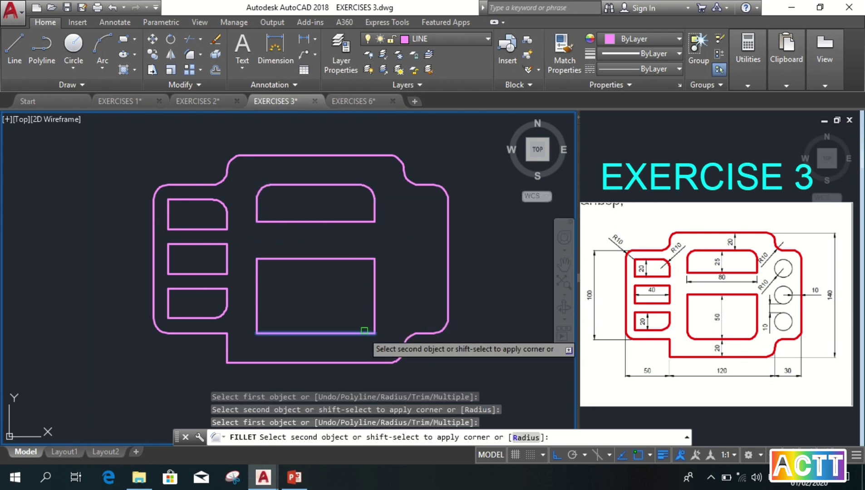
{"action": "left_click", "coordinate": [375, 316]}
{"action": "left_click", "coordinate": [294, 334]}
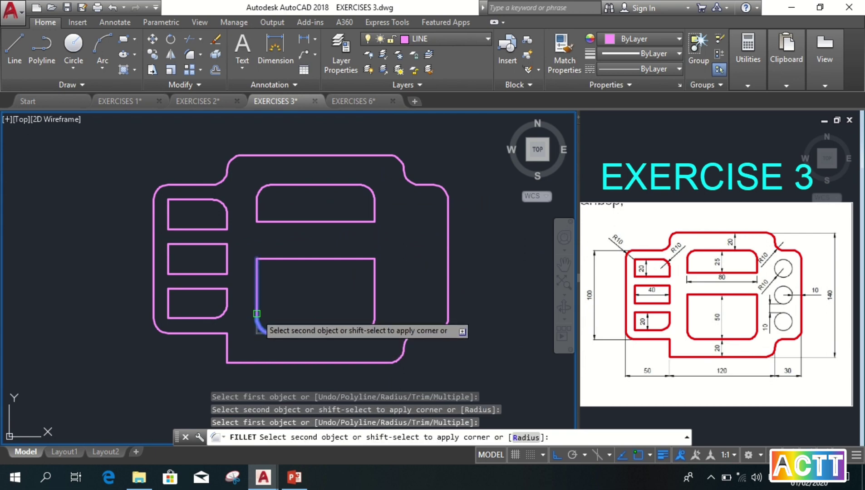
{"action": "left_click", "coordinate": [258, 320]}
{"action": "key", "text": "Return"}
{"action": "scroll", "coordinate": [534, 288], "scroll_direction": "down", "scroll_amount": 1}
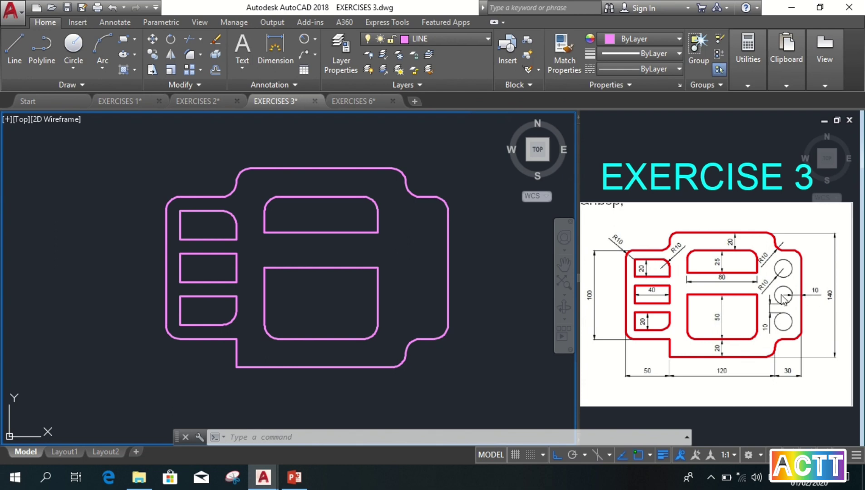
Draw a radius 10 circle with the C command at the right outline edge's midpoint.
{"action": "key", "text": "c"}
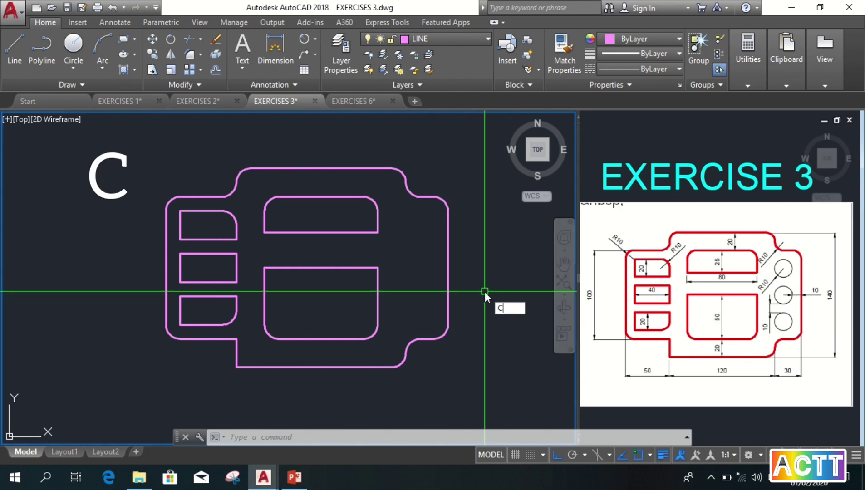
{"action": "key", "text": "Return"}
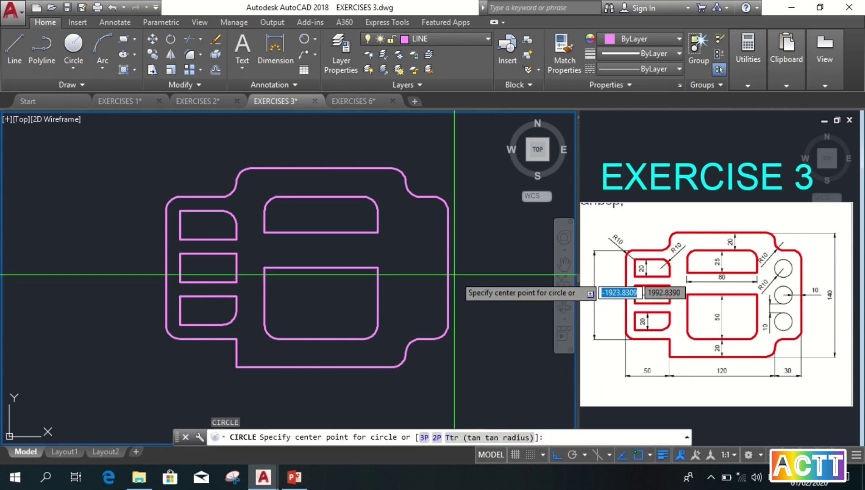
{"action": "left_click", "coordinate": [448, 268]}
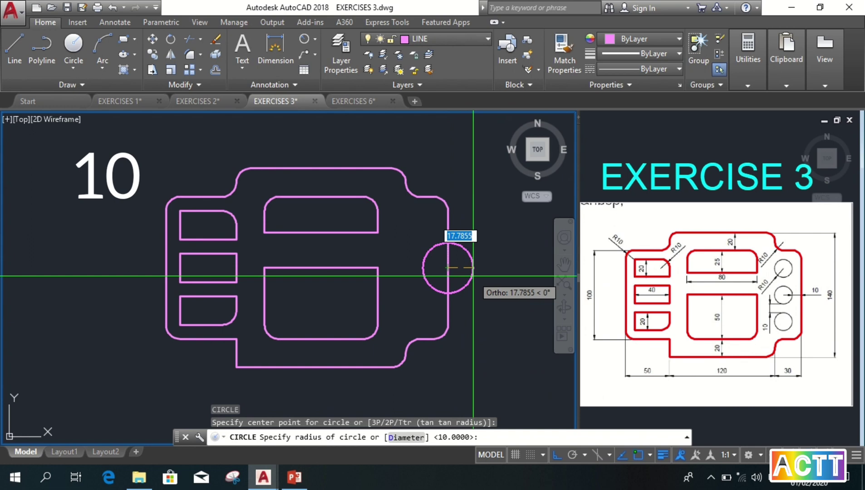
{"action": "type", "text": "10"}
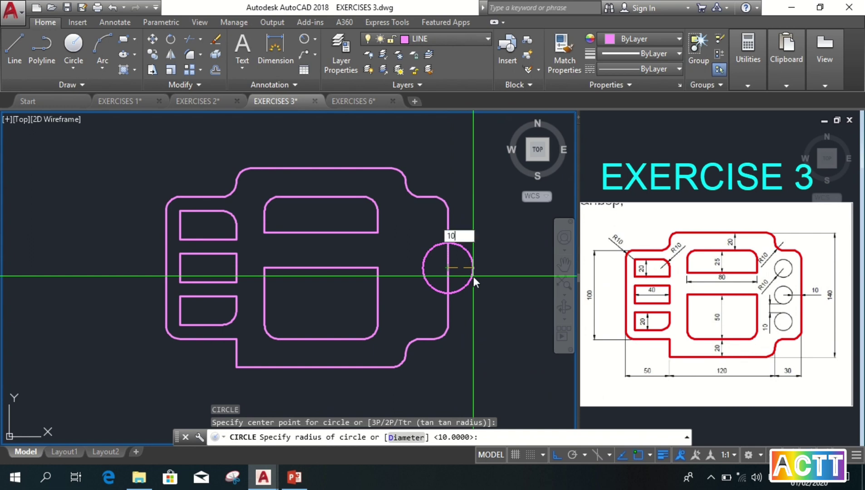
{"action": "key", "text": "Return"}
{"action": "scroll", "coordinate": [454, 273], "scroll_direction": "down", "scroll_amount": 2}
{"action": "scroll", "coordinate": [445, 295], "scroll_direction": "up", "scroll_amount": 6}
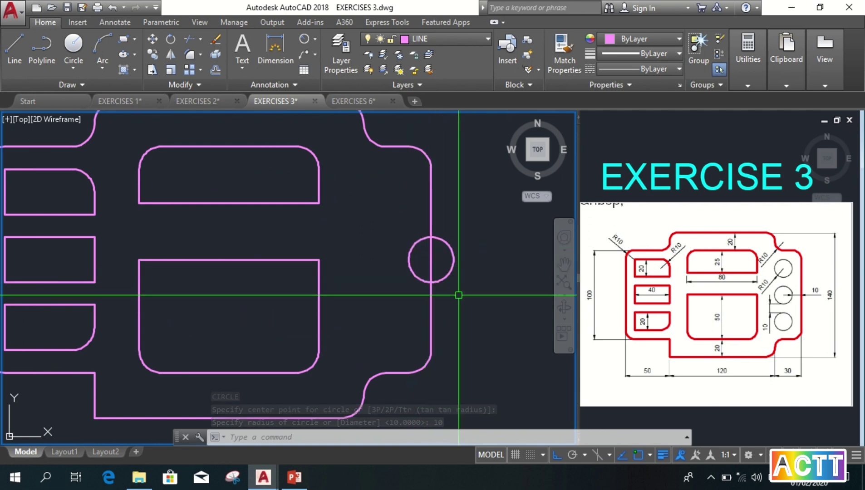
Move the R10 circle from its right quadrant to sit 10 units inside the right edge.
{"action": "type", "text": "M"}
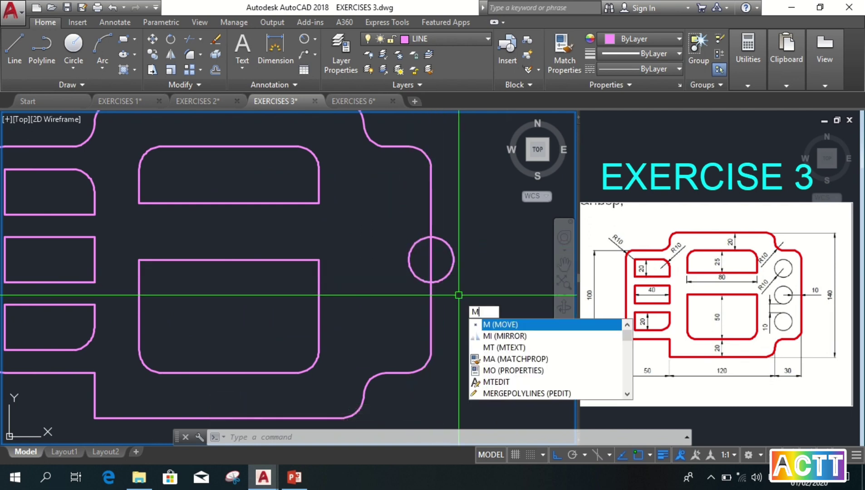
{"action": "key", "text": "Return"}
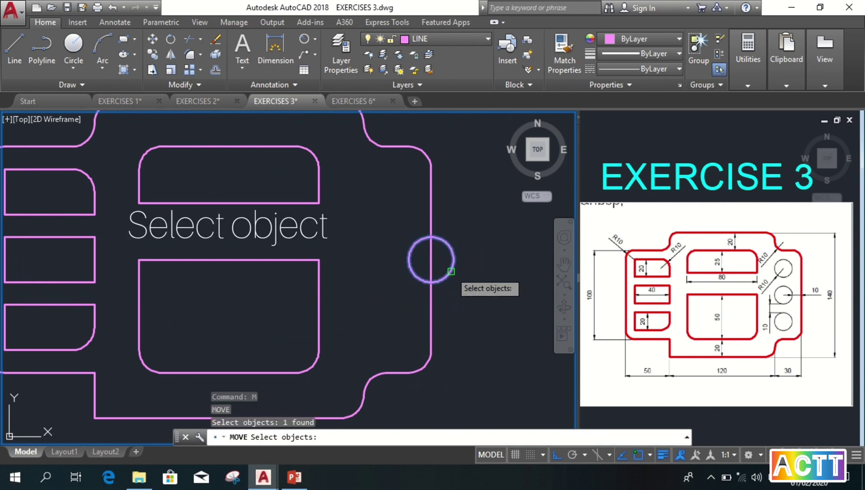
{"action": "key", "text": "Return"}
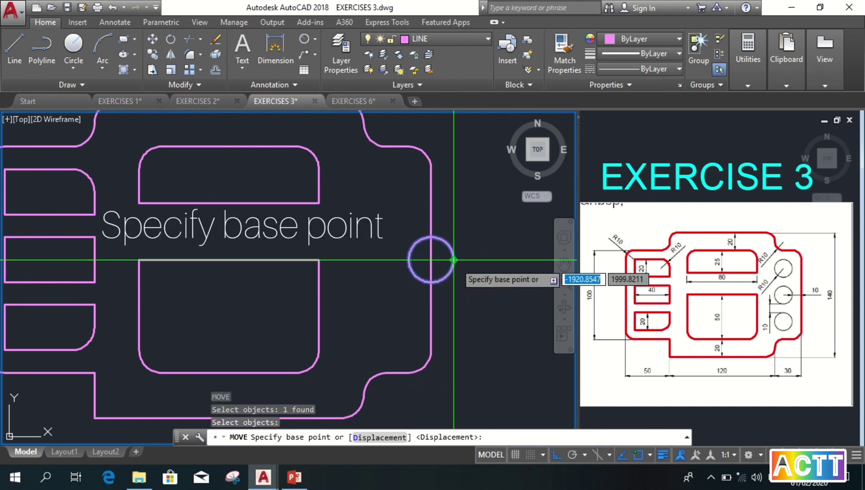
{"action": "left_click", "coordinate": [453, 260]}
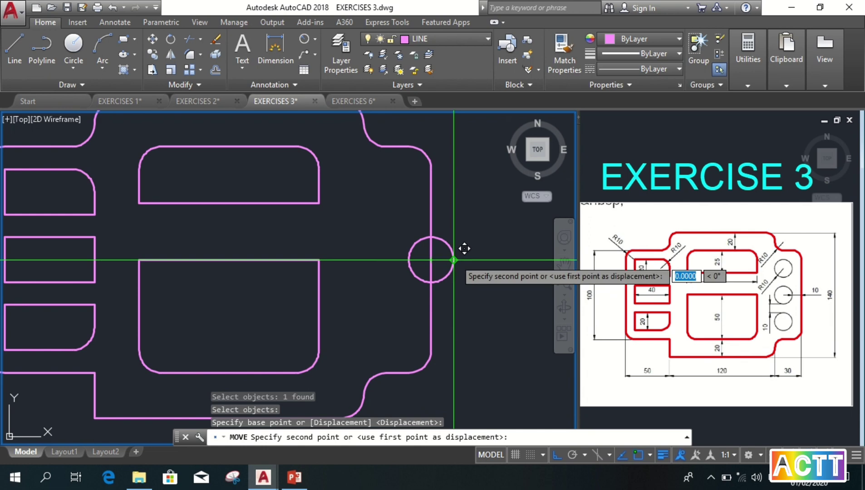
{"action": "key", "text": "F8"}
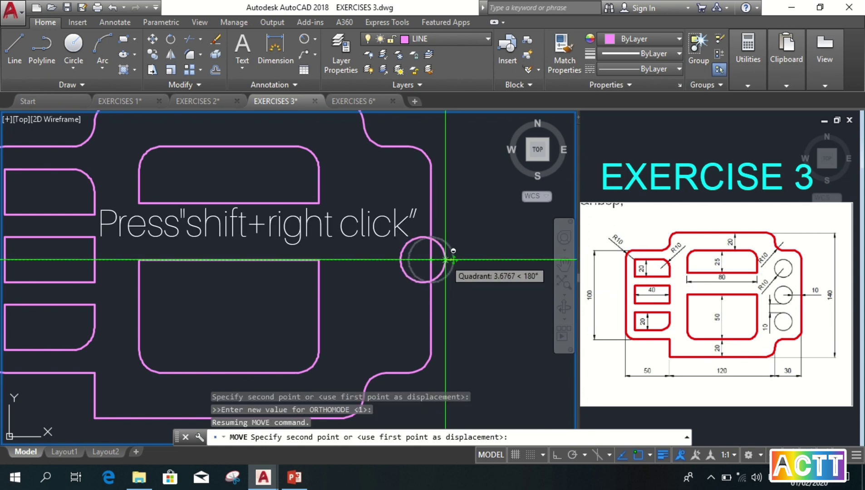
{"action": "right_click", "coordinate": [444, 260], "text": "shift"}
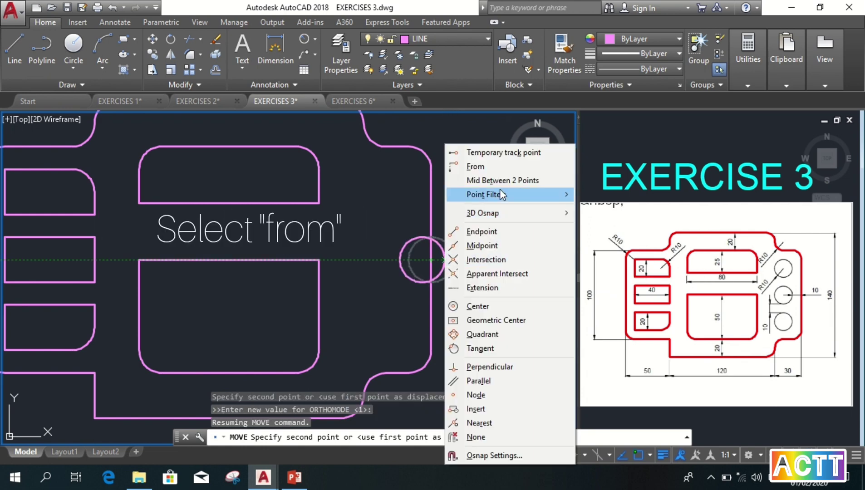
{"action": "left_click", "coordinate": [488, 167]}
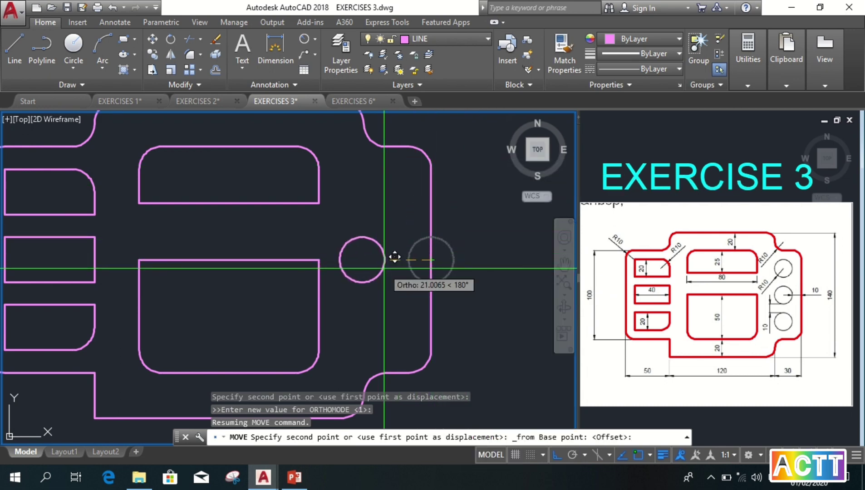
{"action": "type", "text": "10"}
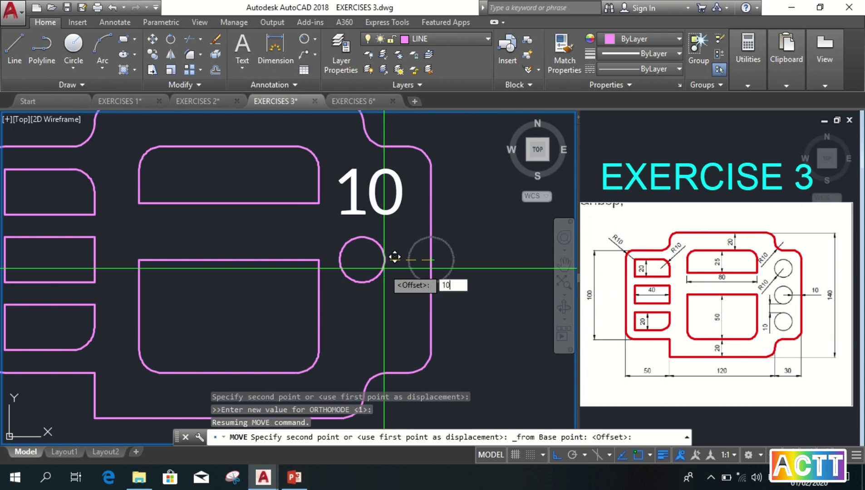
{"action": "key", "text": "Return"}
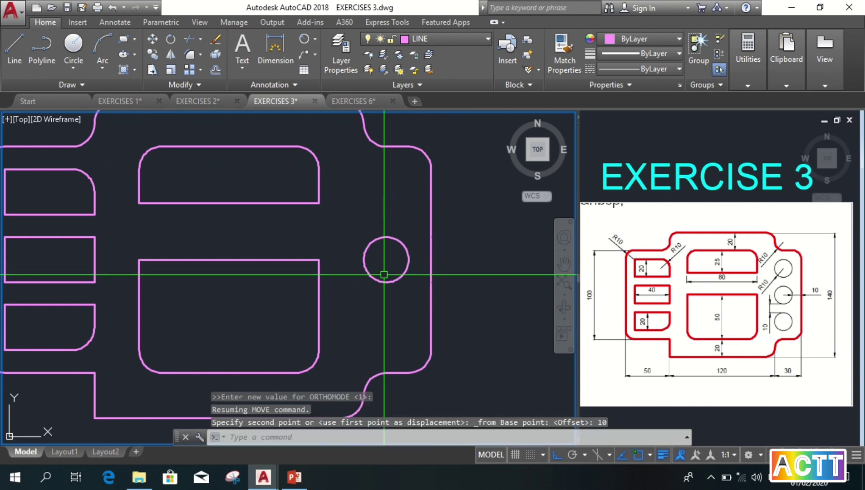
{"action": "key", "text": "Escape"}
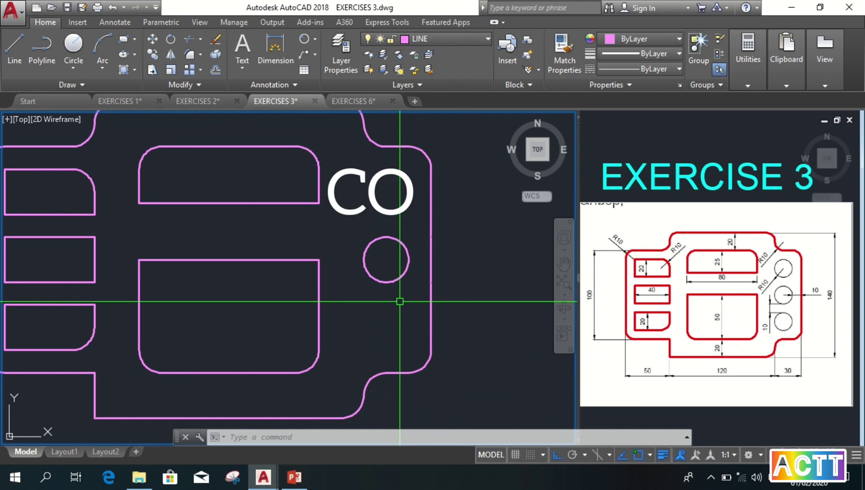
Copy the R10 hole downward so its top quadrant is 10 below the first hole's bottom.
{"action": "type", "text": "CO"}
{"action": "key", "text": "Return"}
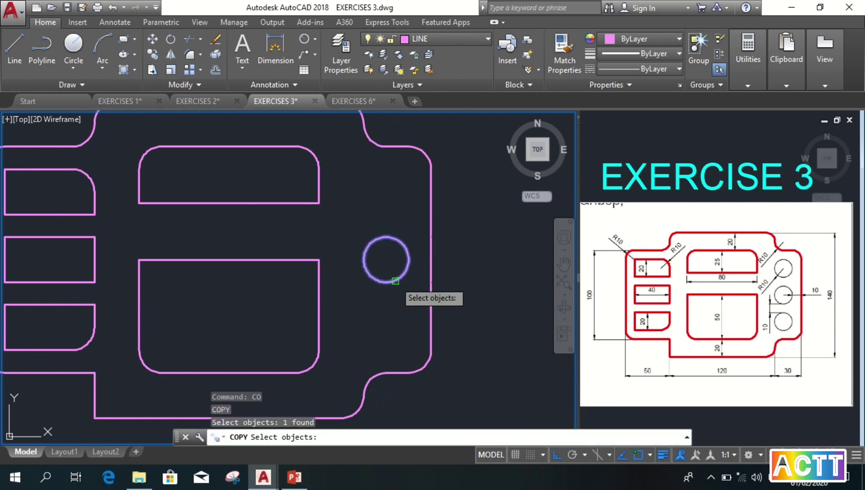
{"action": "key", "text": "Return"}
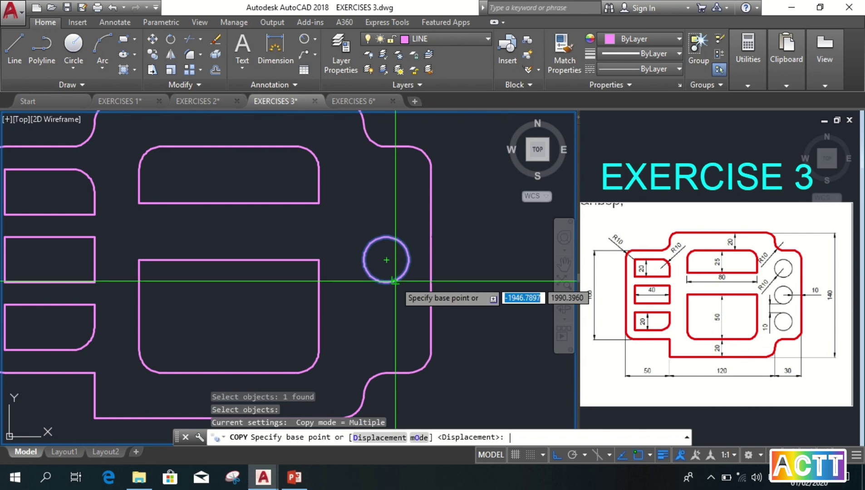
{"action": "left_click", "coordinate": [386, 236]}
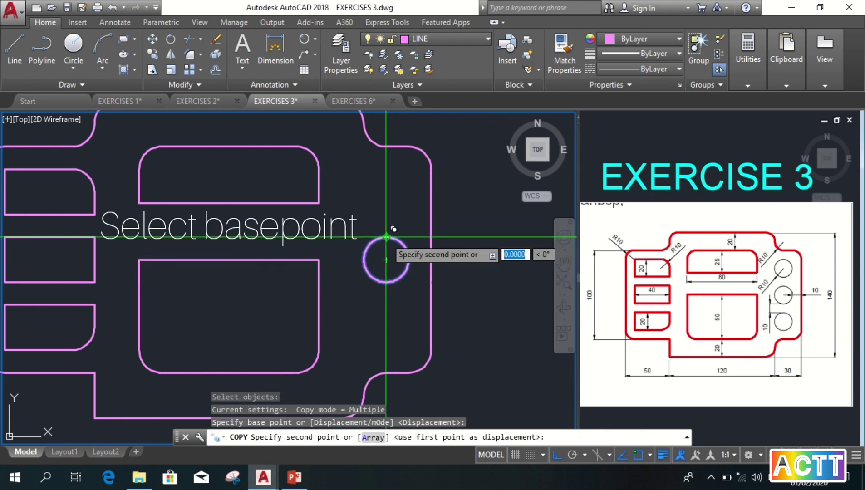
{"action": "right_click", "coordinate": [387, 255], "text": "shift"}
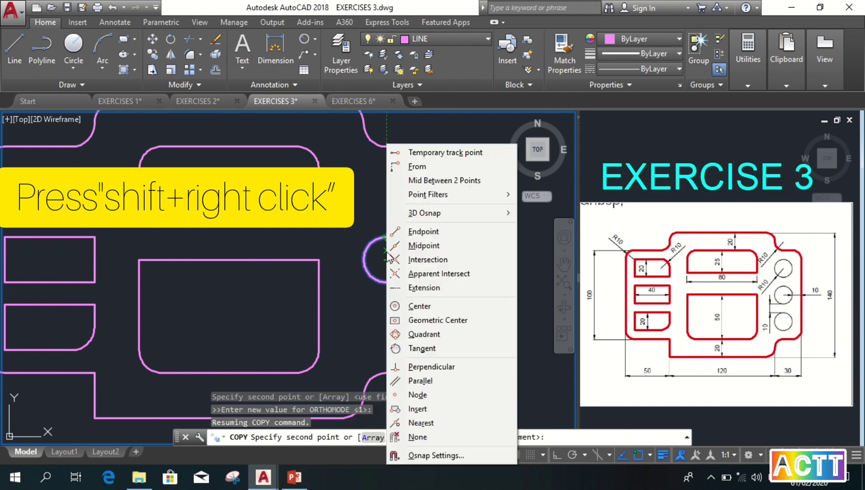
{"action": "left_click", "coordinate": [416, 167]}
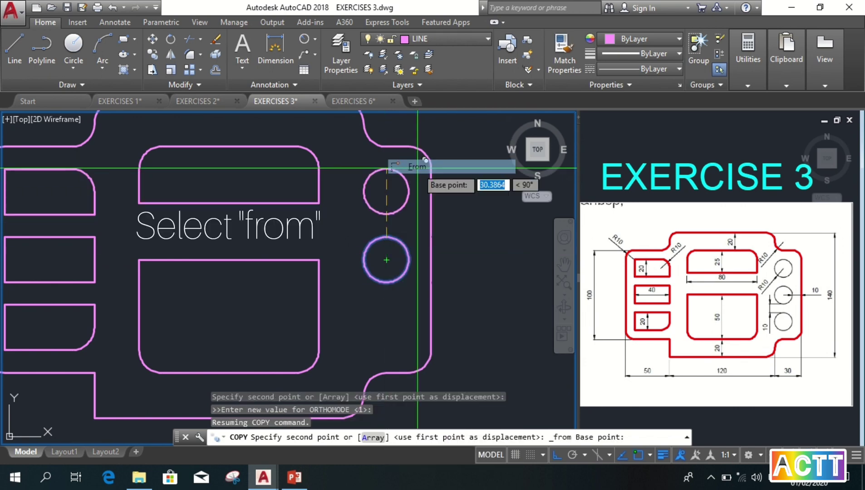
{"action": "left_click", "coordinate": [393, 274]}
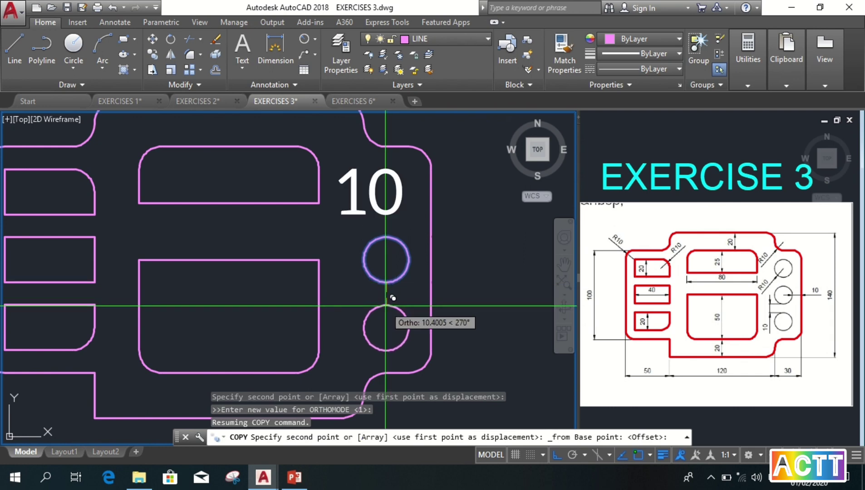
{"action": "type", "text": "10"}
{"action": "key", "text": "Return"}
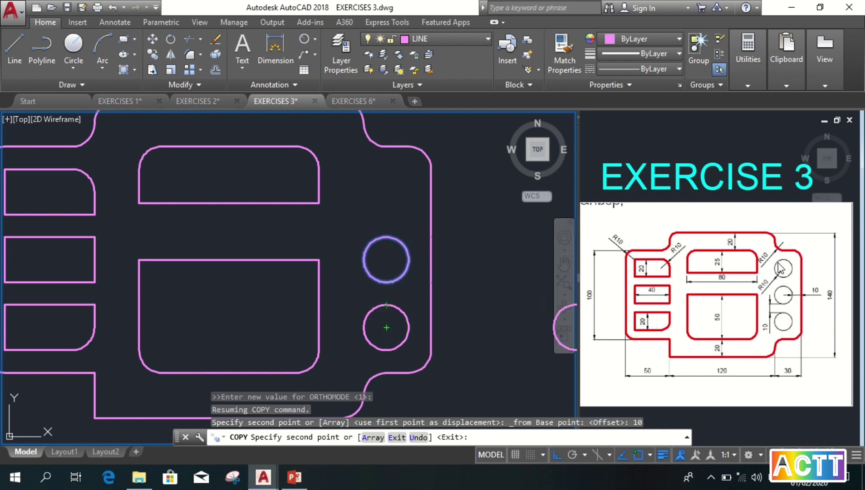
{"action": "key", "text": "Escape"}
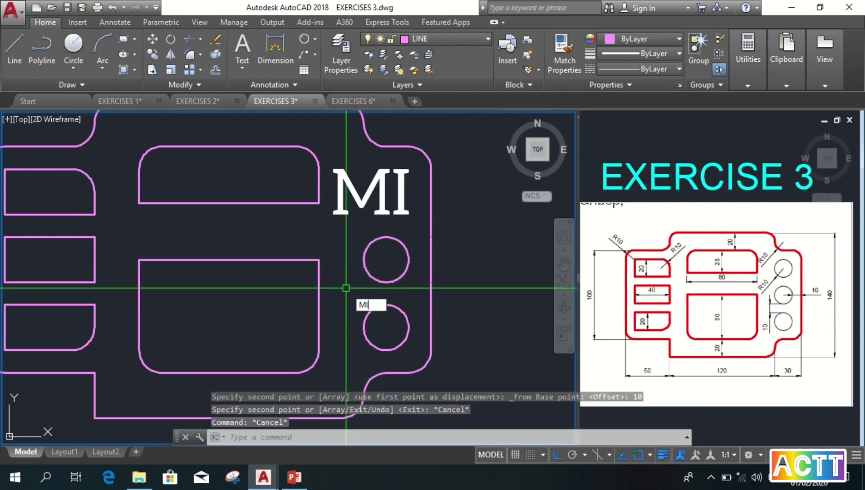
Mirror the lower hole about a horizontal line through the middle hole's centre, keeping the original.
{"action": "key", "text": "Return"}
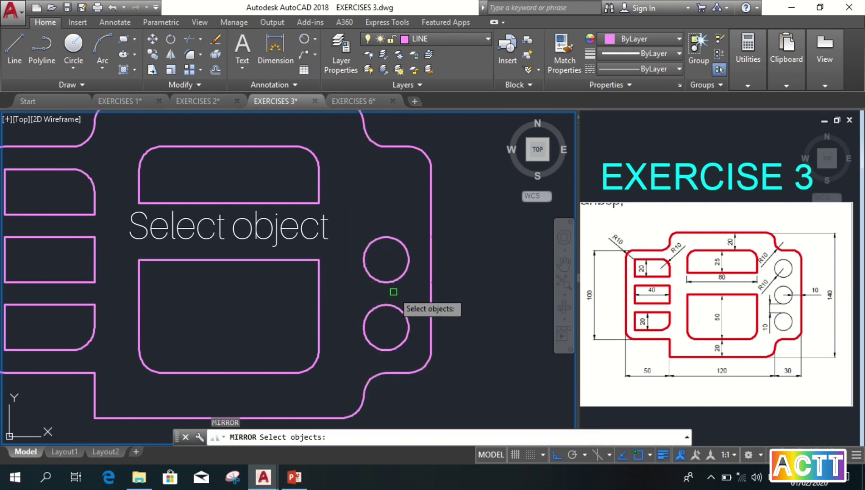
{"action": "left_click", "coordinate": [393, 293]}
{"action": "left_click", "coordinate": [376, 322]}
{"action": "key", "text": "Return"}
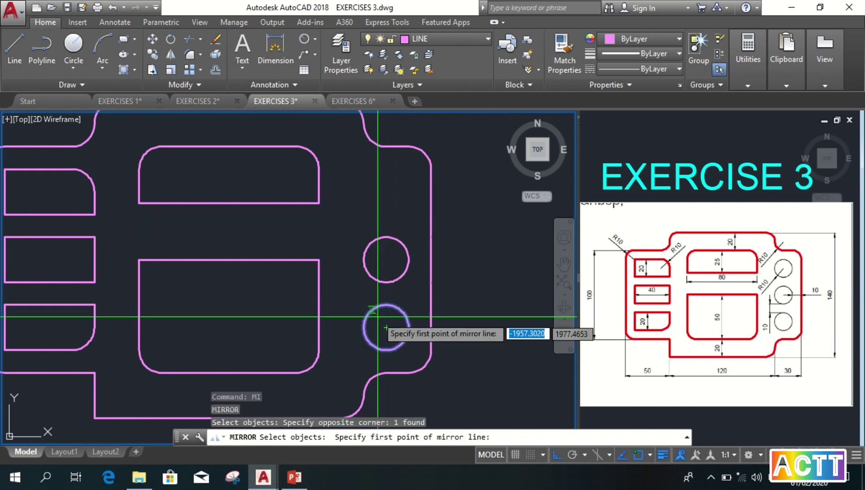
{"action": "left_click", "coordinate": [386, 260]}
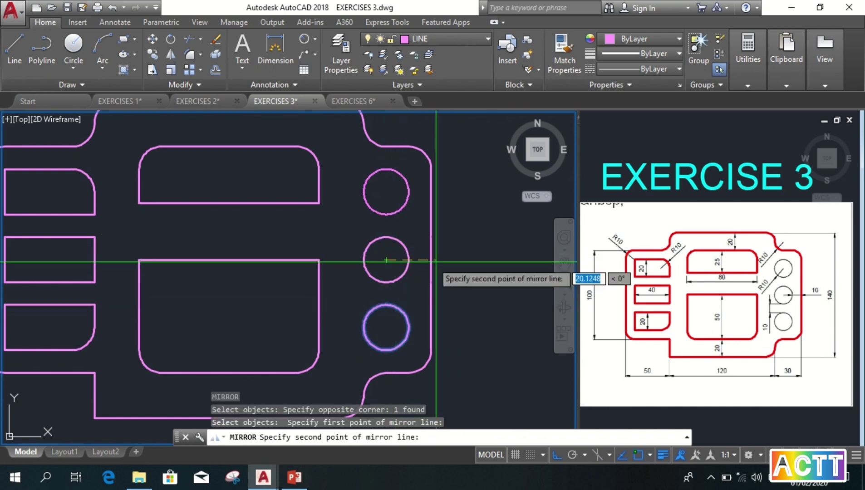
{"action": "left_click", "coordinate": [478, 262]}
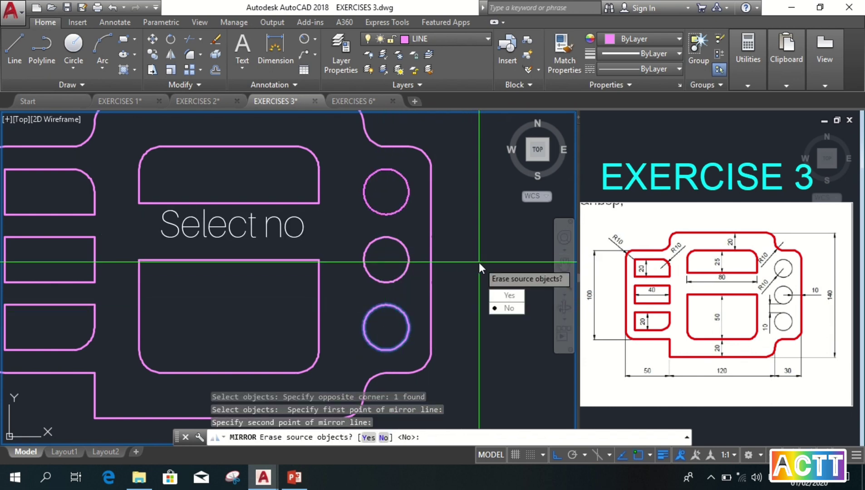
{"action": "key", "text": "Escape"}
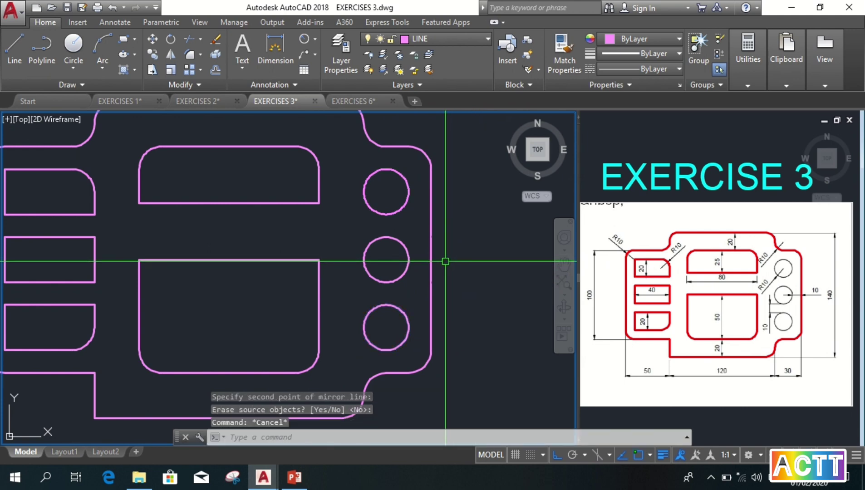
Zoom out to show the whole plate and make layer 0 current.
{"action": "scroll", "coordinate": [442, 260], "scroll_direction": "down", "scroll_amount": 3}
{"action": "mouse_move", "coordinate": [403, 174]}
{"action": "middle_mouse_down"}
{"action": "mouse_move", "coordinate": [465, 178]}
{"action": "mouse_move", "coordinate": [411, 278]}
{"action": "middle_mouse_up"}
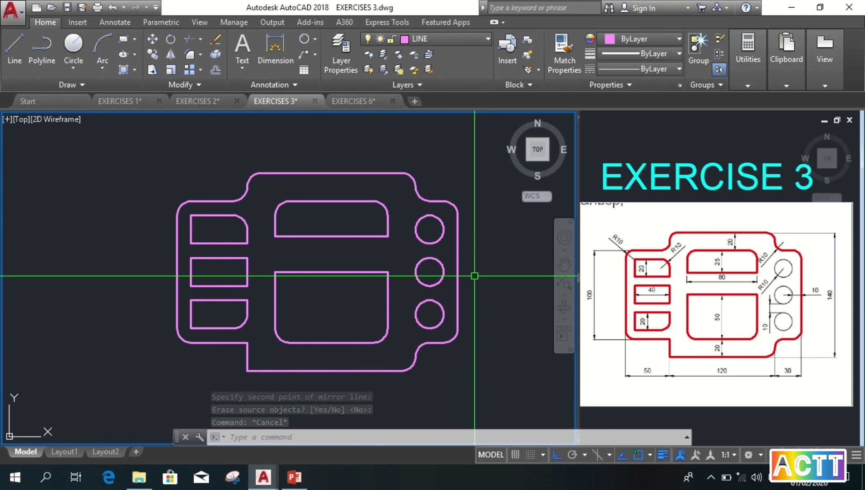
{"action": "left_click", "coordinate": [458, 38]}
{"action": "left_click", "coordinate": [429, 54]}
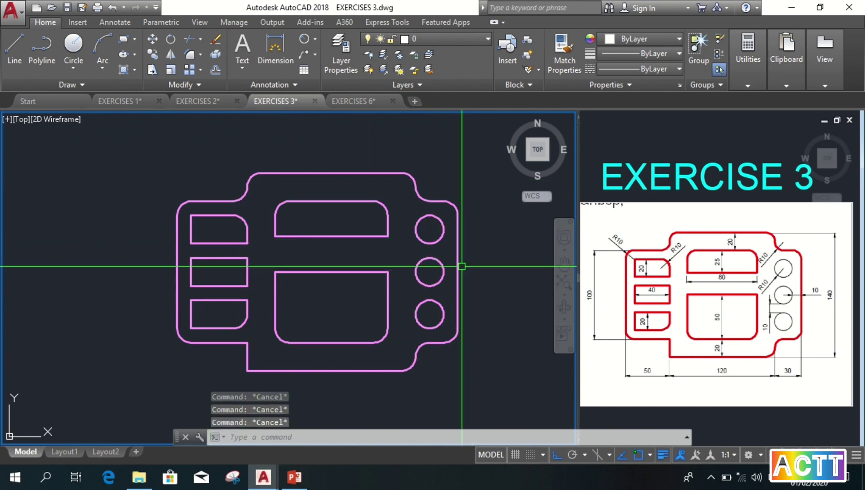
Add a 50 linear dimension from the outline's lower-left corner along the bottom.
{"action": "left_click", "coordinate": [315, 38]}
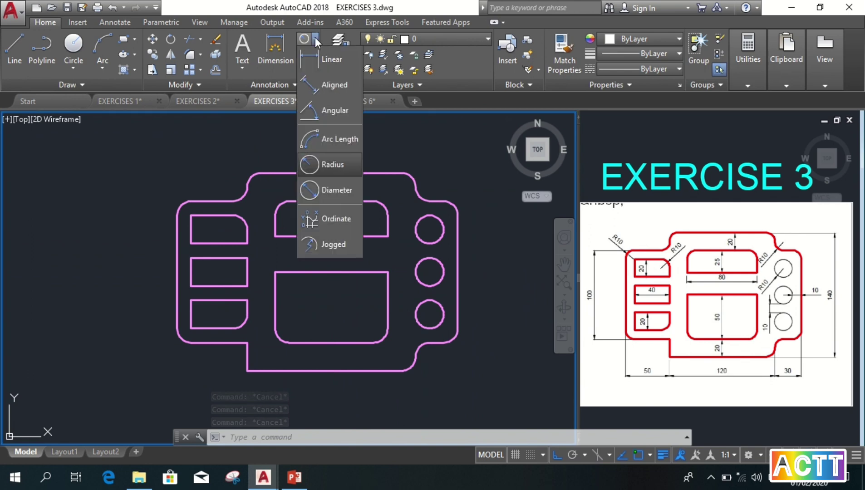
{"action": "left_click", "coordinate": [320, 61]}
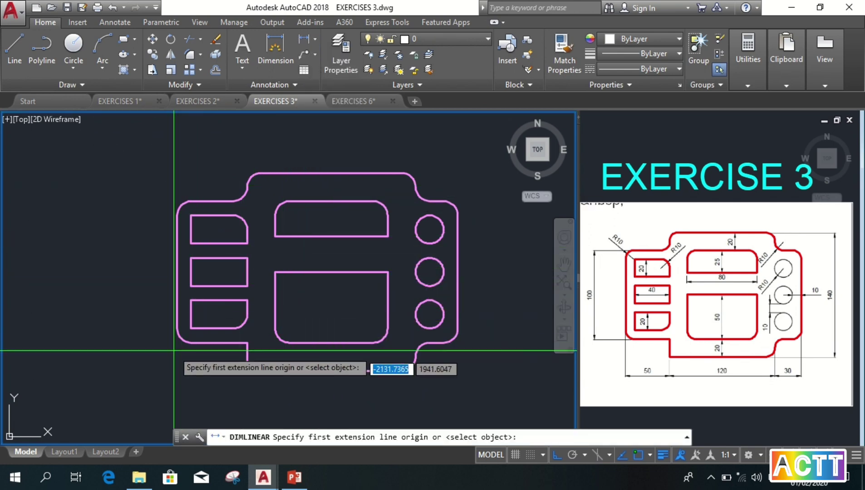
{"action": "left_click", "coordinate": [176, 330]}
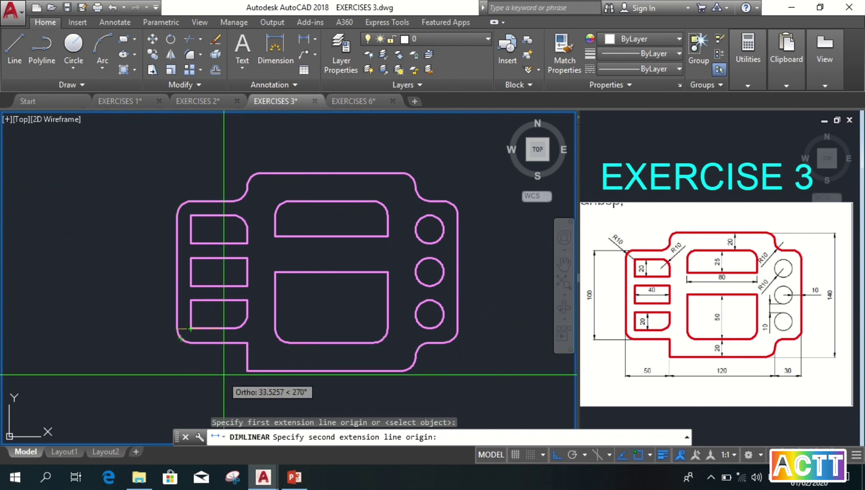
{"action": "left_click", "coordinate": [247, 371]}
{"action": "left_click", "coordinate": [240, 387]}
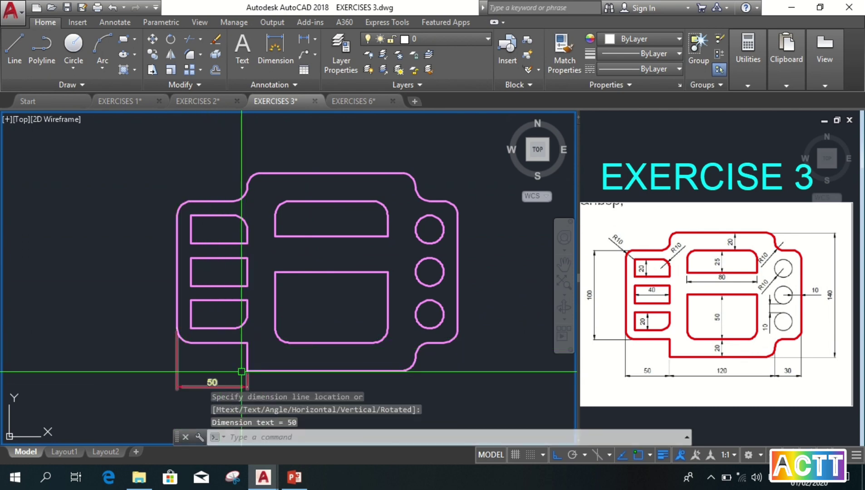
Continue the 50 dimension with chained 120 and 30 dimensions to the right edge.
{"action": "scroll", "coordinate": [241, 371], "scroll_direction": "up", "scroll_amount": 3}
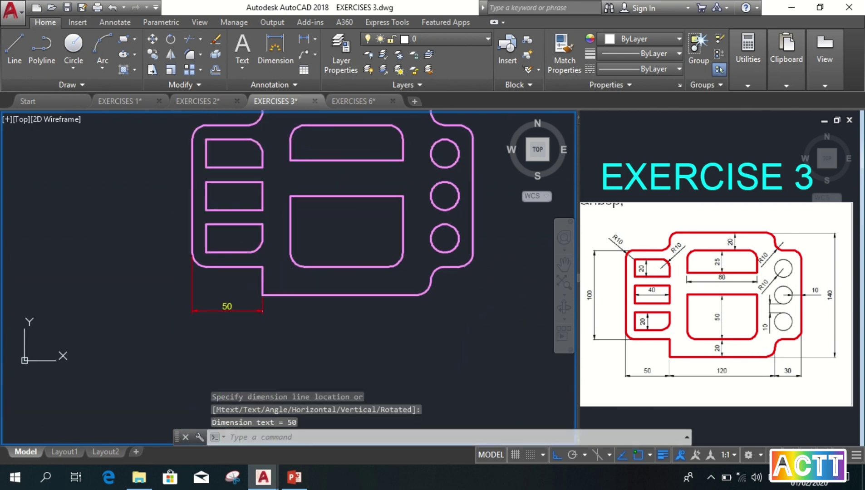
{"action": "left_click", "coordinate": [254, 310]}
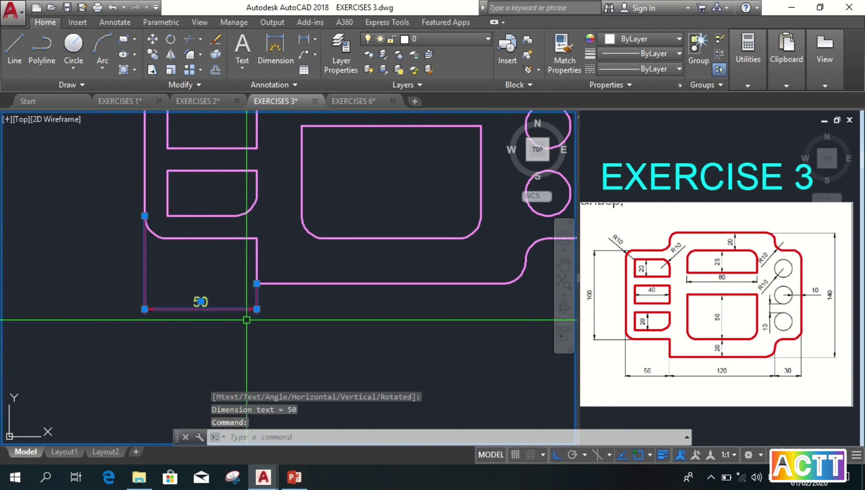
{"action": "mouse_move", "coordinate": [257, 309]}
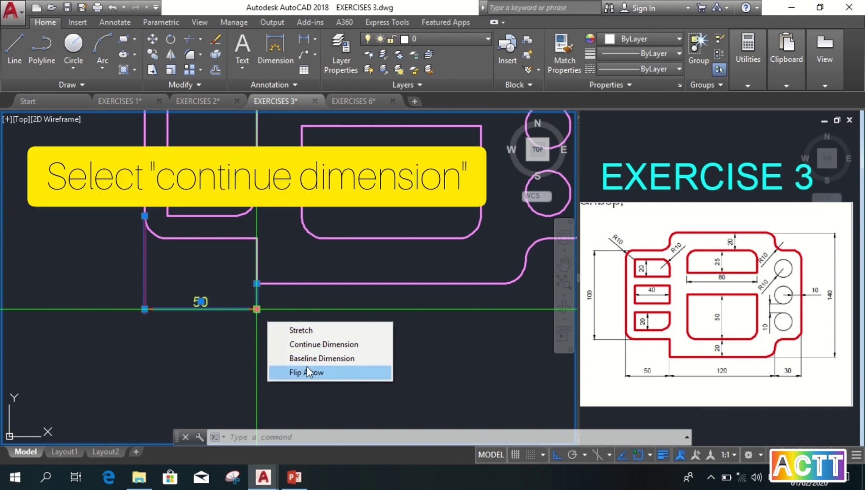
{"action": "left_click", "coordinate": [308, 345]}
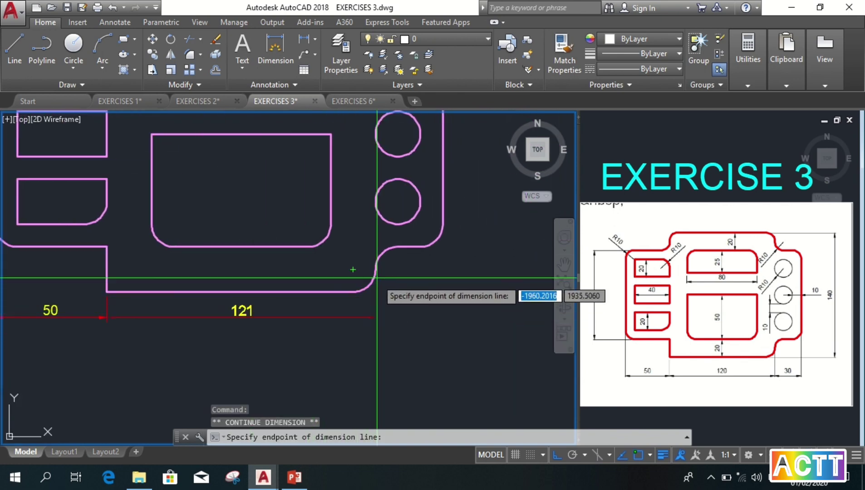
{"action": "left_click", "coordinate": [376, 287]}
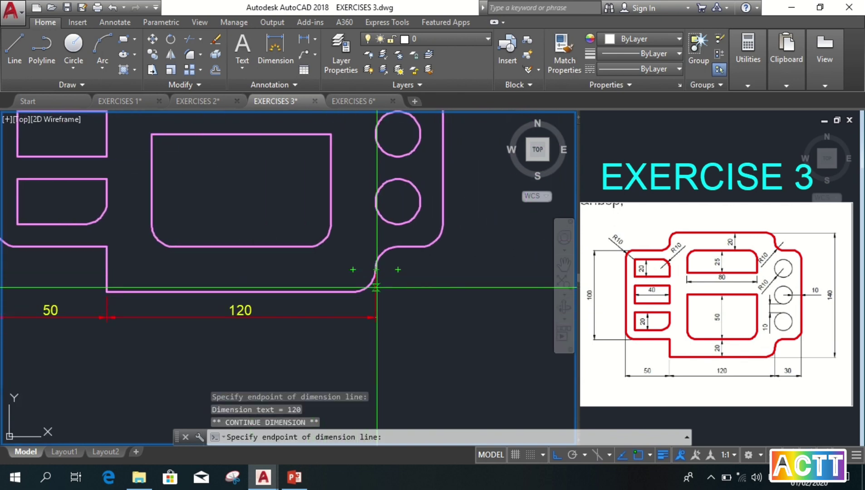
{"action": "left_click", "coordinate": [441, 227]}
{"action": "key", "text": "Escape"}
{"action": "scroll", "coordinate": [440, 235], "scroll_direction": "down", "scroll_amount": 2}
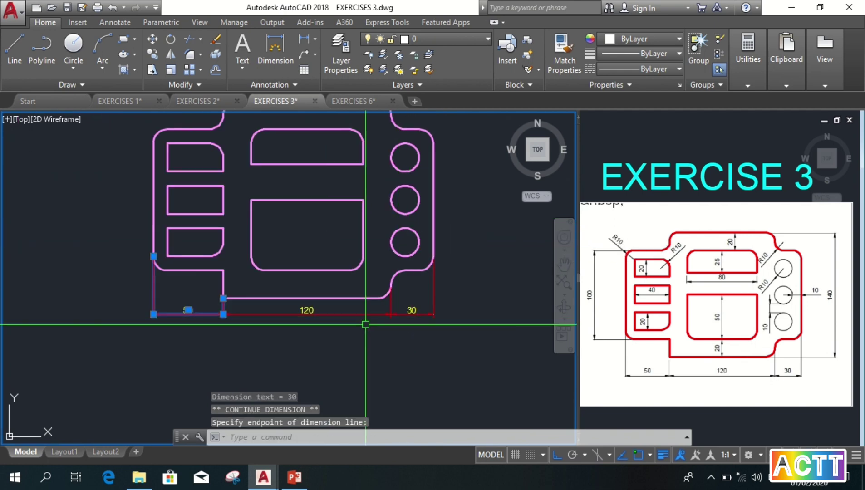
{"action": "type", "text": "dimlinear"}
{"action": "key", "text": "Return"}
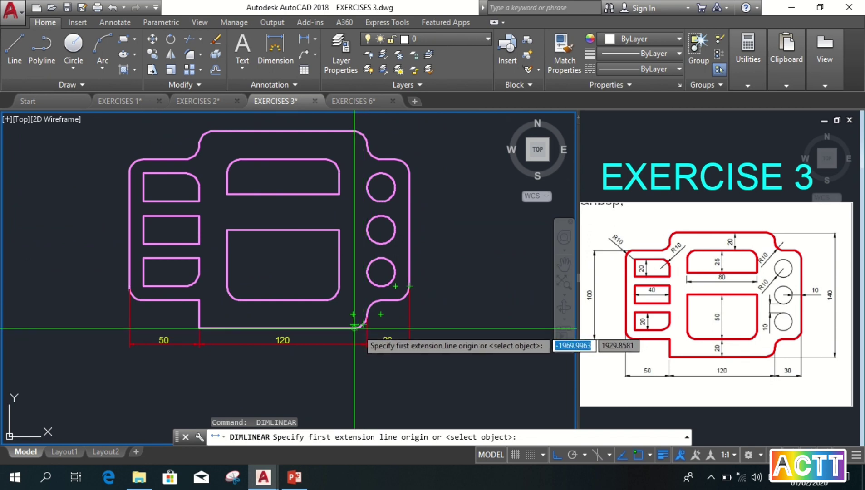
Dimension the plate's right edge with a vertical 140 dimension.
{"action": "scroll", "coordinate": [354, 326], "scroll_direction": "up", "scroll_amount": 4}
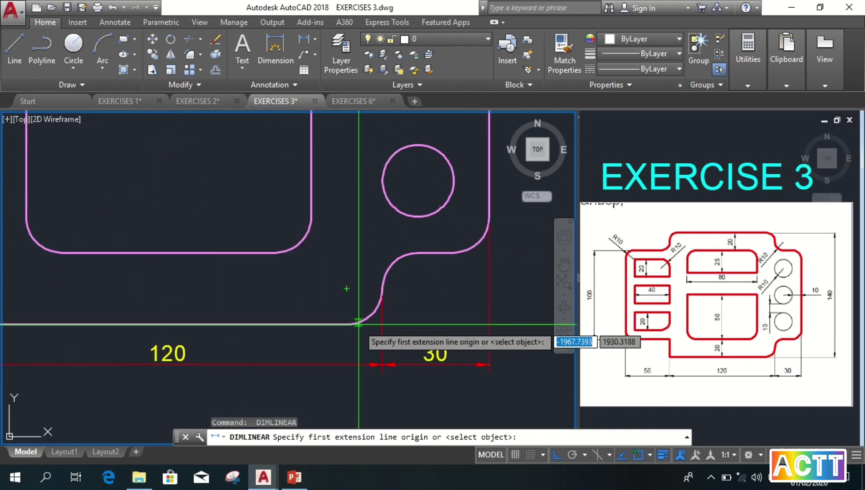
{"action": "left_click", "coordinate": [343, 326]}
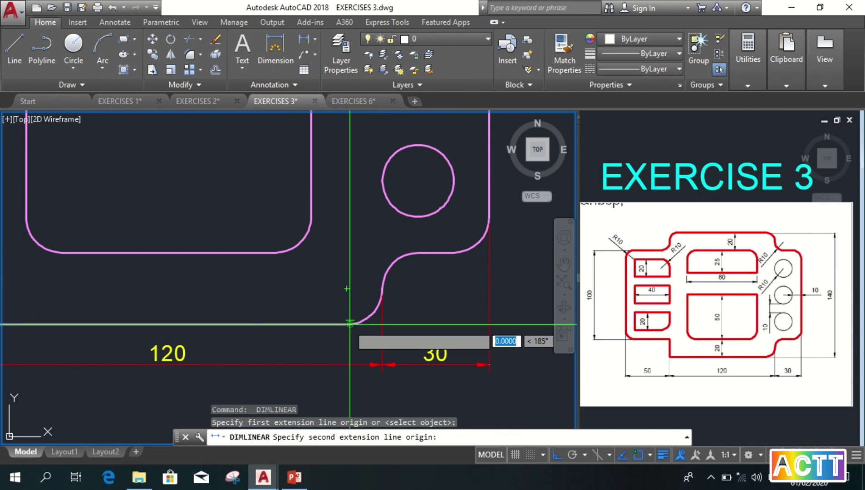
{"action": "scroll", "coordinate": [349, 308], "scroll_direction": "down", "scroll_amount": 5}
{"action": "scroll", "coordinate": [345, 276], "scroll_direction": "up", "scroll_amount": 2}
{"action": "scroll", "coordinate": [345, 276], "scroll_direction": "up", "scroll_amount": 2}
{"action": "left_click", "coordinate": [344, 271]}
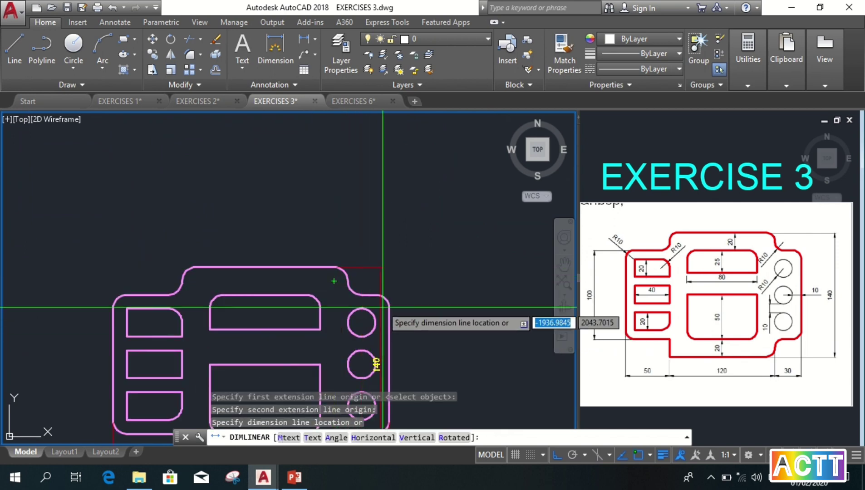
{"action": "scroll", "coordinate": [359, 277], "scroll_direction": "down", "scroll_amount": 2}
{"action": "left_click", "coordinate": [362, 279]}
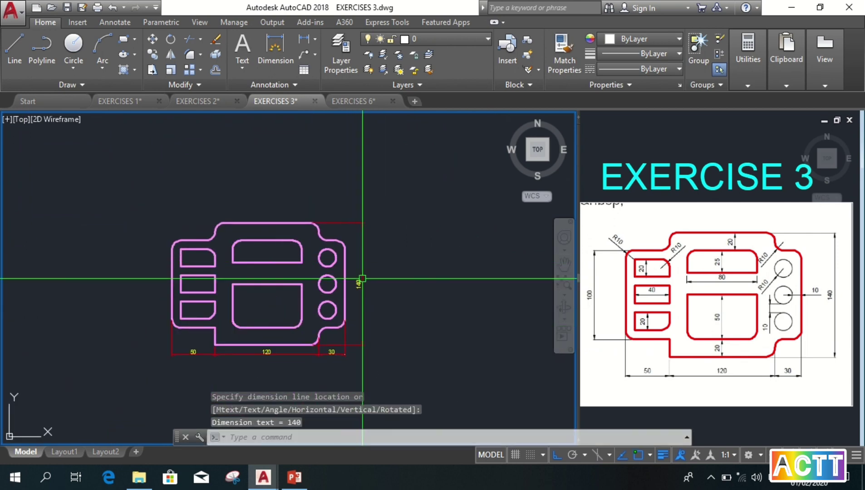
{"action": "key", "text": "Escape"}
Dimension the plate's left edge with a vertical 100 dimension.
{"action": "scroll", "coordinate": [184, 324], "scroll_direction": "up", "scroll_amount": 4}
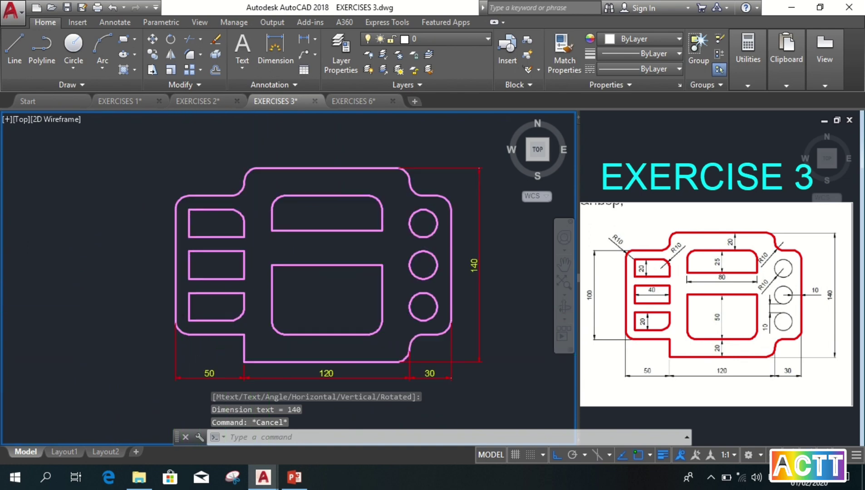
{"action": "key", "text": "space"}
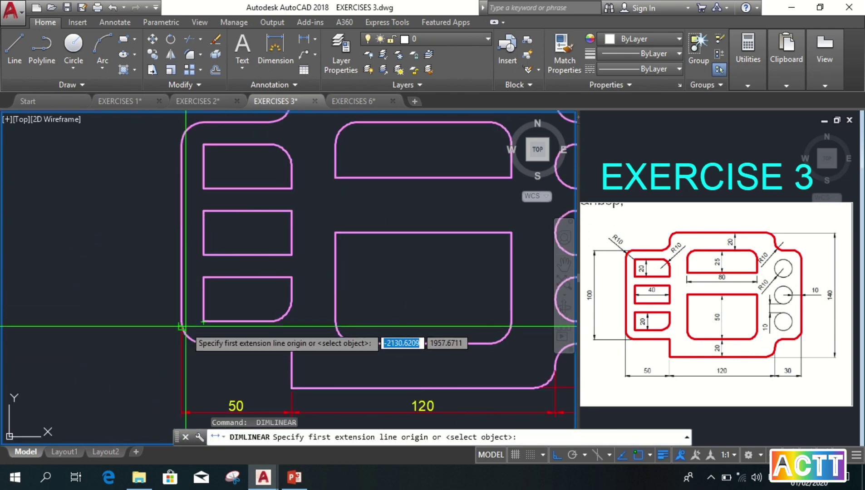
{"action": "left_click", "coordinate": [202, 345]}
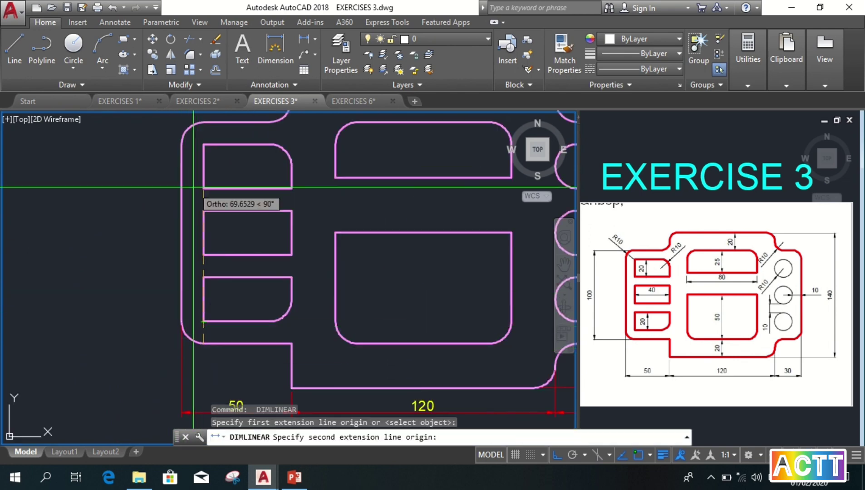
{"action": "middle_click_drag", "start_coordinate": [188, 181], "coordinate": [180, 260]}
{"action": "left_click", "coordinate": [195, 201]}
{"action": "scroll", "coordinate": [154, 225], "scroll_direction": "down", "scroll_amount": 4}
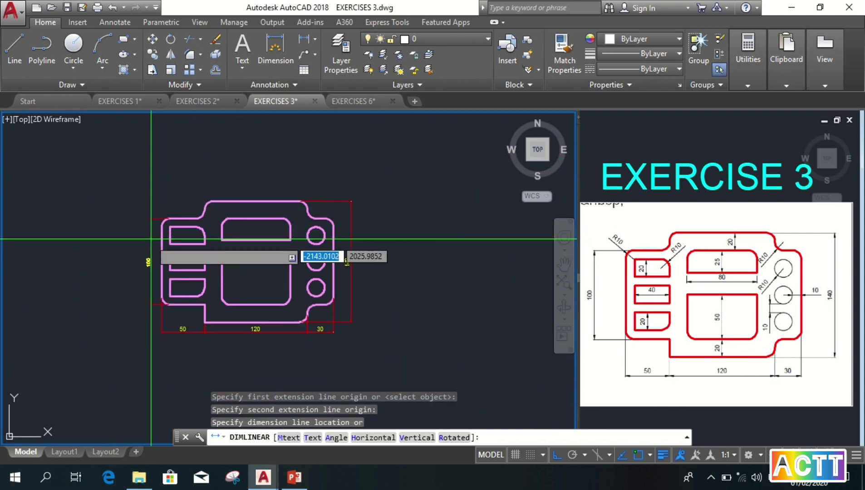
{"action": "left_click", "coordinate": [139, 237]}
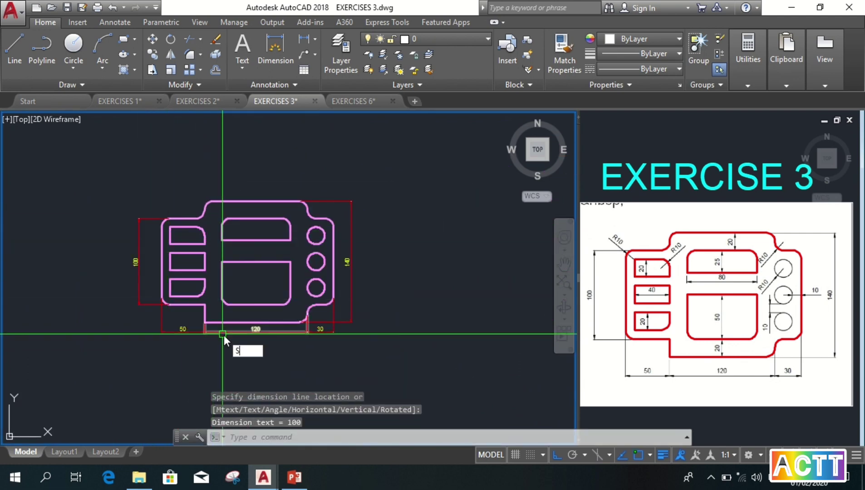
{"action": "key", "text": "Return"}
{"action": "scroll", "coordinate": [273, 350], "scroll_direction": "up", "scroll_amount": 2}
Stretch the bottom 50, 120, 30 dimension row farther down below the outline.
{"action": "left_click", "coordinate": [397, 362]}
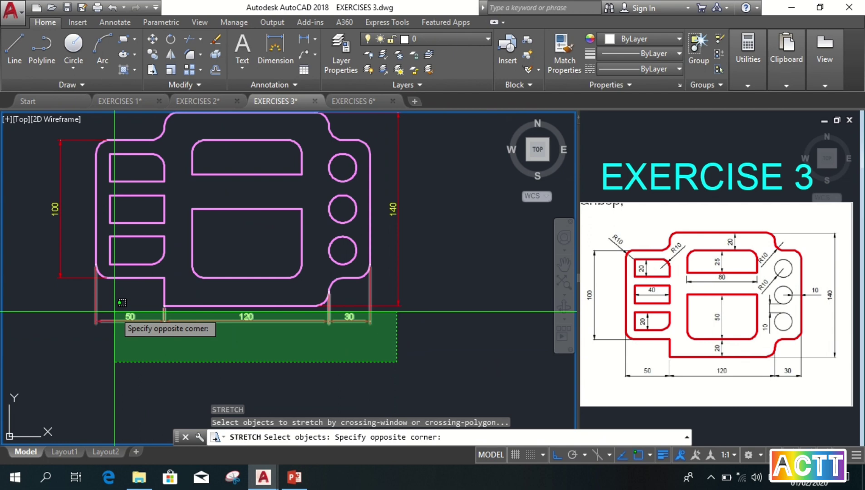
{"action": "left_click", "coordinate": [95, 302]}
{"action": "key", "text": "Return"}
{"action": "left_click", "coordinate": [420, 279]}
{"action": "left_click", "coordinate": [420, 295]}
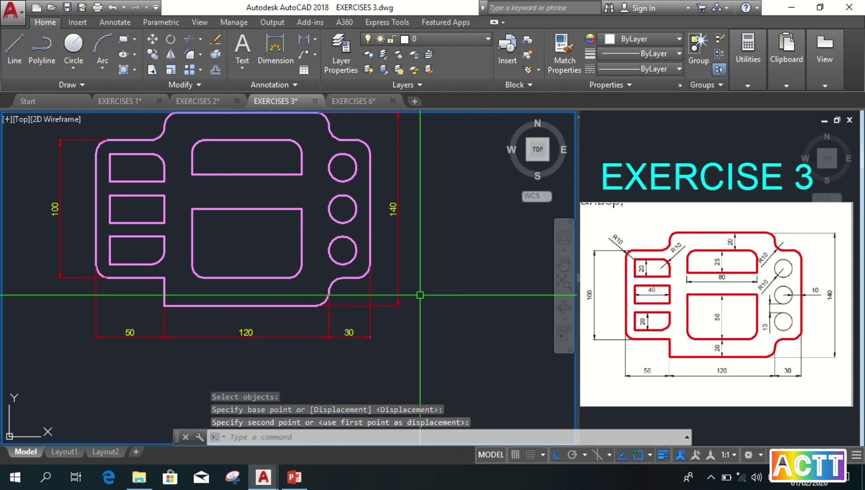
{"action": "scroll", "coordinate": [420, 295], "scroll_direction": "down", "scroll_amount": 2}
{"action": "middle_click_drag", "start_coordinate": [293, 276], "coordinate": [304, 234]}
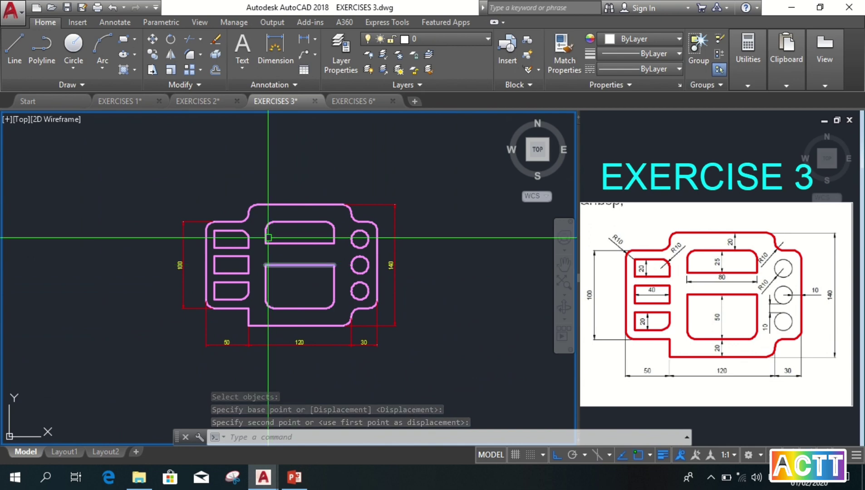
{"action": "left_click", "coordinate": [304, 39]}
Dimension the left slots with linear dimensions of 20, 40 and 20.
{"action": "scroll", "coordinate": [227, 248], "scroll_direction": "up", "scroll_amount": 4}
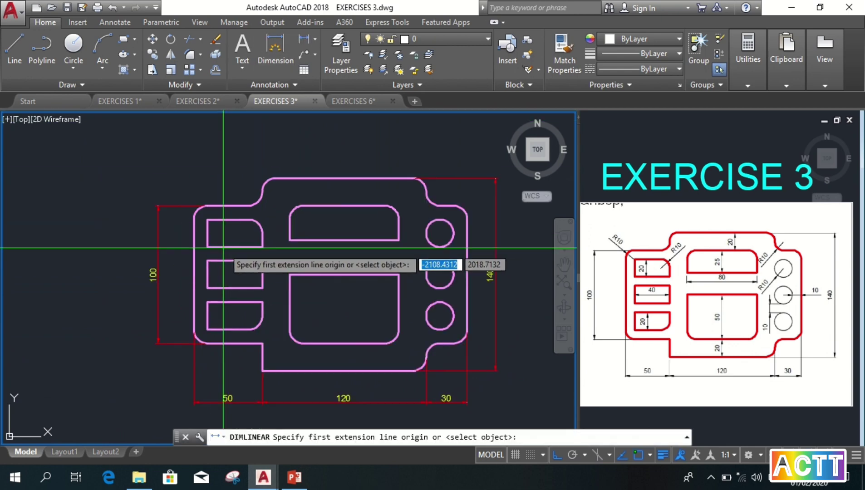
{"action": "left_click", "coordinate": [225, 250]}
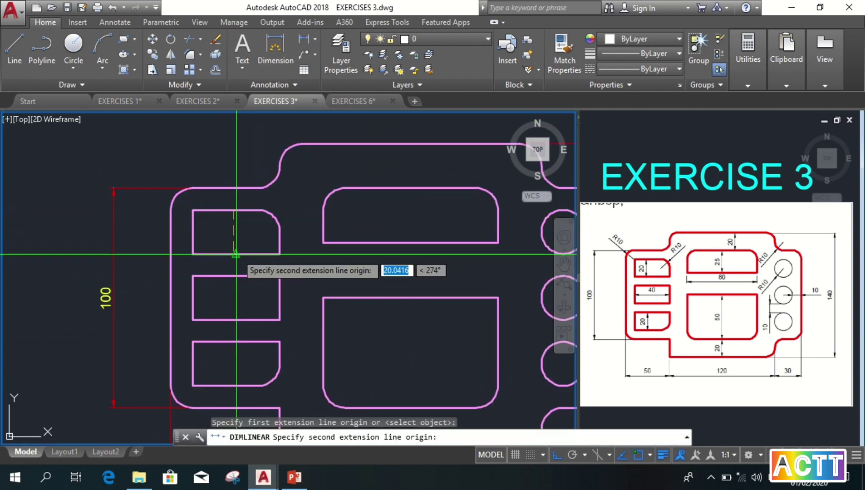
{"action": "left_click", "coordinate": [227, 254]}
{"action": "left_click", "coordinate": [229, 233]}
{"action": "key", "text": "Return"}
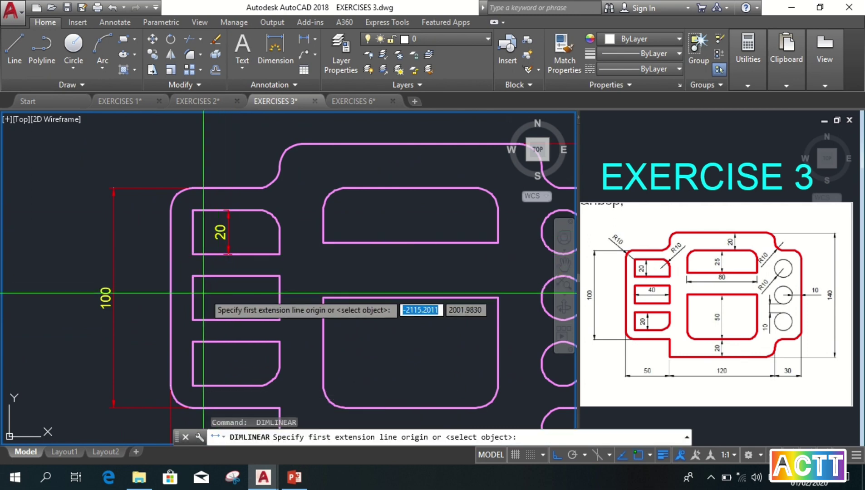
{"action": "left_click", "coordinate": [192, 298]}
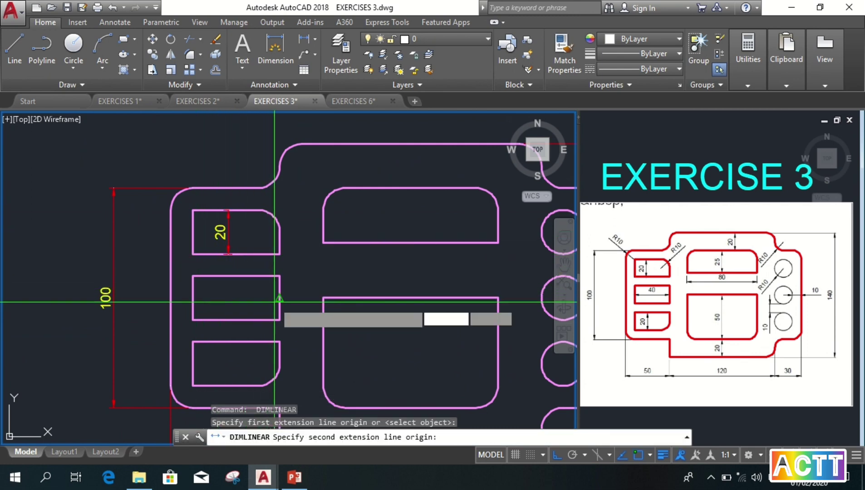
{"action": "left_click", "coordinate": [275, 301]}
{"action": "left_click", "coordinate": [234, 298]}
{"action": "key", "text": "Return"}
{"action": "middle_click_drag", "start_coordinate": [229, 337], "coordinate": [236, 257]}
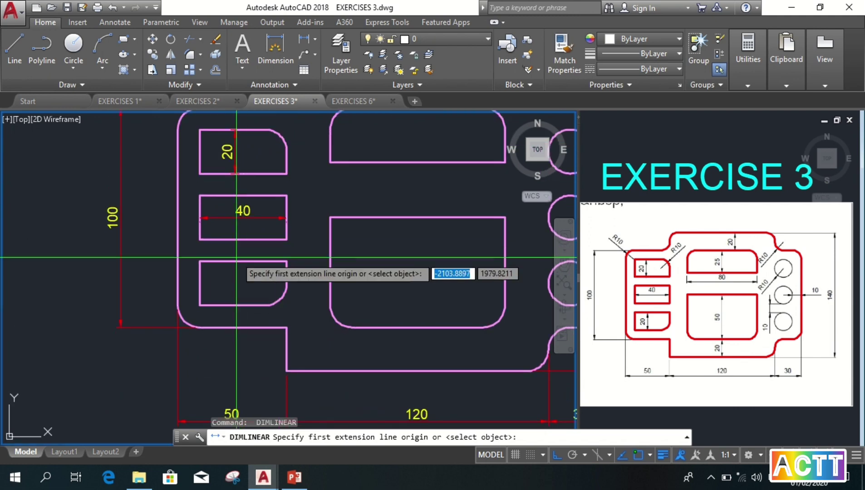
{"action": "left_click", "coordinate": [237, 261]}
{"action": "left_click", "coordinate": [239, 305]}
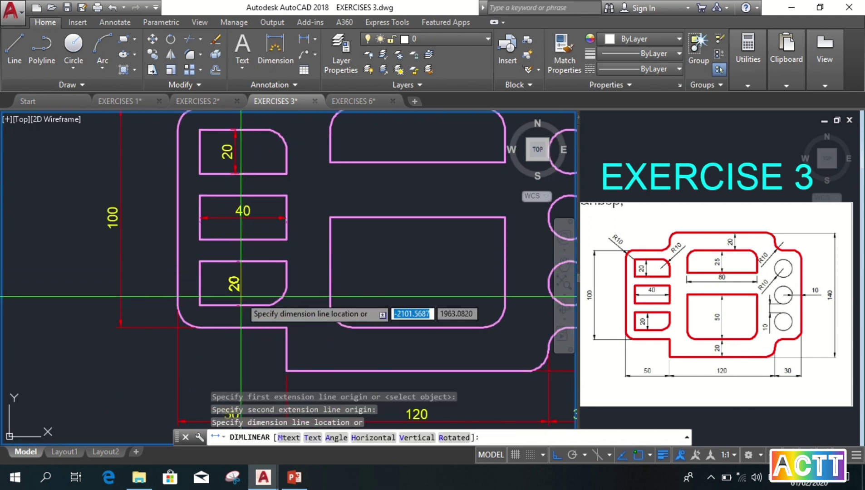
{"action": "left_click", "coordinate": [237, 290]}
Add an 80 dimension under the top cutout and a 50 inside the lower cutout.
{"action": "mouse_move", "coordinate": [262, 318]}
{"action": "middle_mouse_down"}
{"action": "mouse_move", "coordinate": [226, 281]}
{"action": "mouse_move", "coordinate": [181, 301]}
{"action": "middle_mouse_up"}
{"action": "key", "text": "Return"}
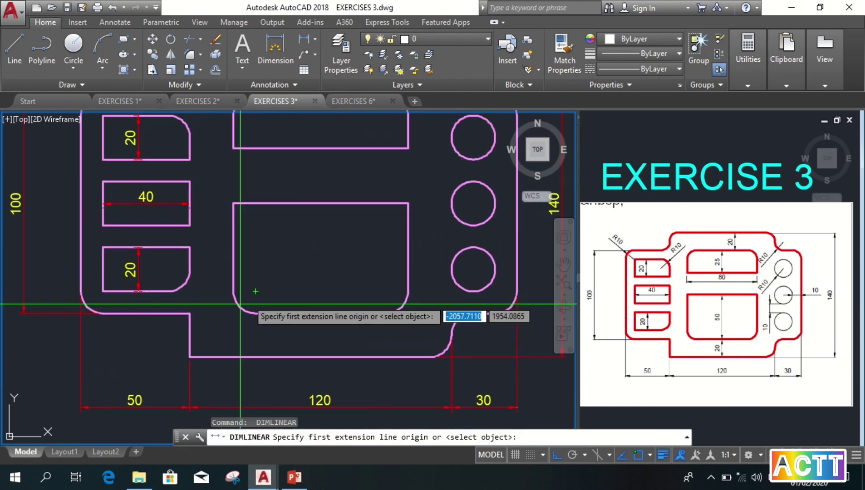
{"action": "left_click", "coordinate": [233, 149]}
{"action": "left_click", "coordinate": [409, 149]}
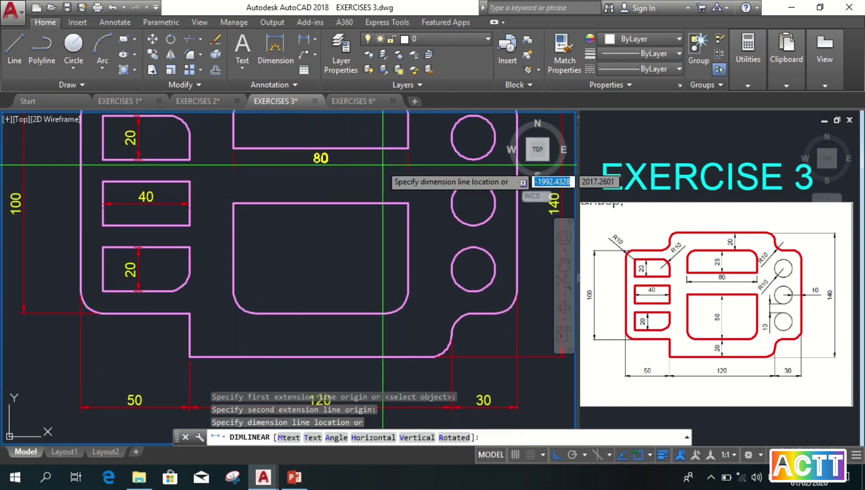
{"action": "left_click", "coordinate": [354, 171]}
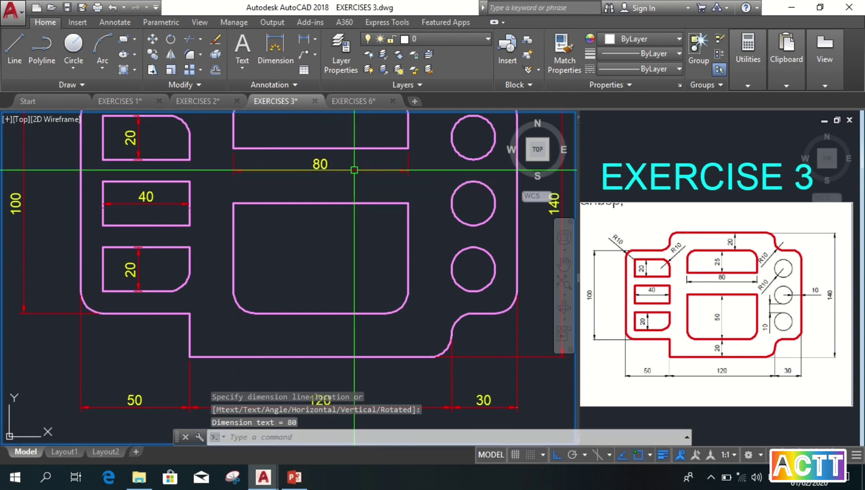
{"action": "key", "text": "Return"}
{"action": "left_click", "coordinate": [336, 203]}
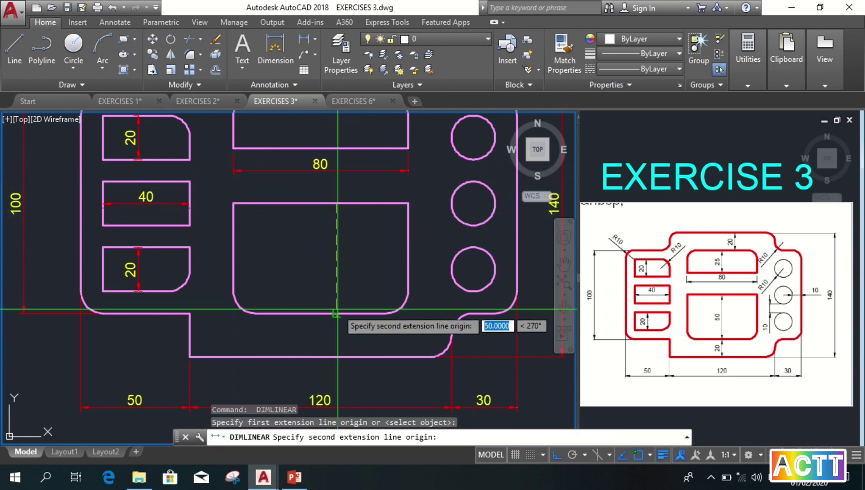
{"action": "left_click", "coordinate": [336, 313]}
{"action": "left_click", "coordinate": [319, 287]}
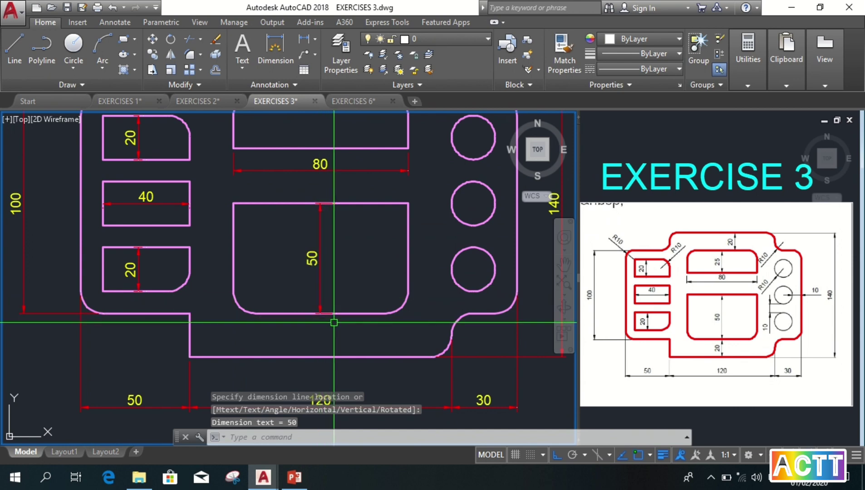
Add a vertical 20 dimension from the large slot's bottom to the plate's lower edge.
{"action": "key", "text": "Return"}
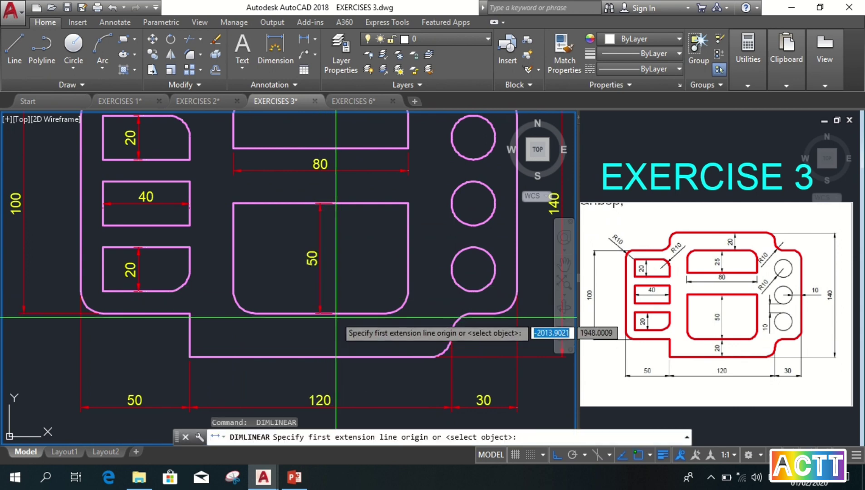
{"action": "left_click", "coordinate": [331, 313]}
{"action": "left_click", "coordinate": [332, 357]}
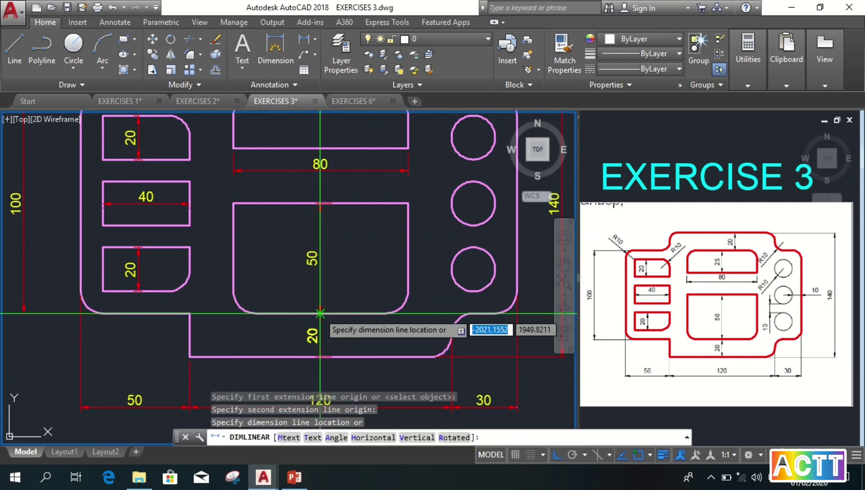
{"action": "left_click", "coordinate": [319, 336]}
{"action": "scroll", "coordinate": [352, 321], "scroll_direction": "down", "scroll_amount": 2}
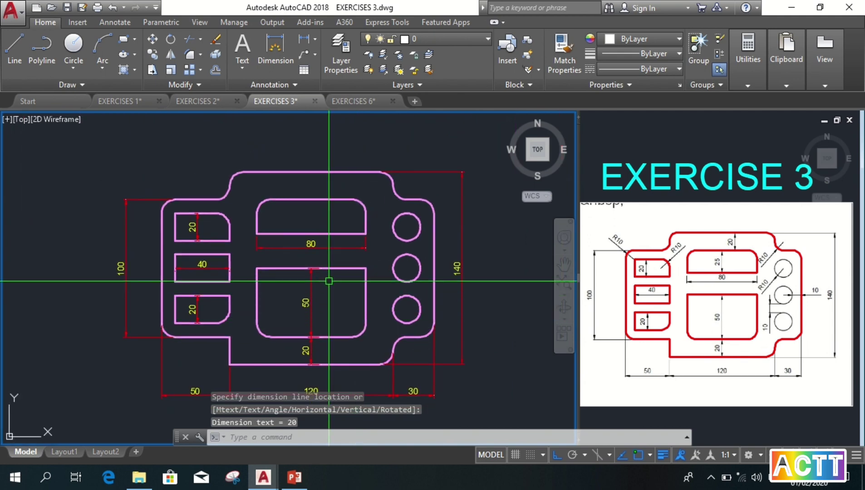
{"action": "middle_click_drag", "start_coordinate": [339, 281], "coordinate": [336, 264]}
{"action": "key", "text": "Return"}
Add a vertical 25 dimension for the upper slot's height.
{"action": "scroll", "coordinate": [325, 207], "scroll_direction": "up", "scroll_amount": 2}
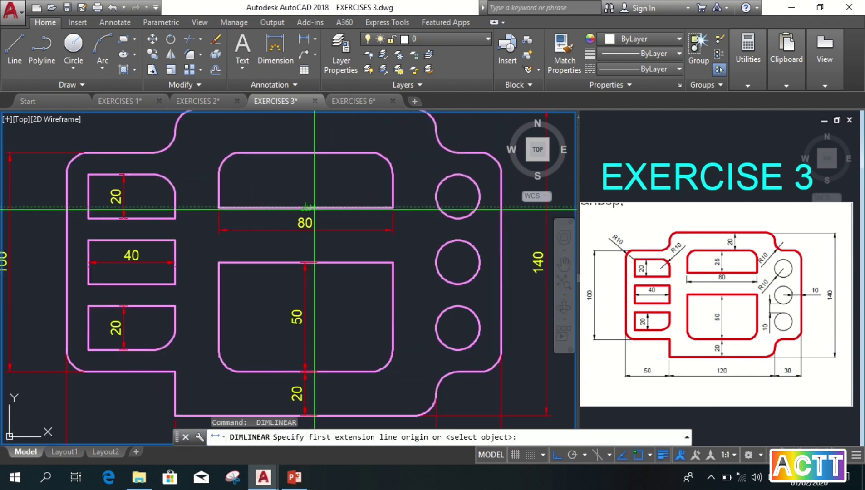
{"action": "left_click", "coordinate": [325, 207]}
{"action": "left_click", "coordinate": [318, 153]}
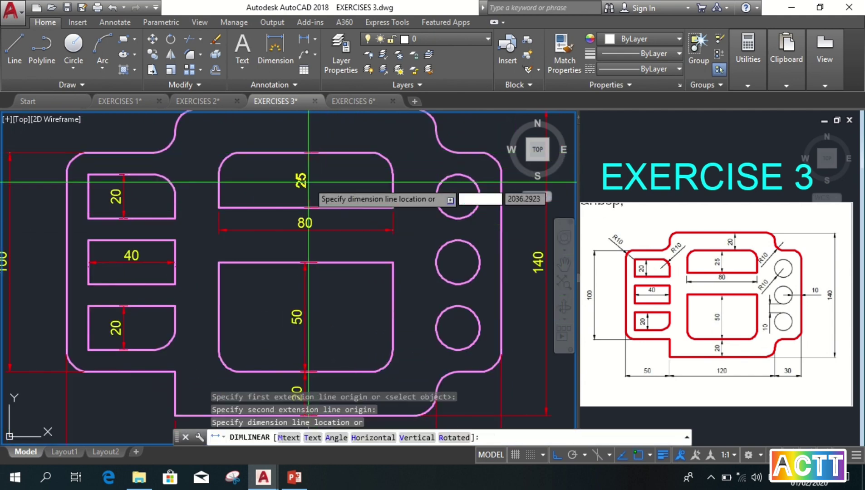
{"action": "left_click", "coordinate": [303, 266]}
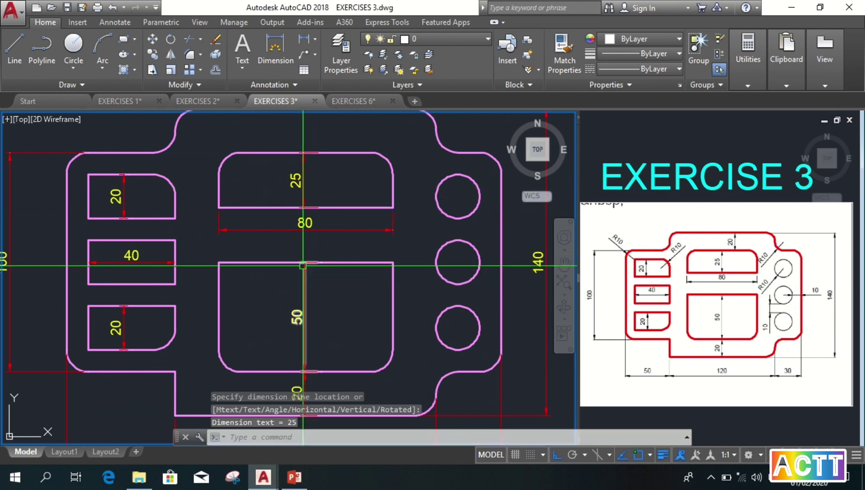
{"action": "scroll", "coordinate": [317, 248], "scroll_direction": "down", "scroll_amount": 2}
{"action": "middle_click_drag", "start_coordinate": [330, 284], "coordinate": [324, 273]}
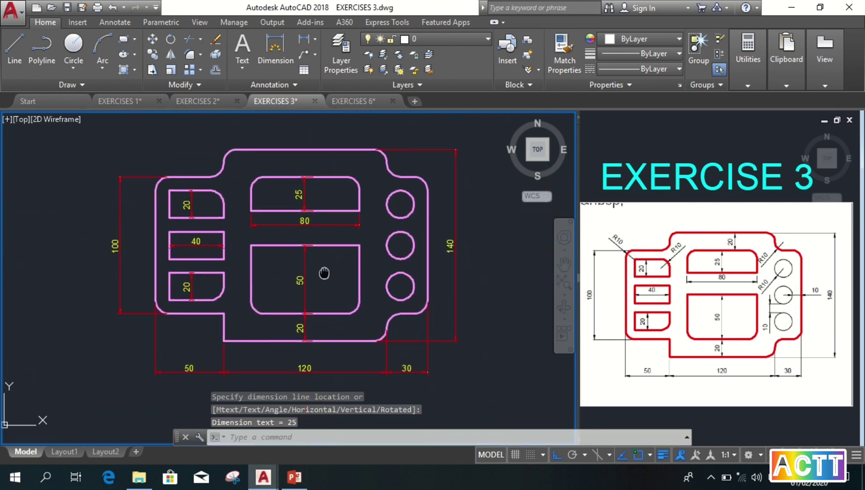
Dimension the 10 gap between the lower and middle holes.
{"action": "key", "text": "Return"}
{"action": "scroll", "coordinate": [398, 272], "scroll_direction": "up", "scroll_amount": 2}
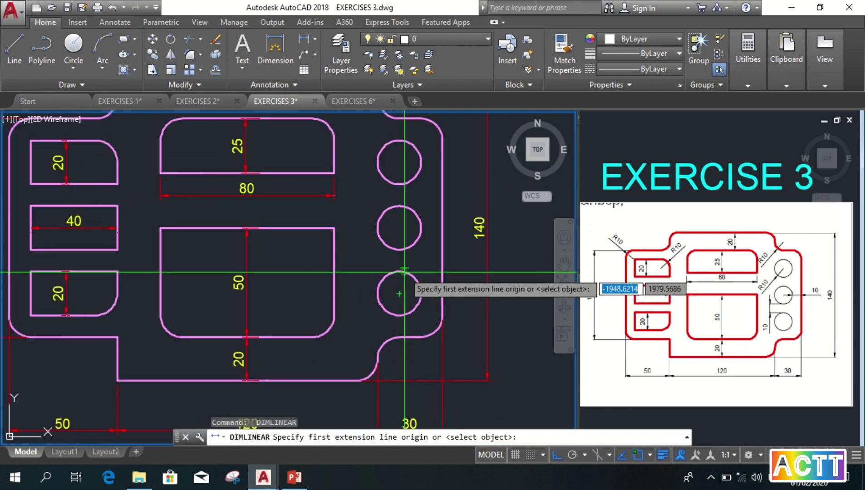
{"action": "left_click", "coordinate": [399, 250]}
{"action": "left_click", "coordinate": [399, 271]}
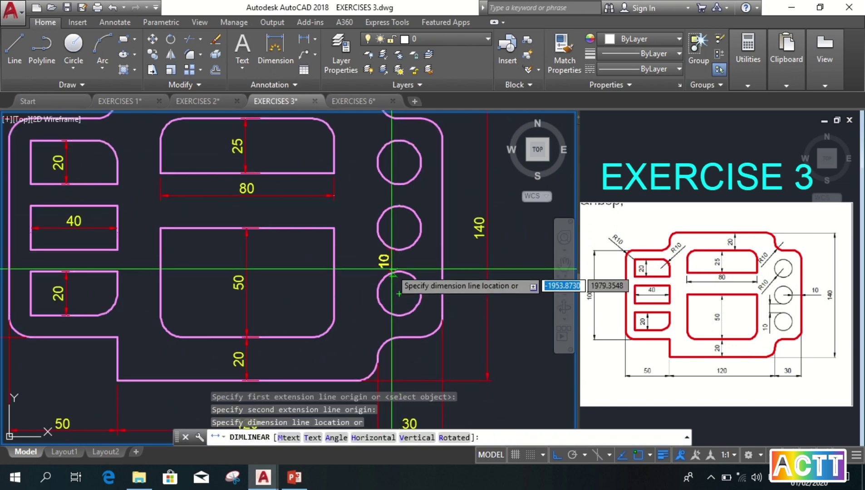
{"action": "left_click", "coordinate": [362, 272]}
{"action": "key", "text": "Escape"}
{"action": "scroll", "coordinate": [317, 281], "scroll_direction": "down", "scroll_amount": 3}
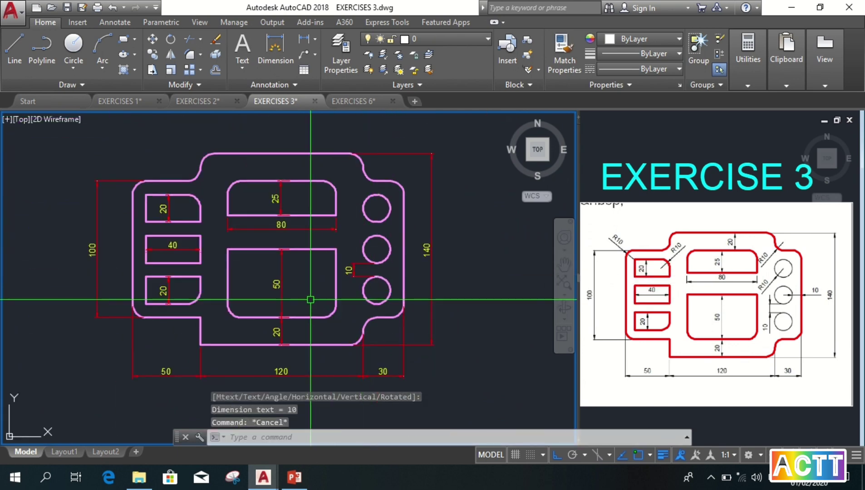
{"action": "middle_click_drag", "start_coordinate": [309, 283], "coordinate": [319, 283]}
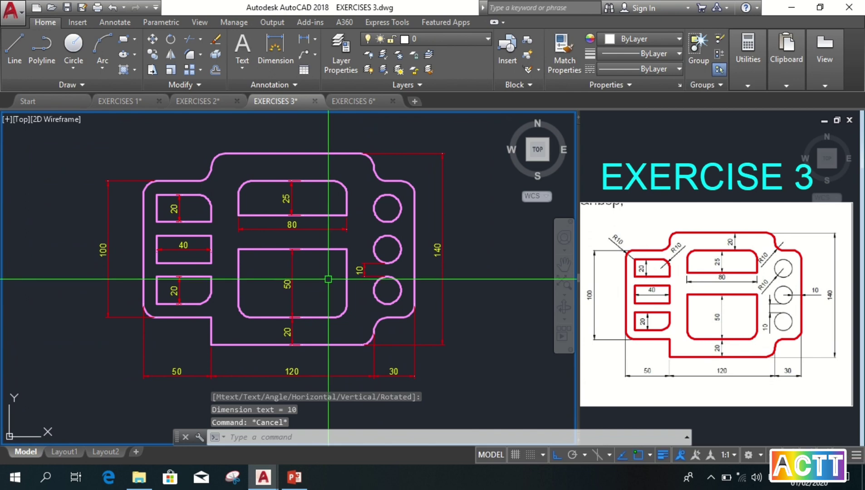
Add a horizontal 10 dimension from the middle hole to the plate's right edge.
{"action": "key", "text": "Return"}
{"action": "scroll", "coordinate": [400, 251], "scroll_direction": "up", "scroll_amount": 4}
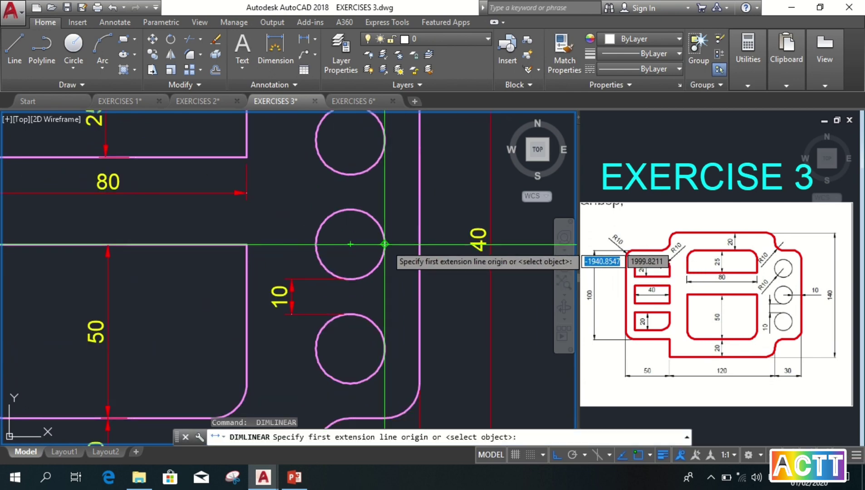
{"action": "left_click", "coordinate": [385, 244]}
{"action": "left_click", "coordinate": [419, 244]}
{"action": "left_click", "coordinate": [406, 217]}
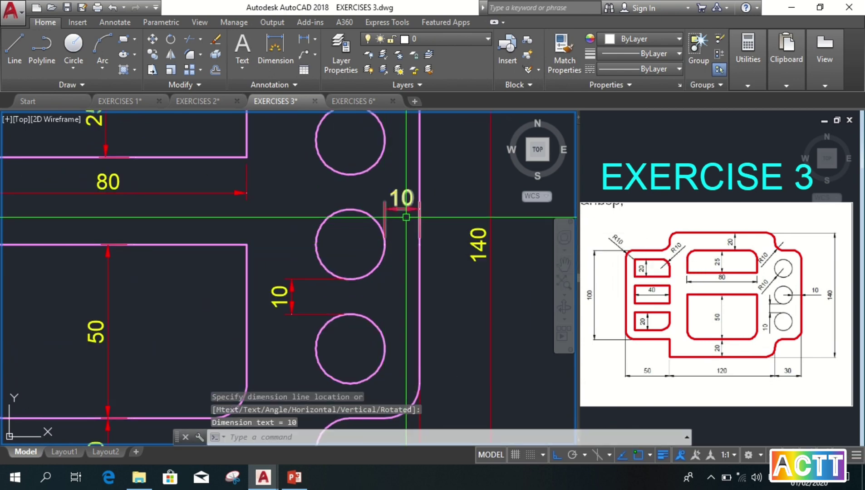
{"action": "scroll", "coordinate": [405, 255], "scroll_direction": "down", "scroll_amount": 4}
{"action": "middle_click_drag", "start_coordinate": [353, 274], "coordinate": [363, 267]}
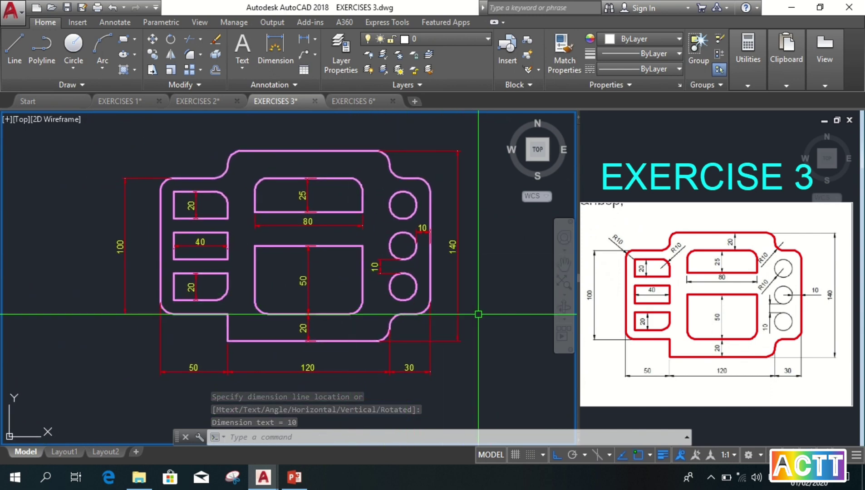
Add R10 radius dimensions to the plate's top-left corner and the upper-left slot's rounded corner.
{"action": "left_click", "coordinate": [316, 41]}
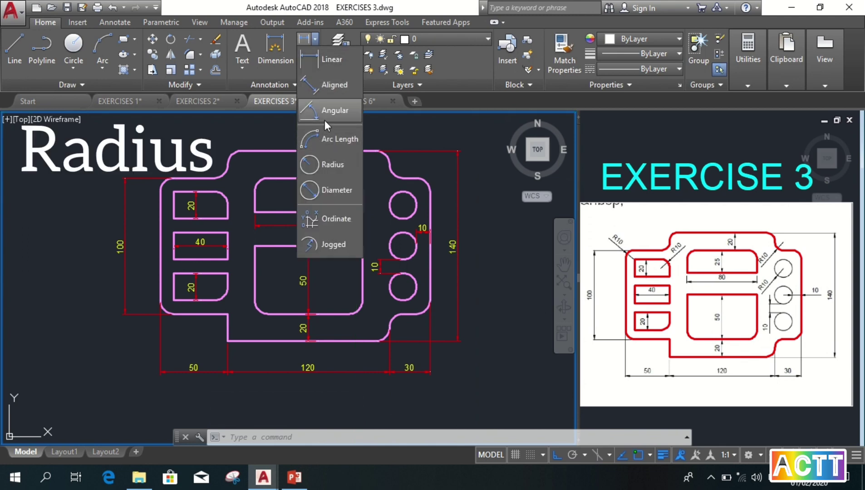
{"action": "left_click", "coordinate": [325, 164]}
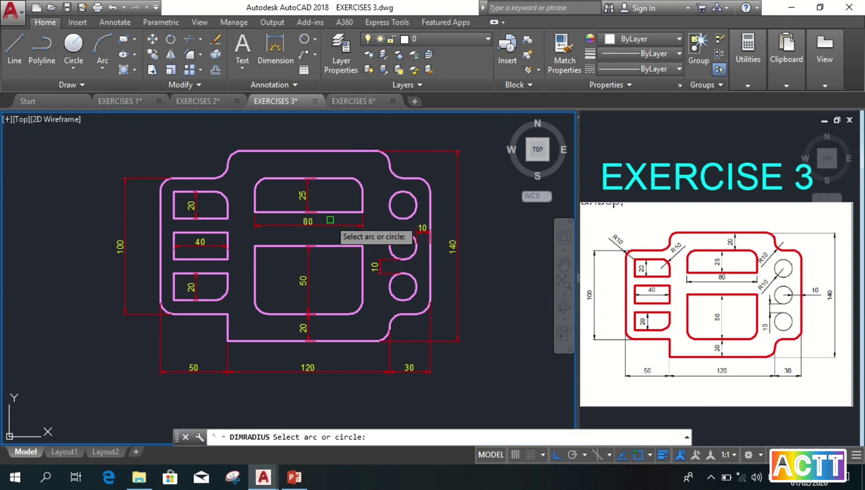
{"action": "scroll", "coordinate": [238, 199], "scroll_direction": "up", "scroll_amount": 3}
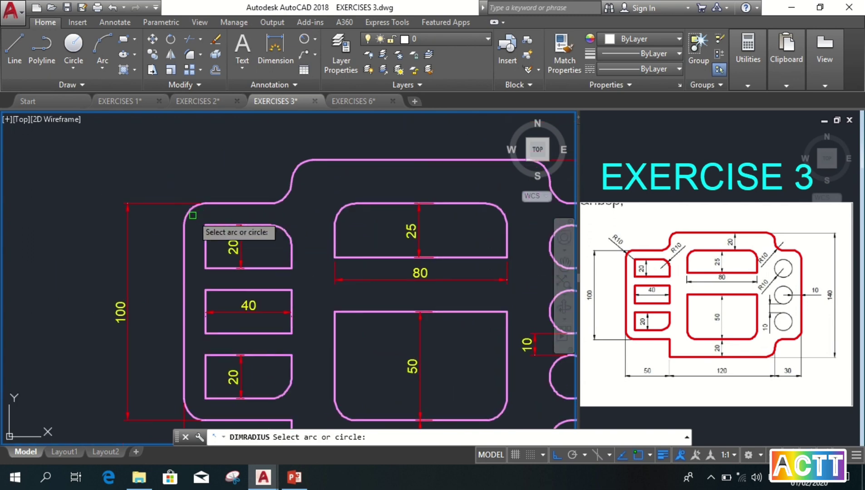
{"action": "left_click", "coordinate": [193, 216]}
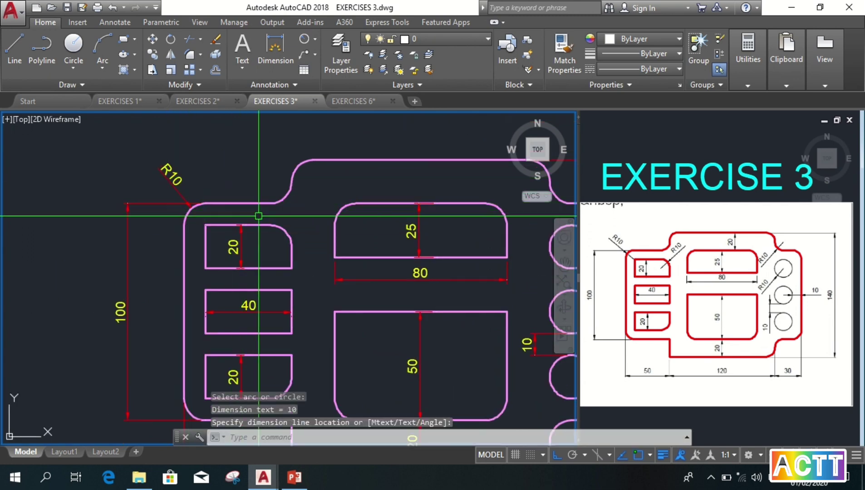
{"action": "key", "text": "Return"}
{"action": "left_click", "coordinate": [287, 229]}
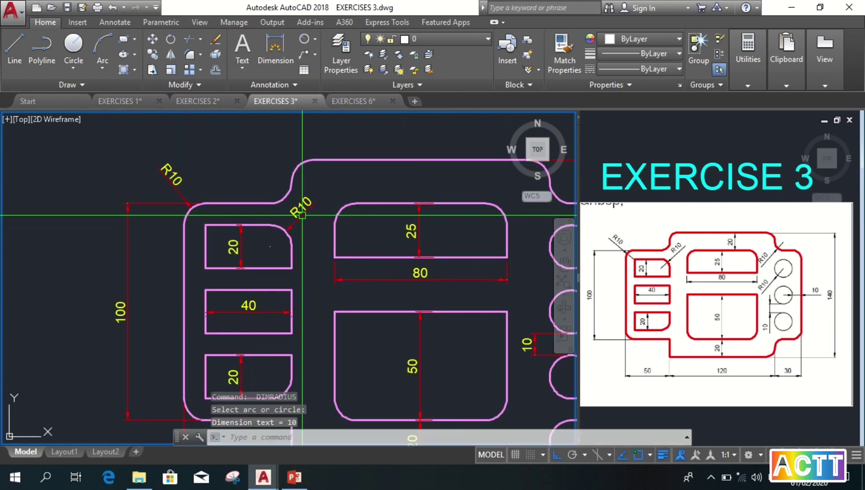
{"action": "left_click", "coordinate": [301, 215]}
{"action": "mouse_move", "coordinate": [471, 253]}
{"action": "middle_mouse_down"}
{"action": "mouse_move", "coordinate": [337, 241]}
{"action": "mouse_move", "coordinate": [310, 260]}
{"action": "middle_mouse_up"}
Add R10 radius dimensions to the top-right fillet and the top right-hand circle.
{"action": "key", "text": "Return"}
{"action": "left_click", "coordinate": [393, 211]}
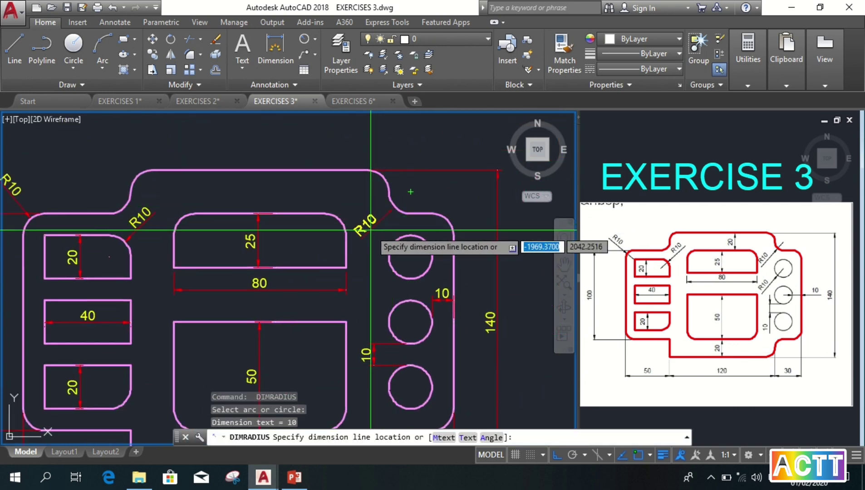
{"action": "left_click", "coordinate": [361, 234]}
{"action": "key", "text": "Return"}
{"action": "left_click", "coordinate": [388, 265]}
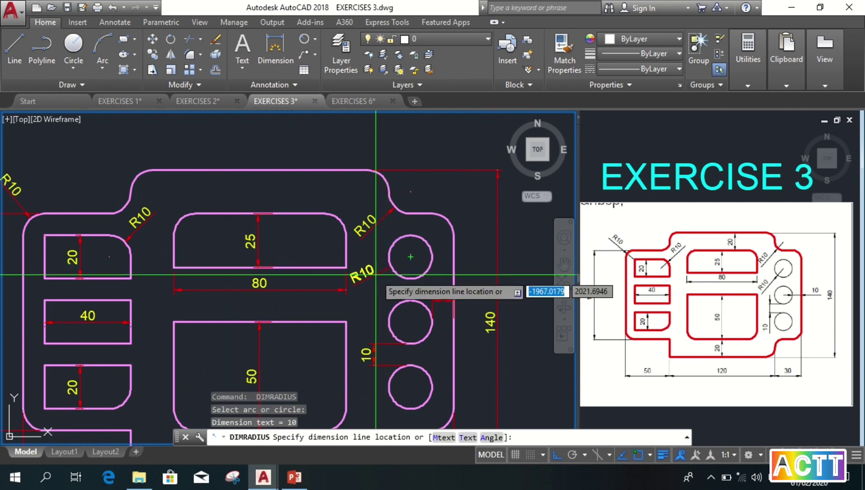
{"action": "left_click", "coordinate": [365, 294]}
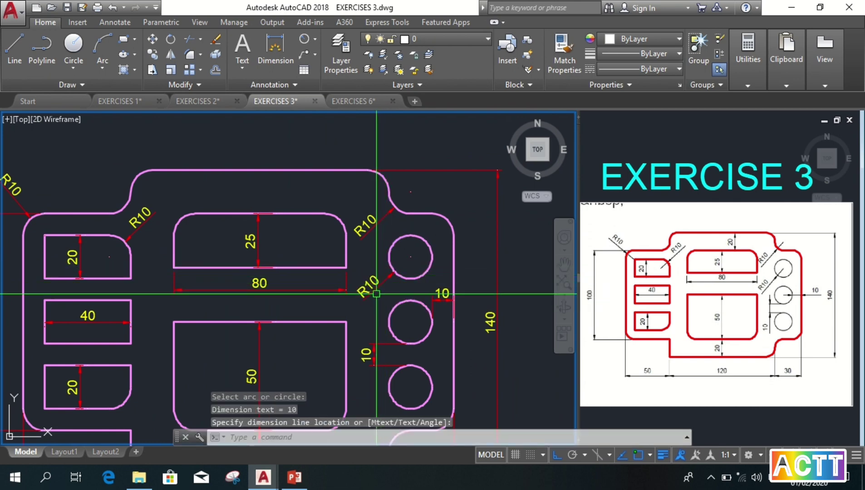
{"action": "key", "text": "Return"}
{"action": "key", "text": "Escape"}
{"action": "scroll", "coordinate": [312, 261], "scroll_direction": "down", "scroll_amount": 3}
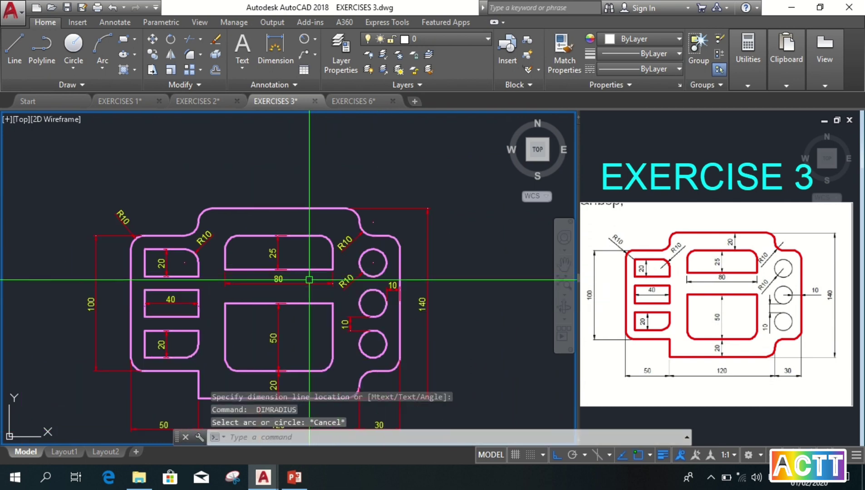
Clear the pending command and zoom in toward the plate's top edge and upper slot.
{"action": "key", "text": "Escape"}
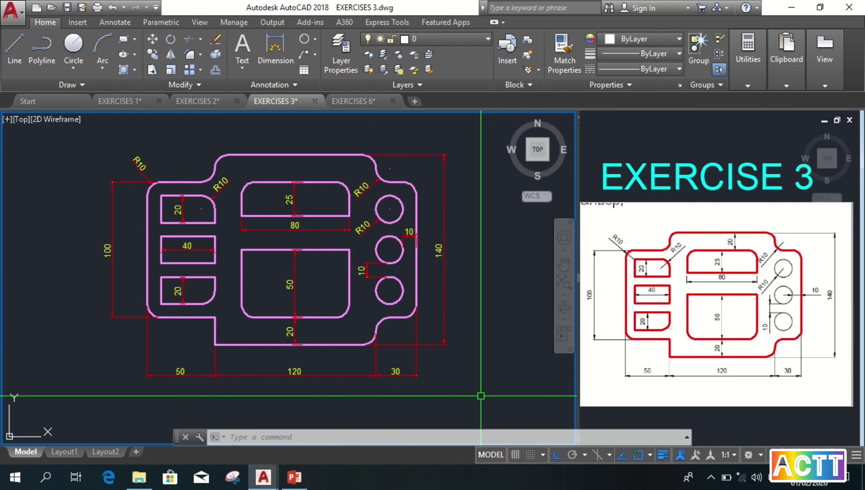
{"action": "scroll", "coordinate": [302, 232], "scroll_direction": "up", "scroll_amount": 1}
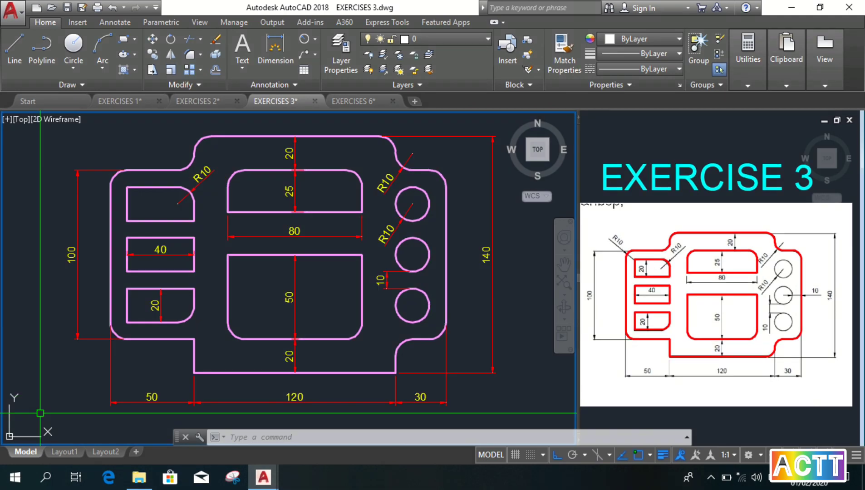